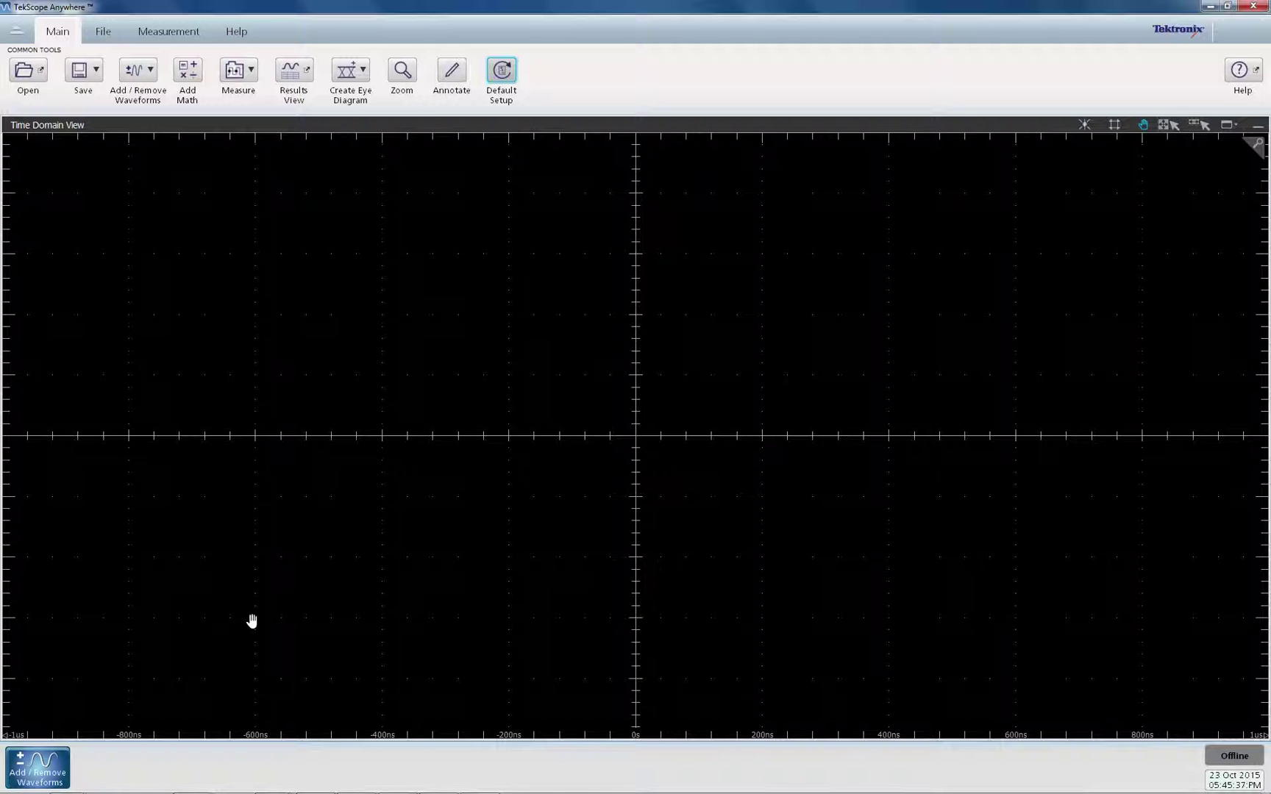
Step: Load the 8GPRBS7_70mV_500K_SSC_Ch1.wfm and SSC_Ch3.wfm files into Ch1 and Ch2
{"action": "left_click", "coordinate": [26, 71]}
{"action": "left_click", "coordinate": [652, 356]}
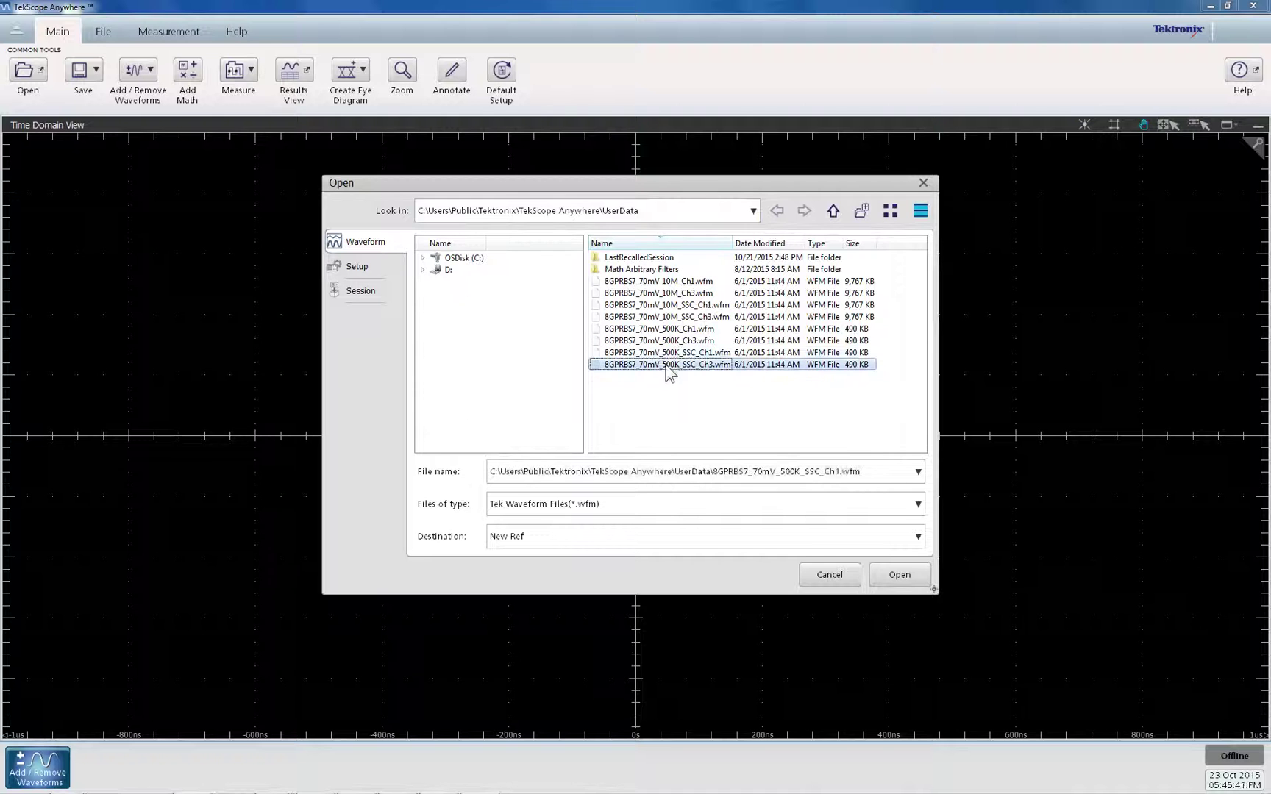
{"action": "left_click", "coordinate": [666, 365], "text": "shift"}
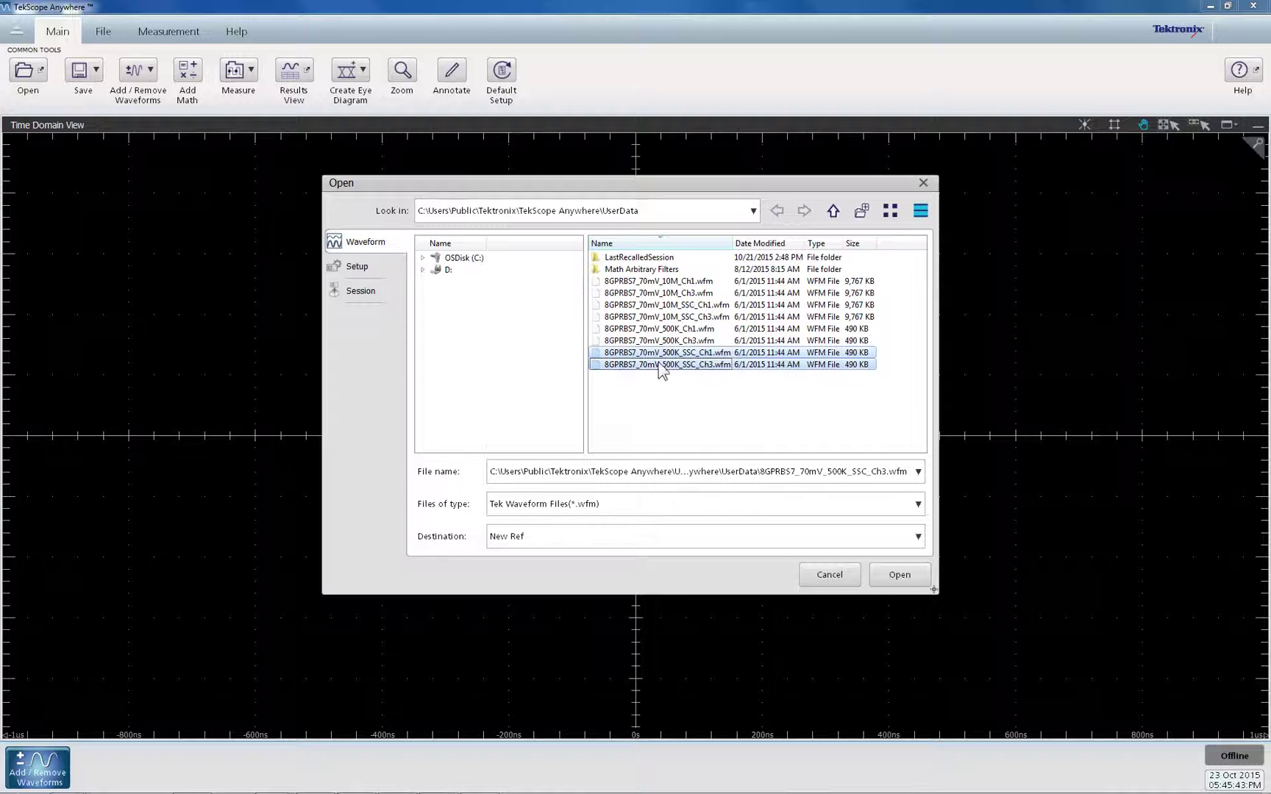
{"action": "left_click", "coordinate": [659, 534]}
{"action": "left_click", "coordinate": [593, 588]}
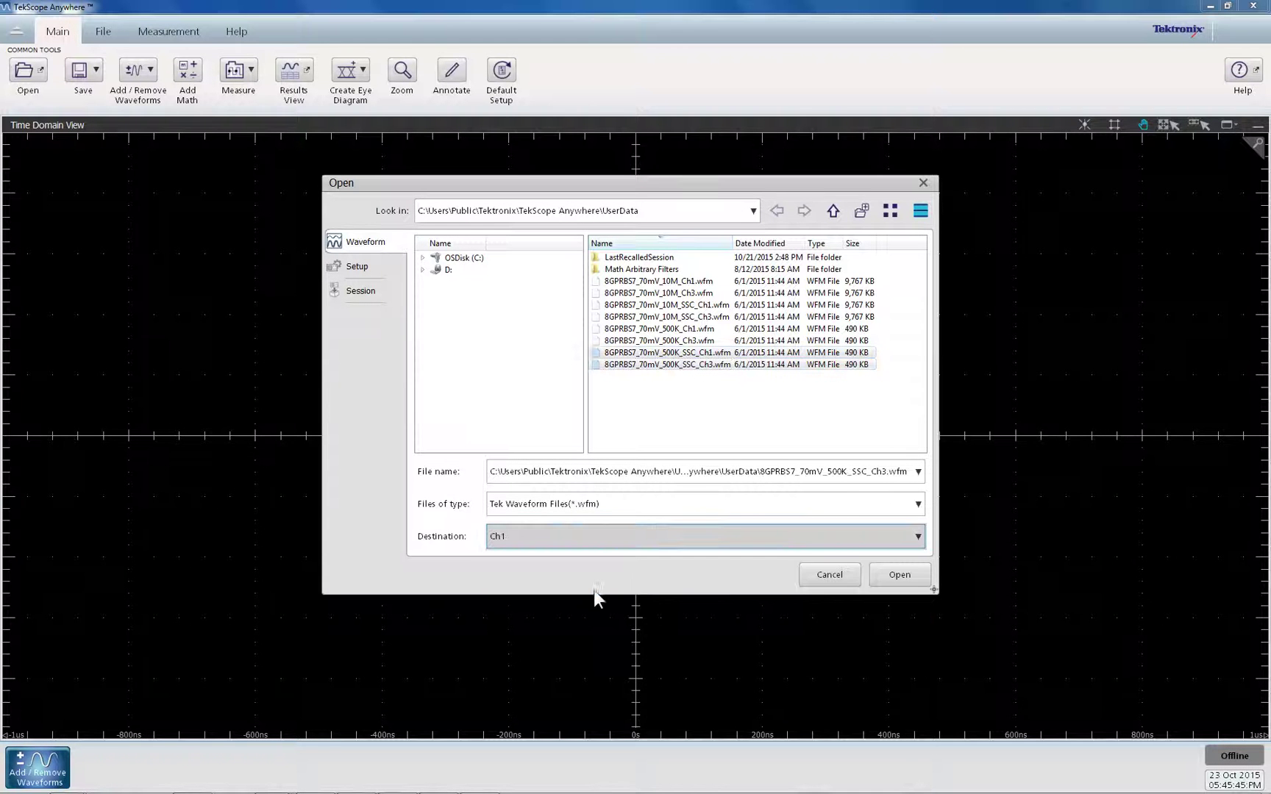
{"action": "left_click", "coordinate": [913, 579]}
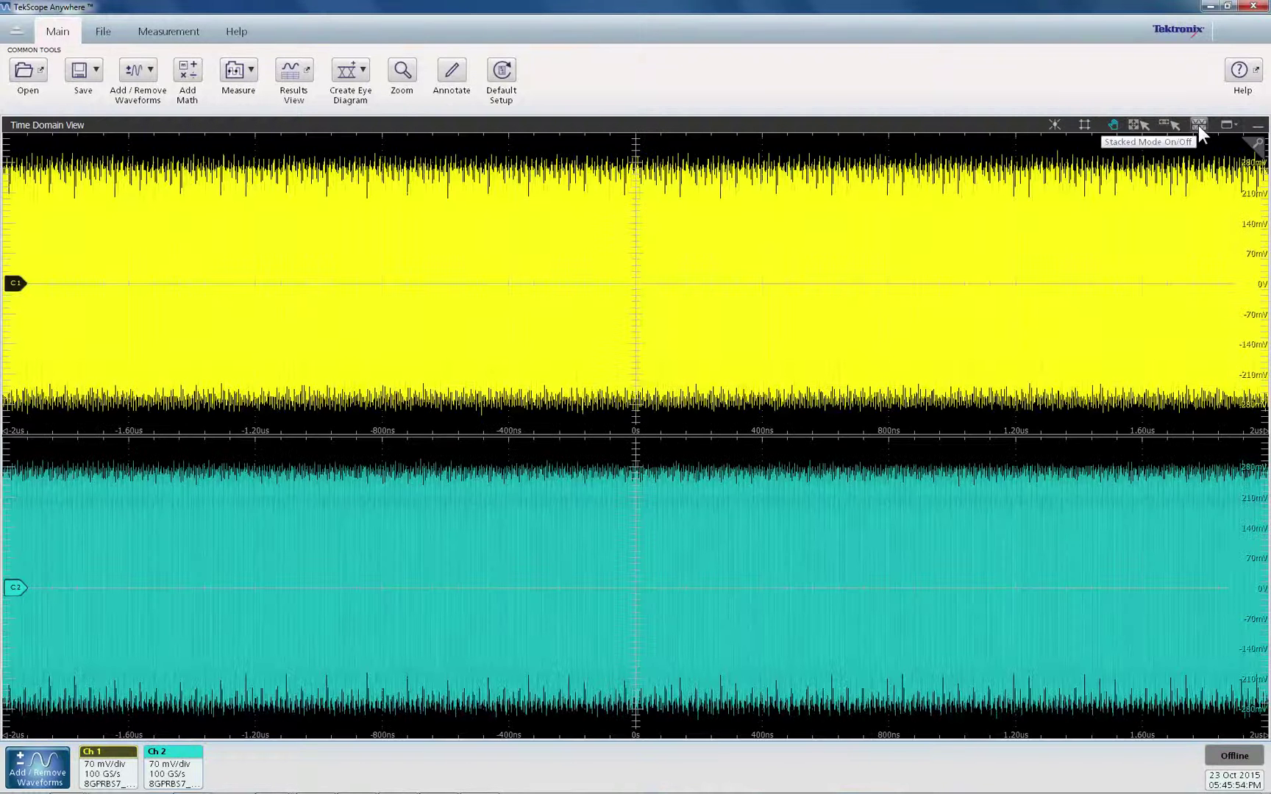
Step: Overlay both channels in one pane and zoom in to individual bit transitions
{"action": "left_click", "coordinate": [1199, 125]}
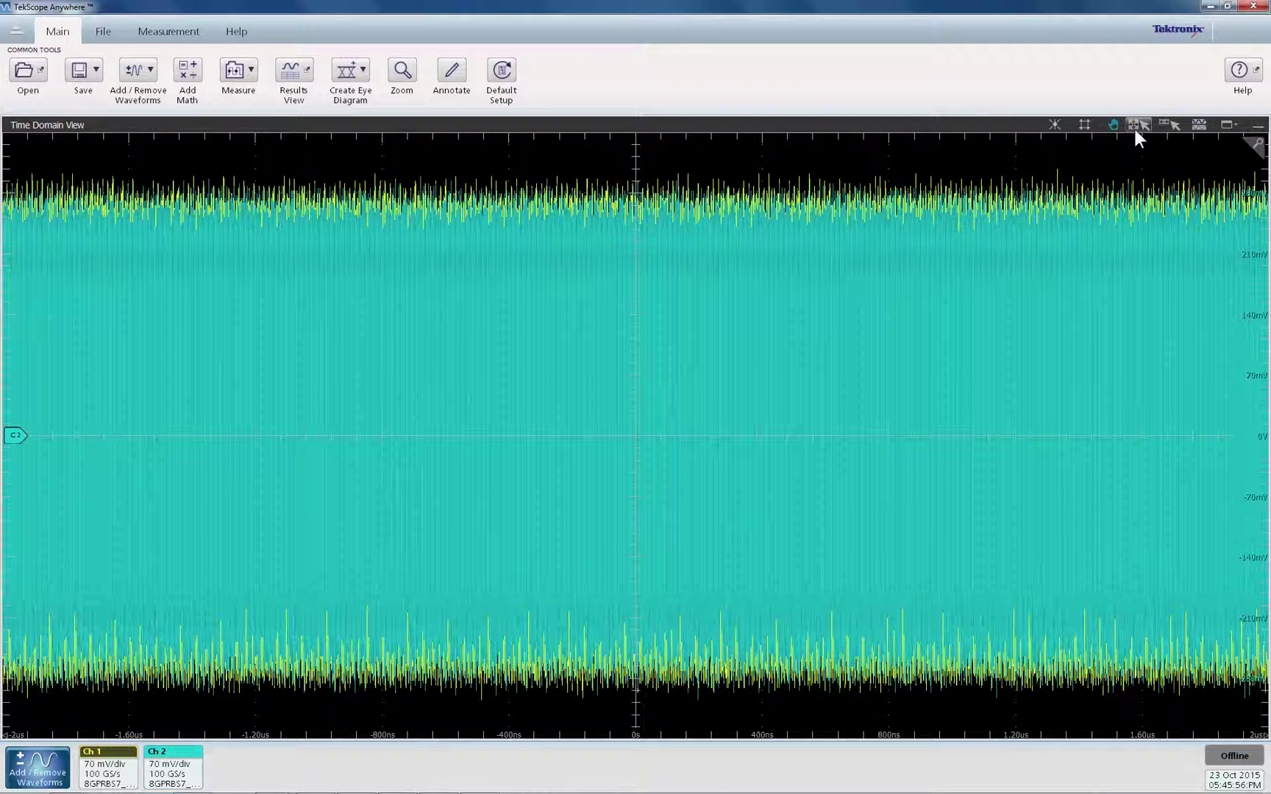
{"action": "left_click", "coordinate": [1134, 126]}
{"action": "left_click_drag", "start_coordinate": [586, 150], "coordinate": [688, 706]}
{"action": "left_click_drag", "start_coordinate": [595, 286], "coordinate": [758, 742]}
{"action": "left_click_drag", "start_coordinate": [597, 288], "coordinate": [809, 758]}
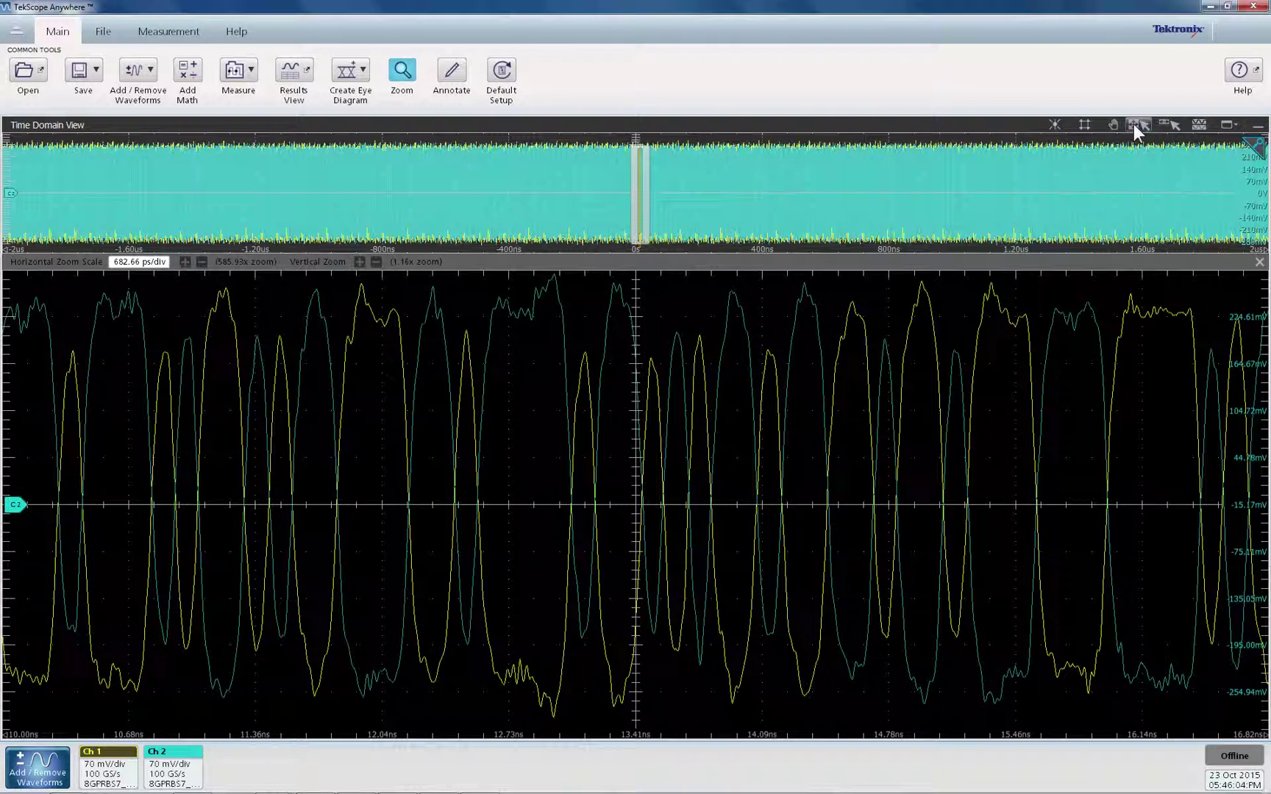
Step: Place cursors 4.55 ns and 359.66 mV apart, then close the zoom pane
{"action": "left_click", "coordinate": [1083, 122]}
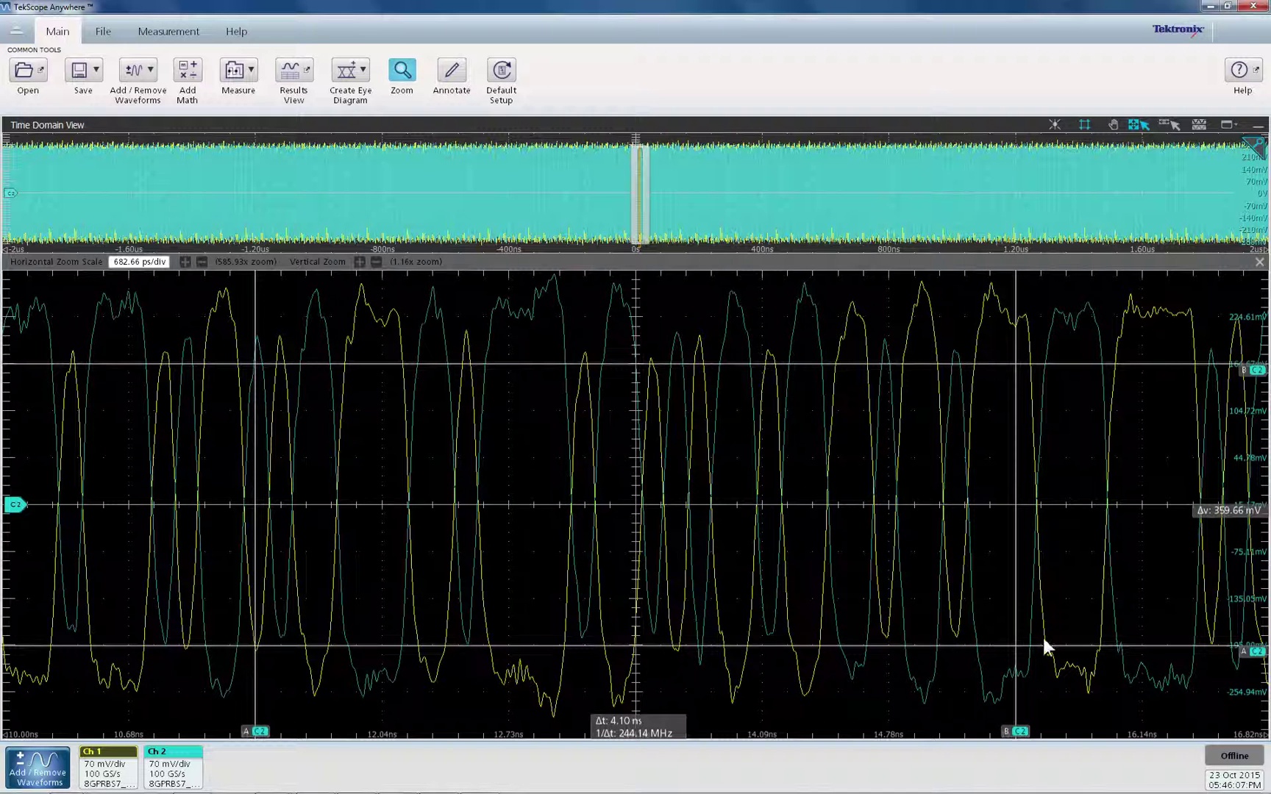
{"action": "left_click_drag", "start_coordinate": [1008, 739], "coordinate": [1096, 699]}
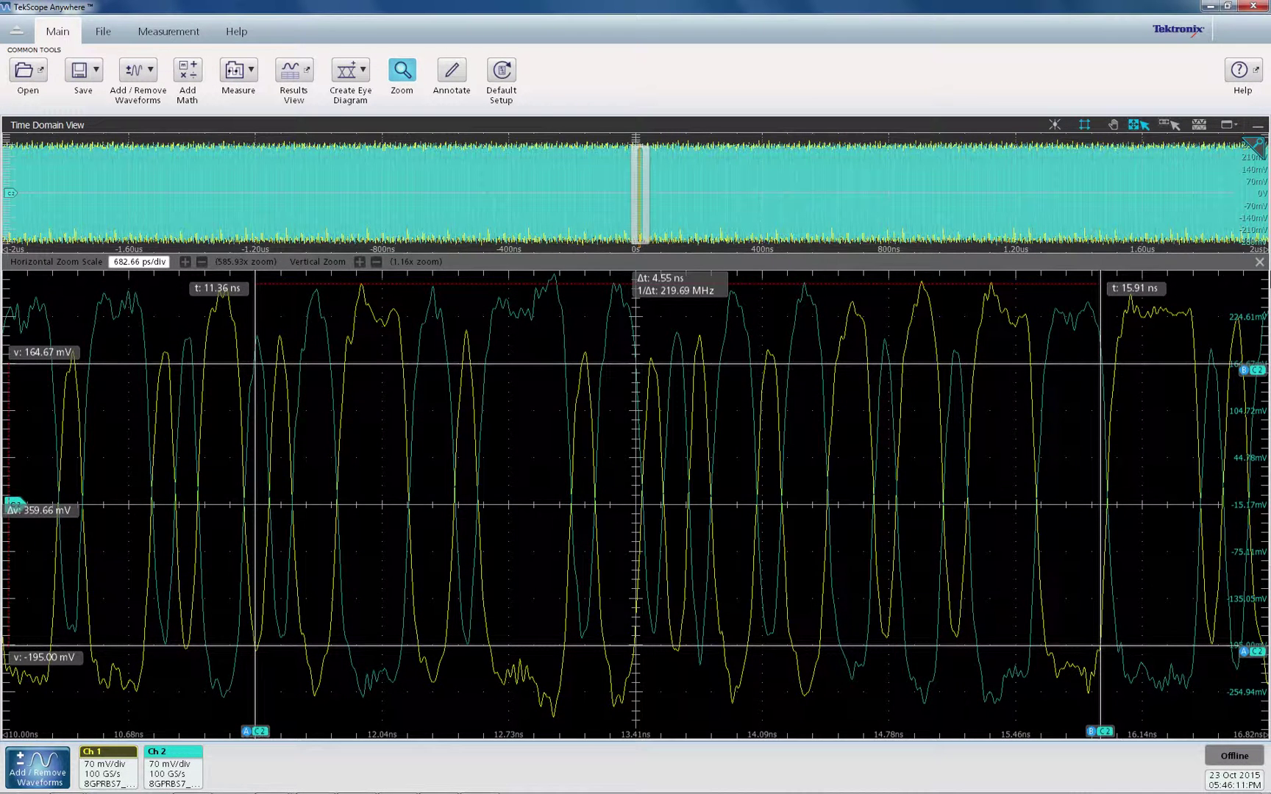
{"action": "left_click", "coordinate": [1259, 262]}
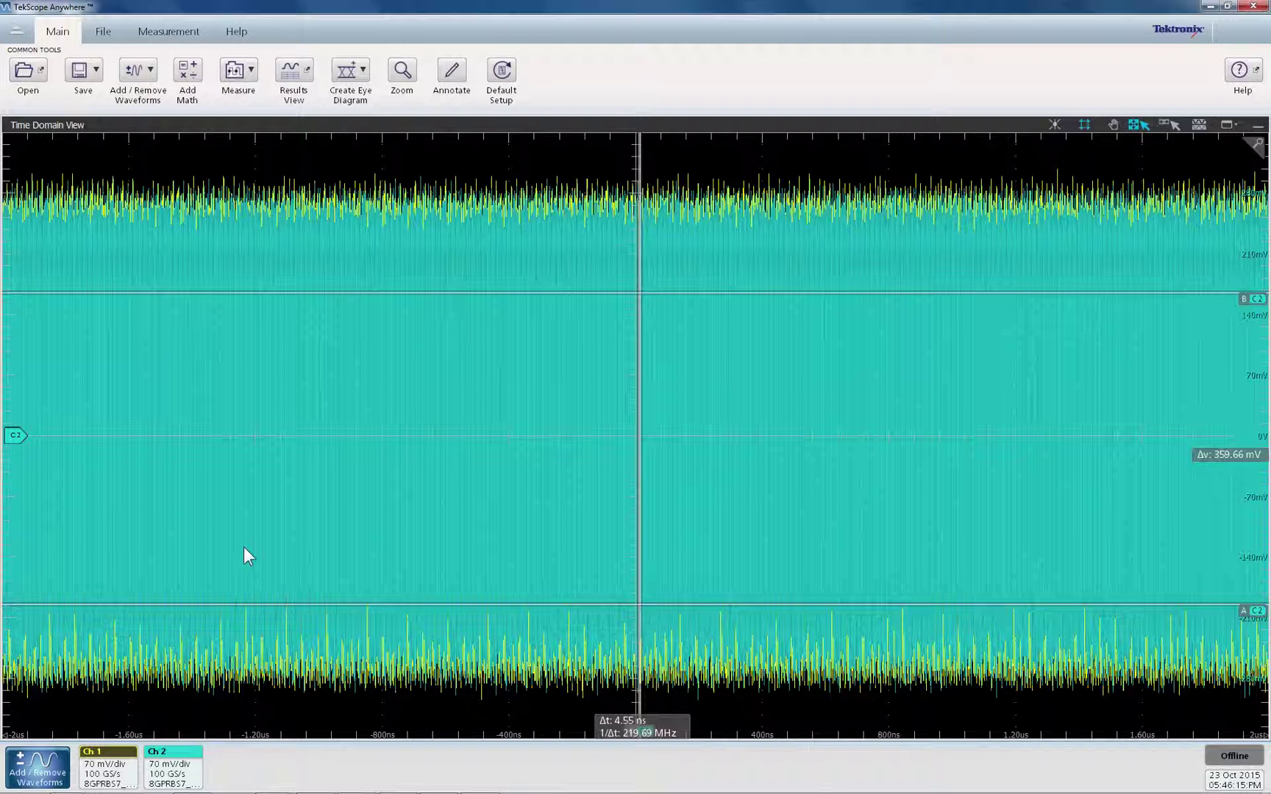
Step: Create a Math1 waveform that subtracts Ch2 from Ch1, shown at 200 mV/div
{"action": "left_click", "coordinate": [42, 773]}
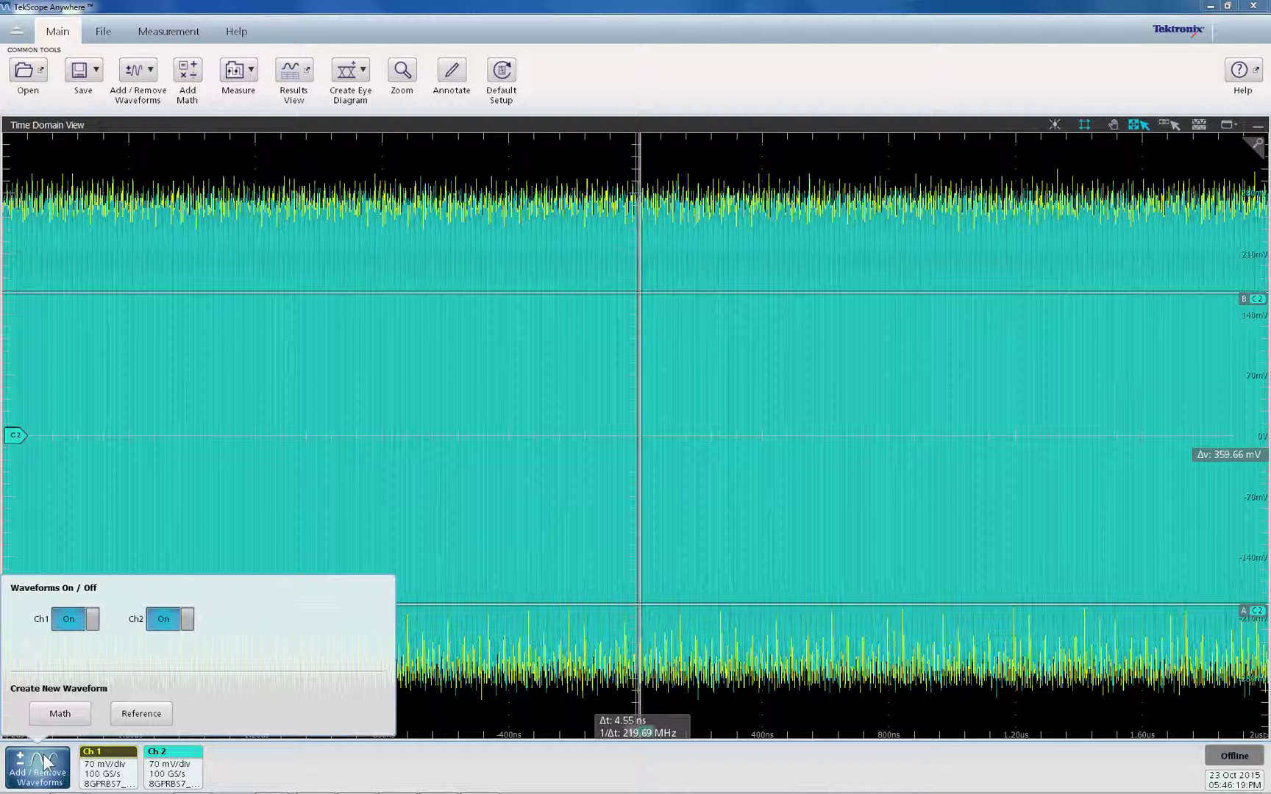
{"action": "left_click", "coordinate": [52, 712]}
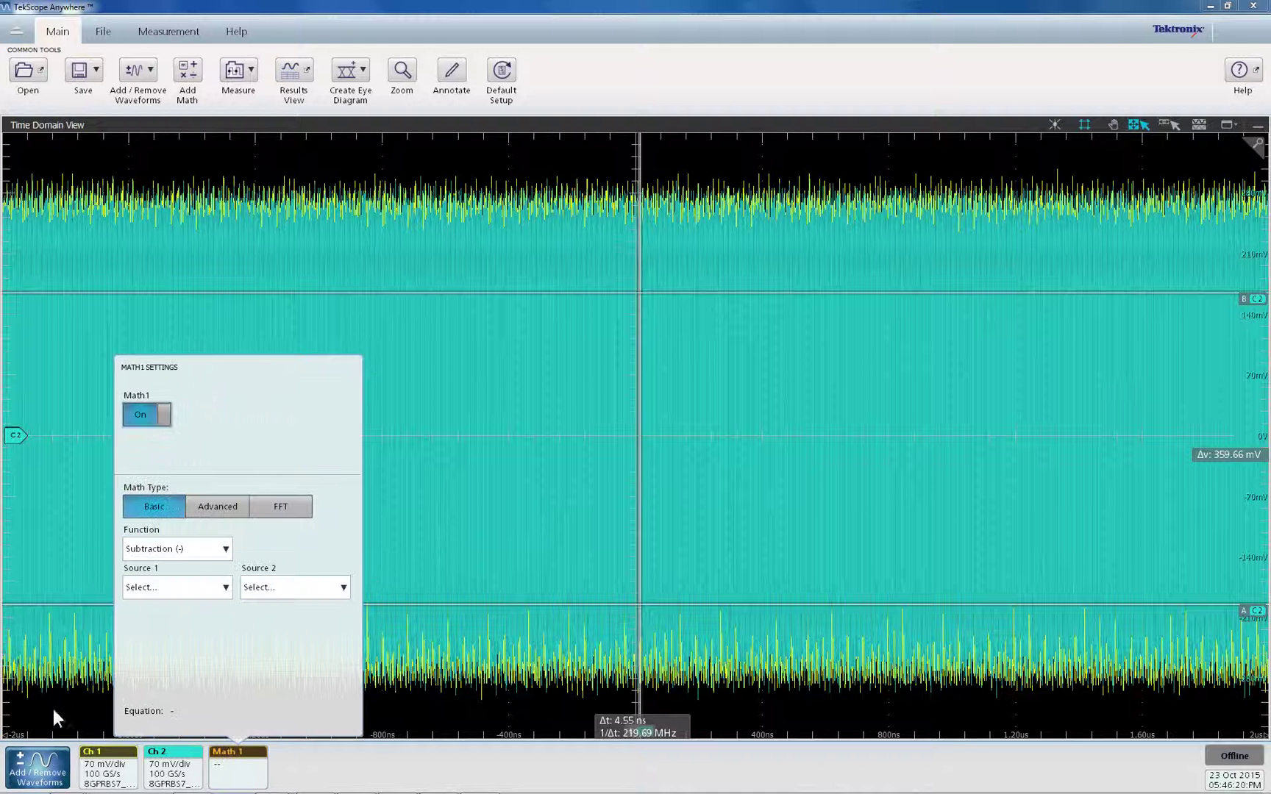
{"action": "left_click", "coordinate": [178, 588]}
{"action": "left_click", "coordinate": [182, 610]}
{"action": "left_click", "coordinate": [249, 589]}
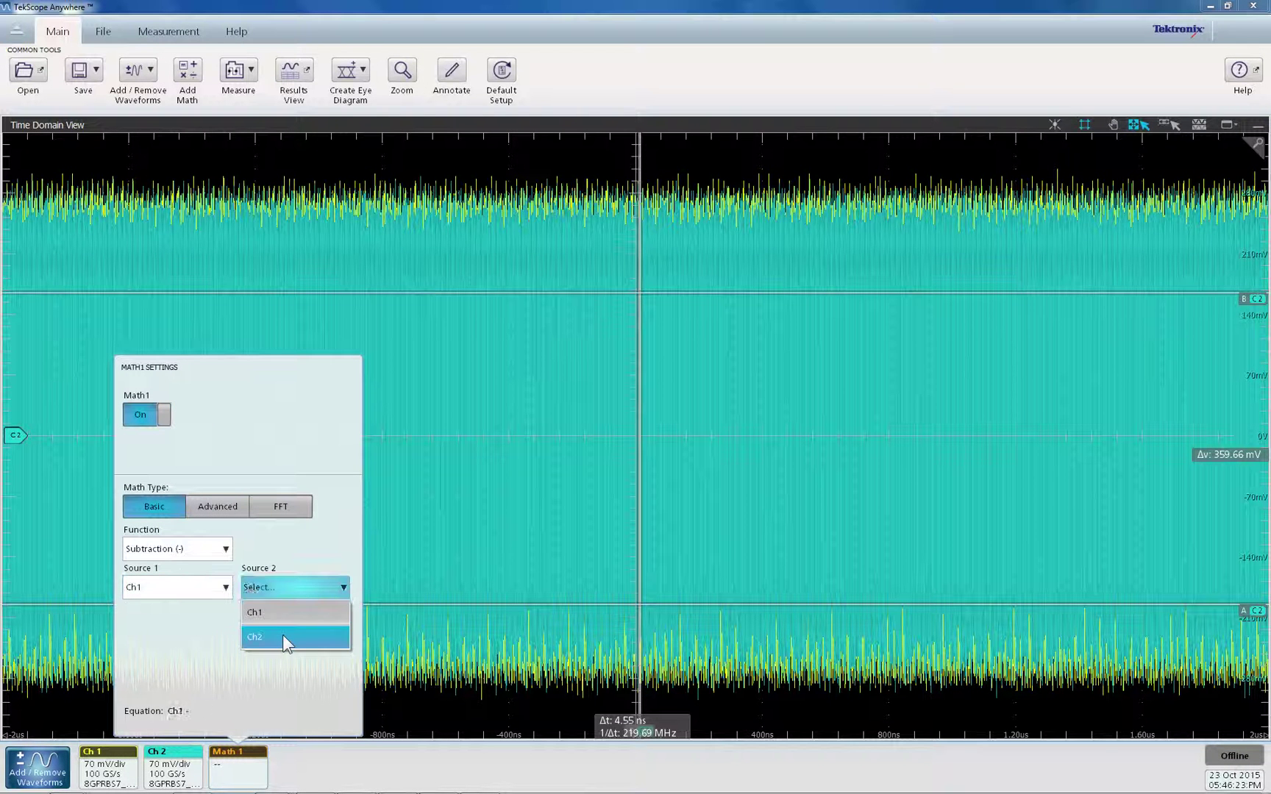
{"action": "left_click", "coordinate": [281, 636]}
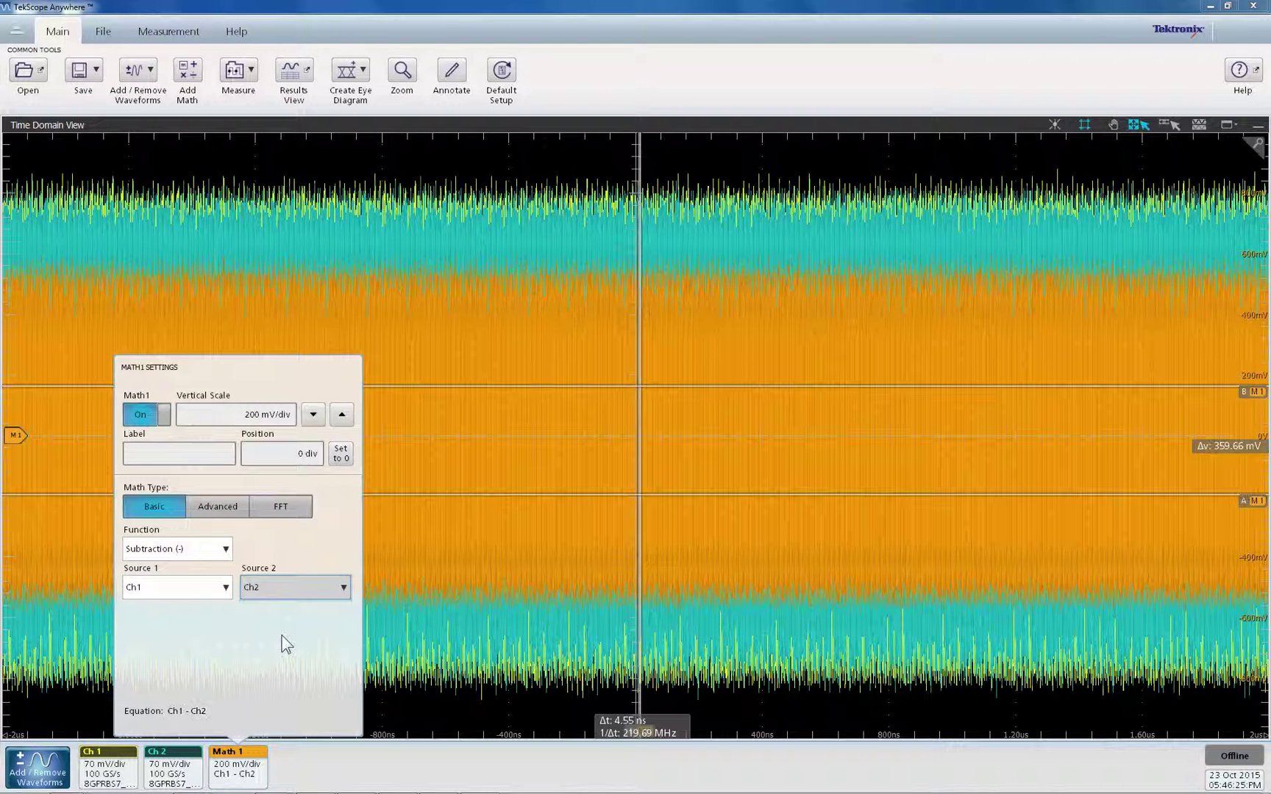
{"action": "left_click", "coordinate": [694, 347]}
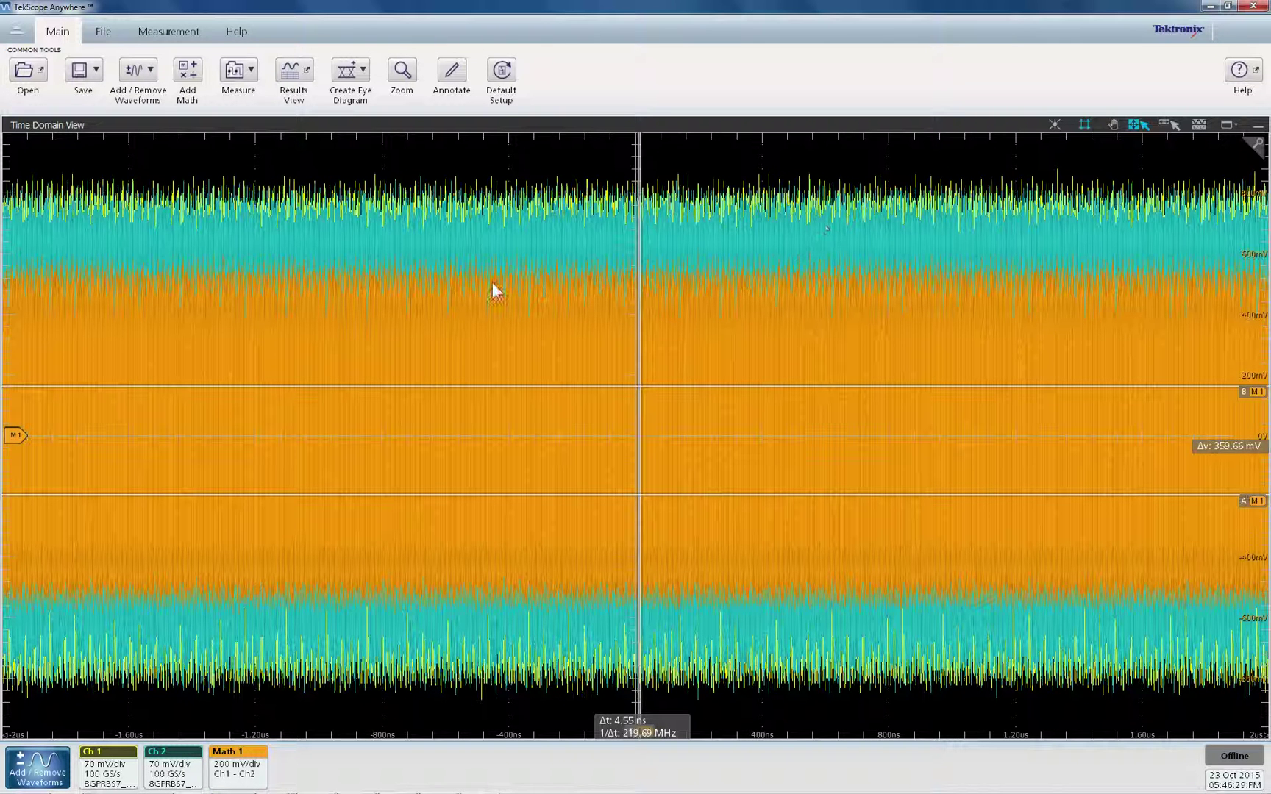
Step: Build a TIE eye diagram from the Math1 waveform in a new pane
{"action": "left_click", "coordinate": [360, 77]}
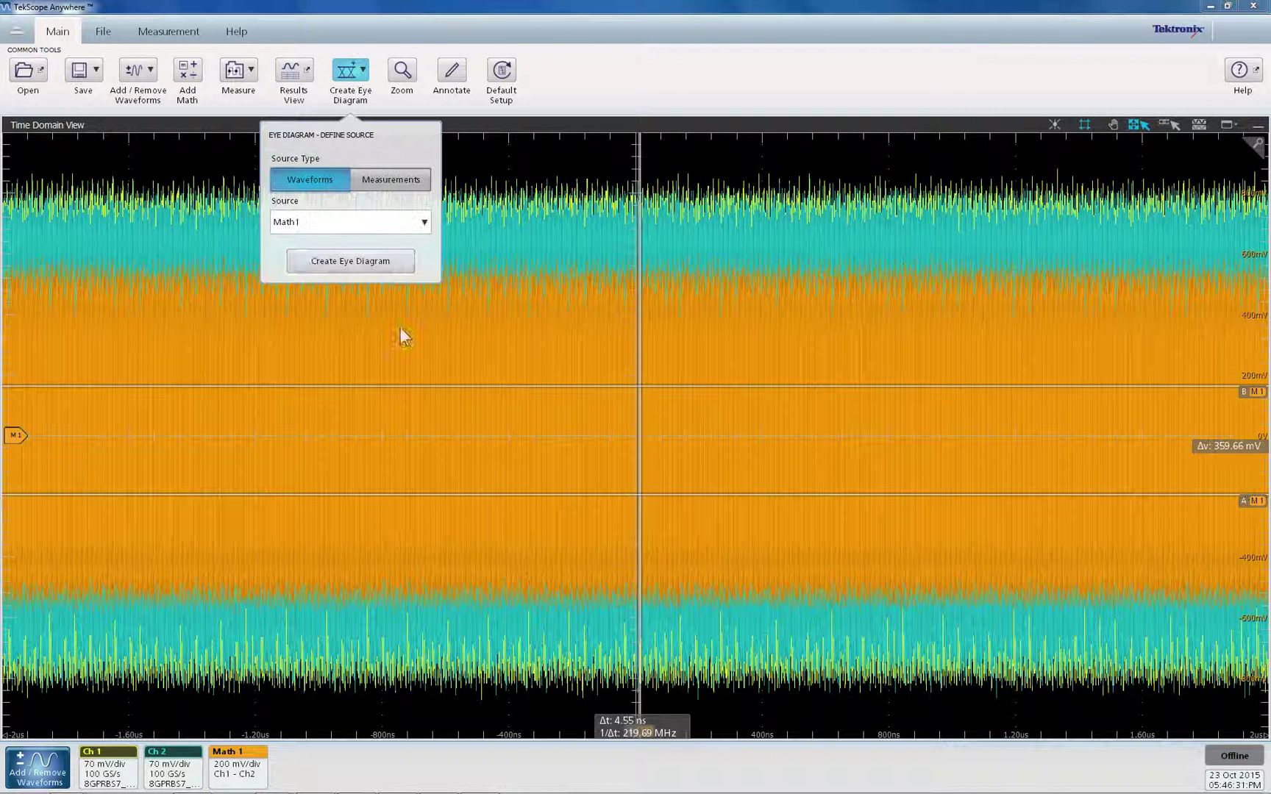
{"action": "left_click", "coordinate": [340, 259]}
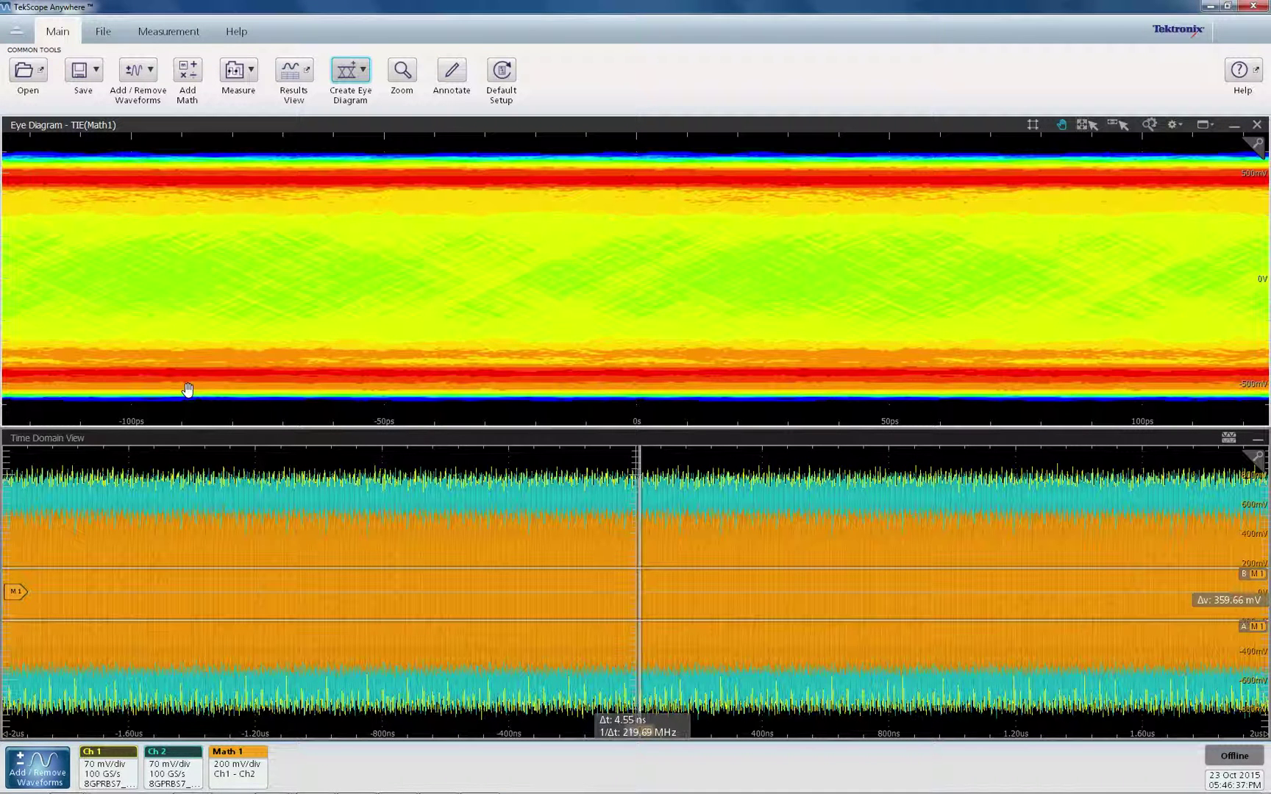
Step: Add Rise Time and Frequency measurements on Math1 from the Measure menu
{"action": "left_click", "coordinate": [234, 72]}
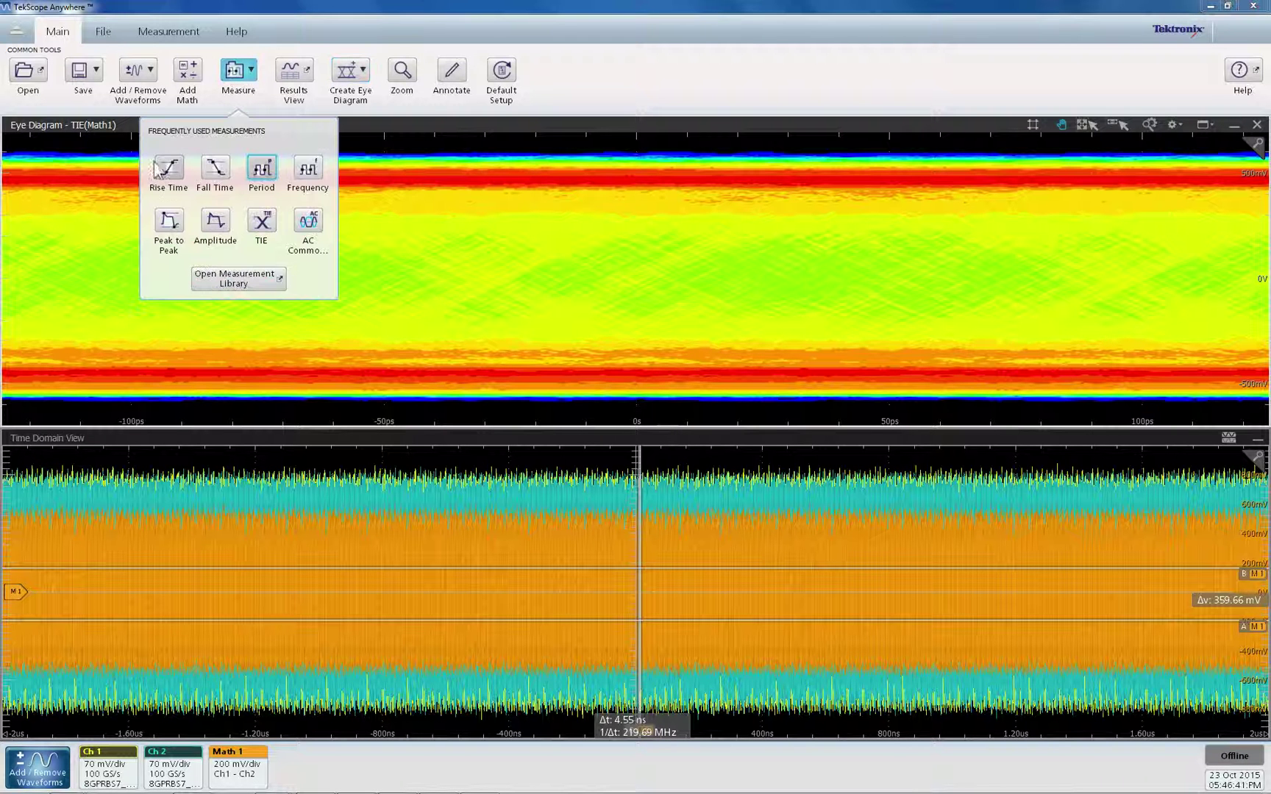
{"action": "left_click", "coordinate": [169, 180]}
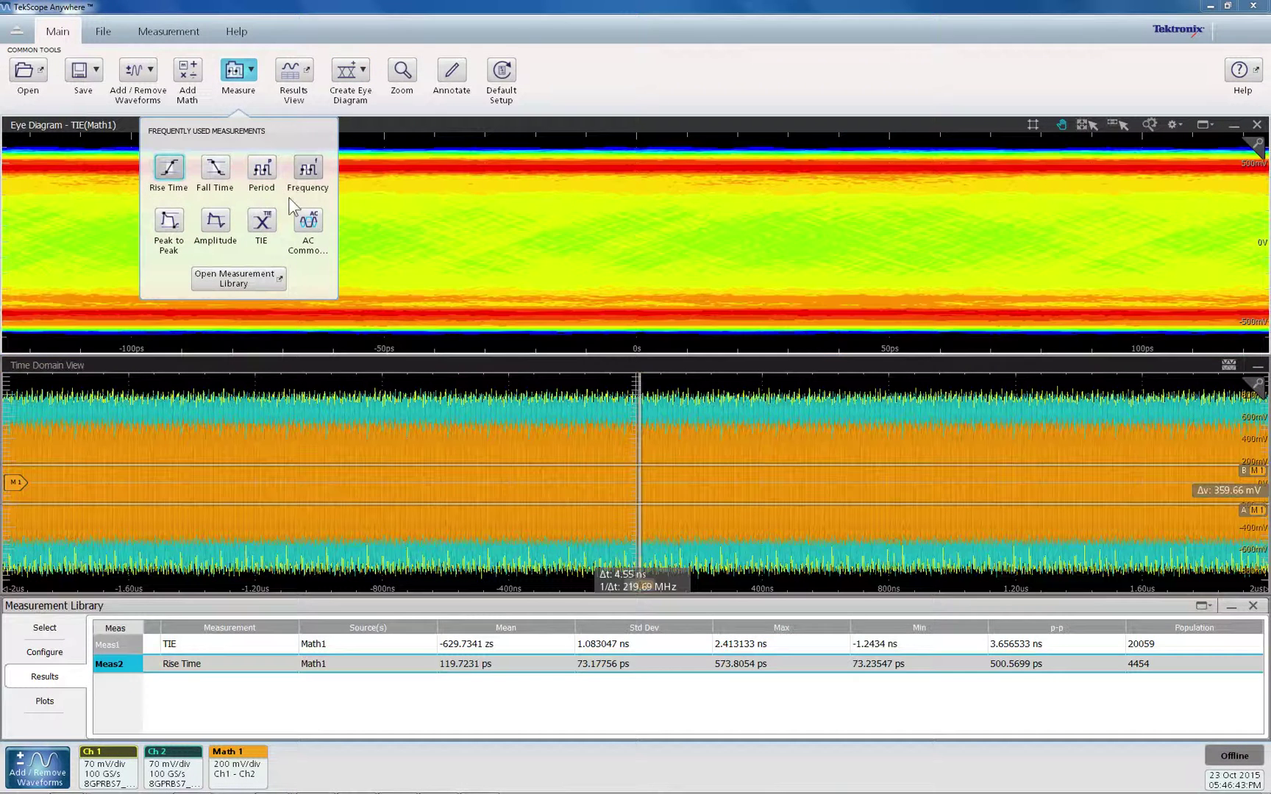
{"action": "left_click", "coordinate": [321, 178]}
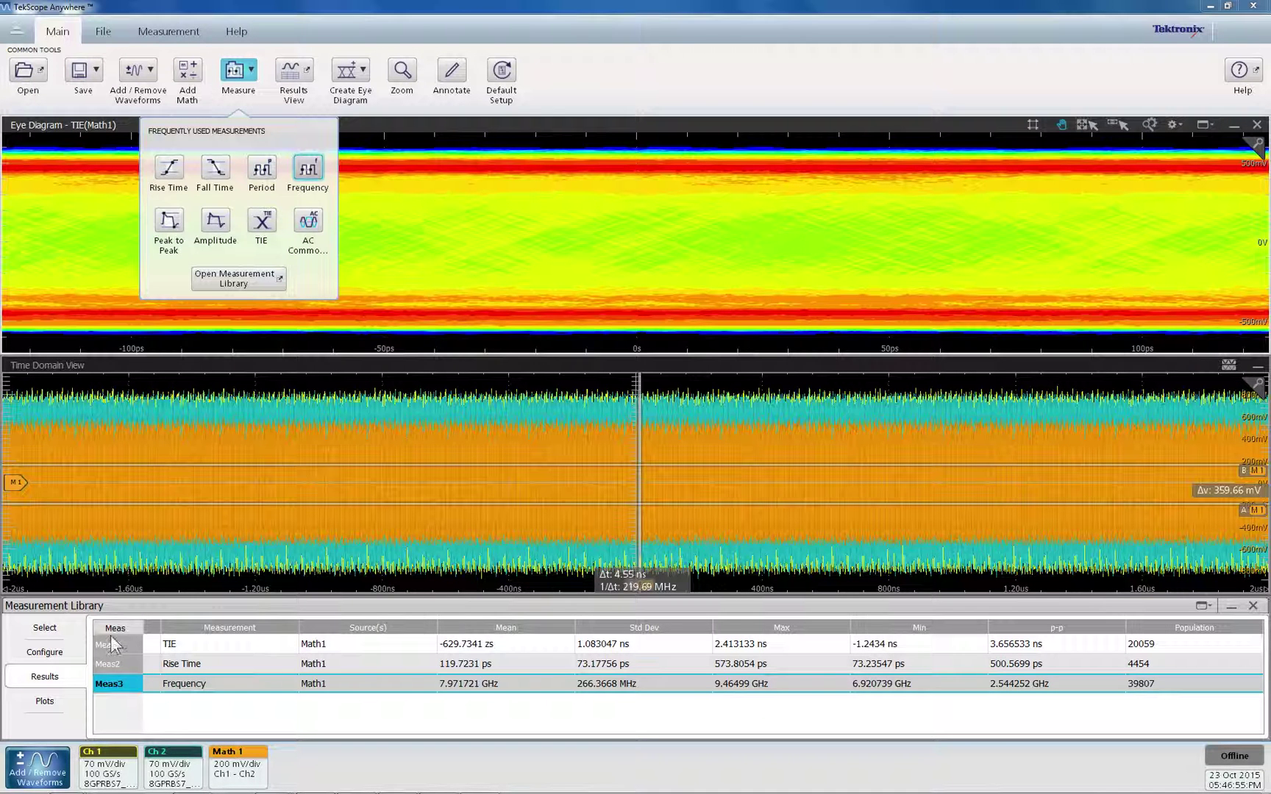
Step: Set TIE clock recovery to PLL - Custom BW with a Type II model and 5 MHz loop bandwidth
{"action": "left_click", "coordinate": [180, 645]}
{"action": "left_click", "coordinate": [42, 652]}
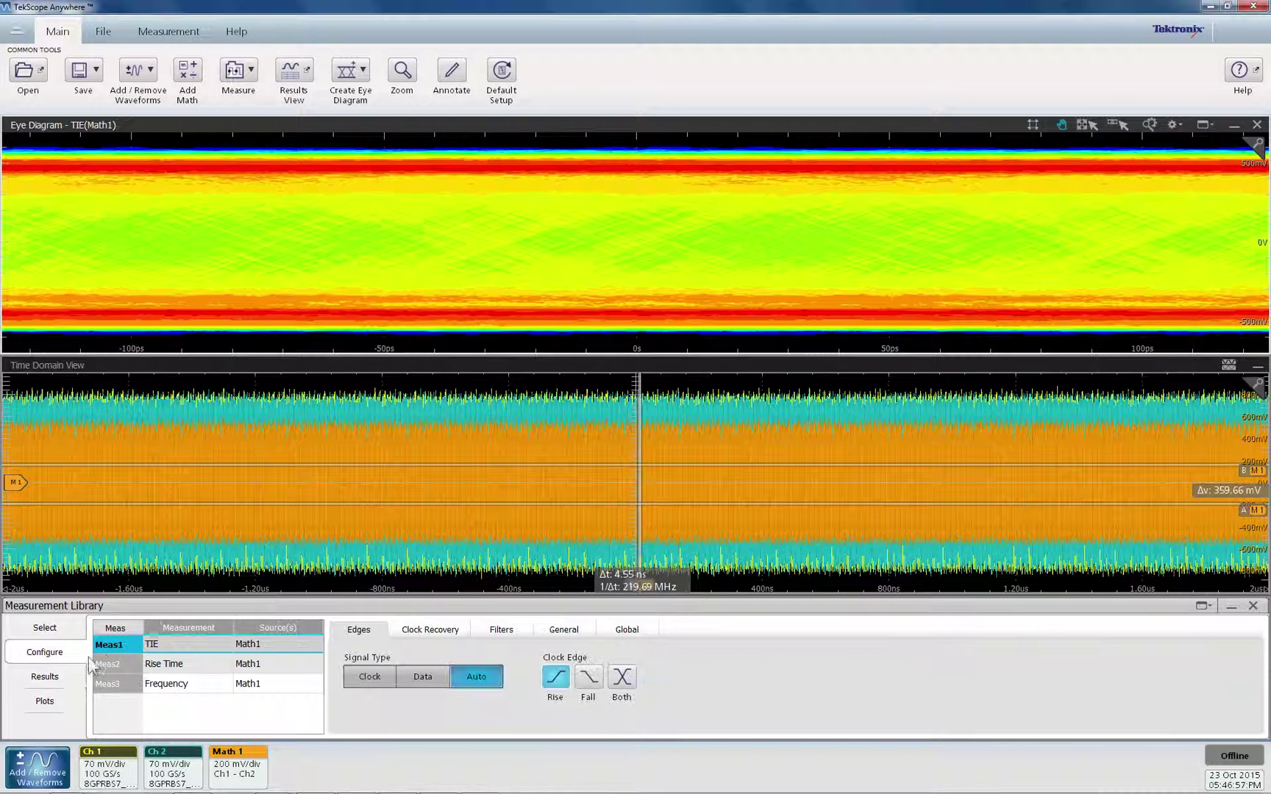
{"action": "left_click", "coordinate": [440, 632]}
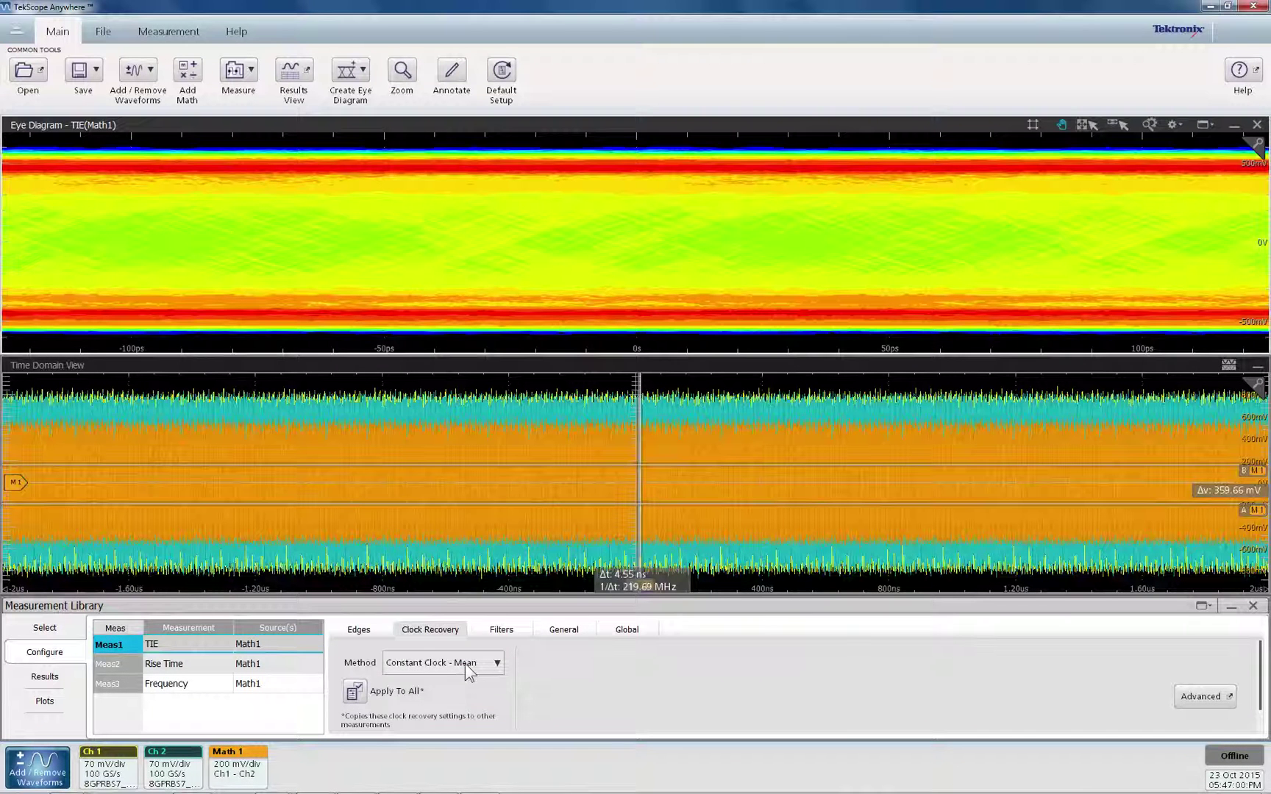
{"action": "left_click", "coordinate": [471, 672]}
{"action": "left_click", "coordinate": [427, 515]}
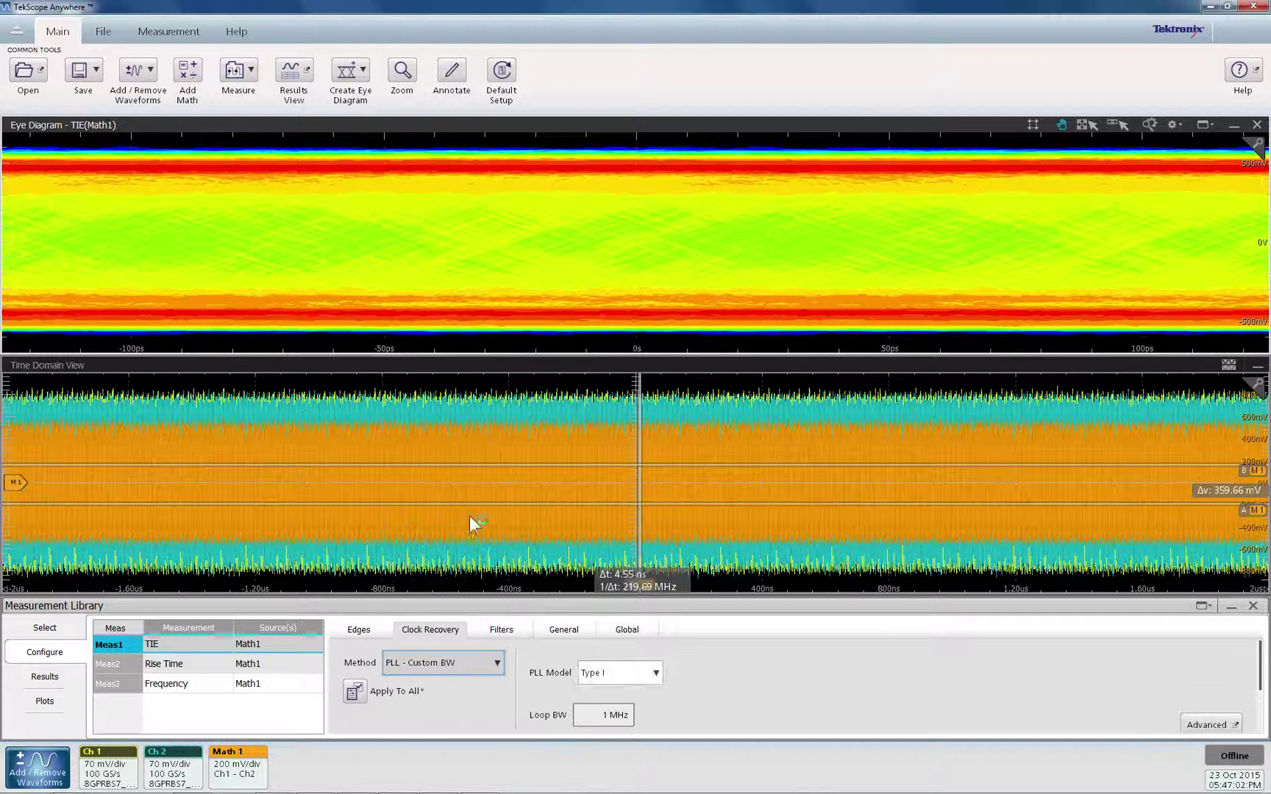
{"action": "left_click", "coordinate": [631, 672]}
{"action": "left_click", "coordinate": [622, 722]}
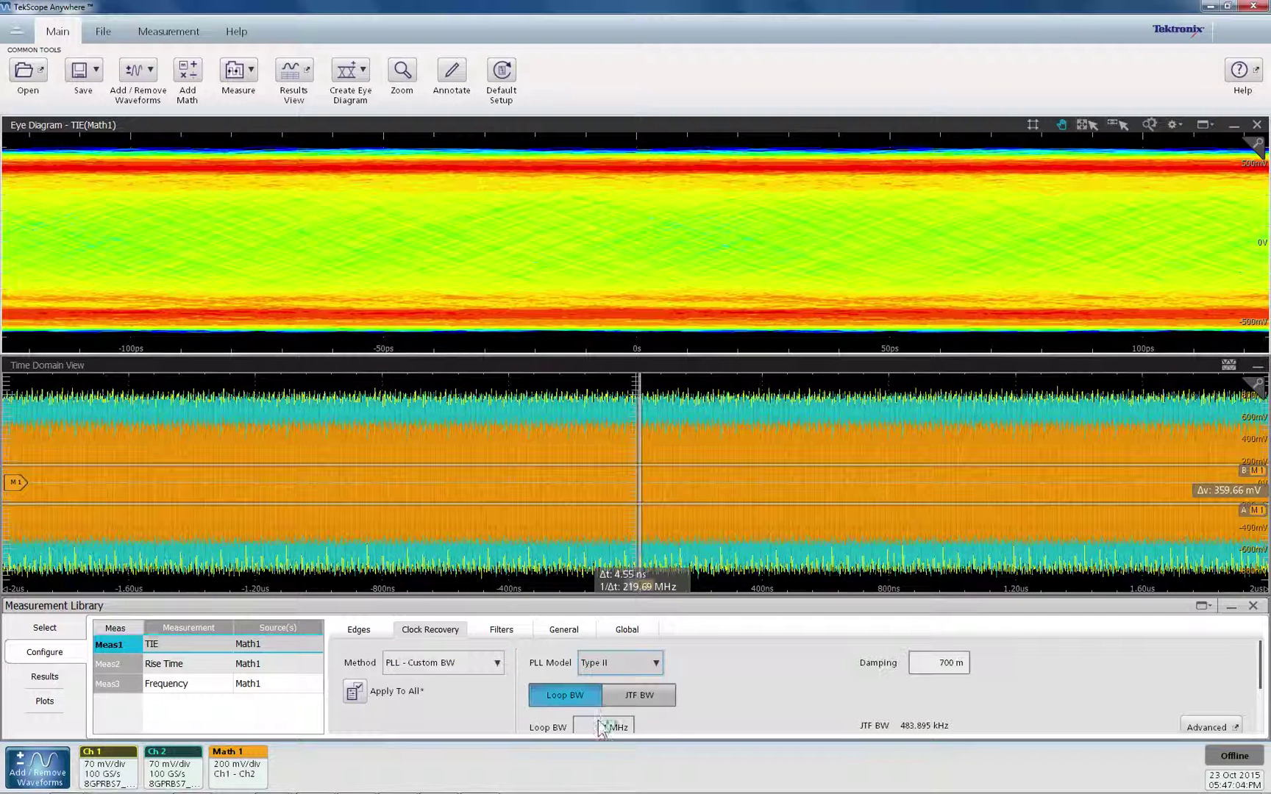
{"action": "left_click_drag", "start_coordinate": [602, 724], "coordinate": [632, 728]}
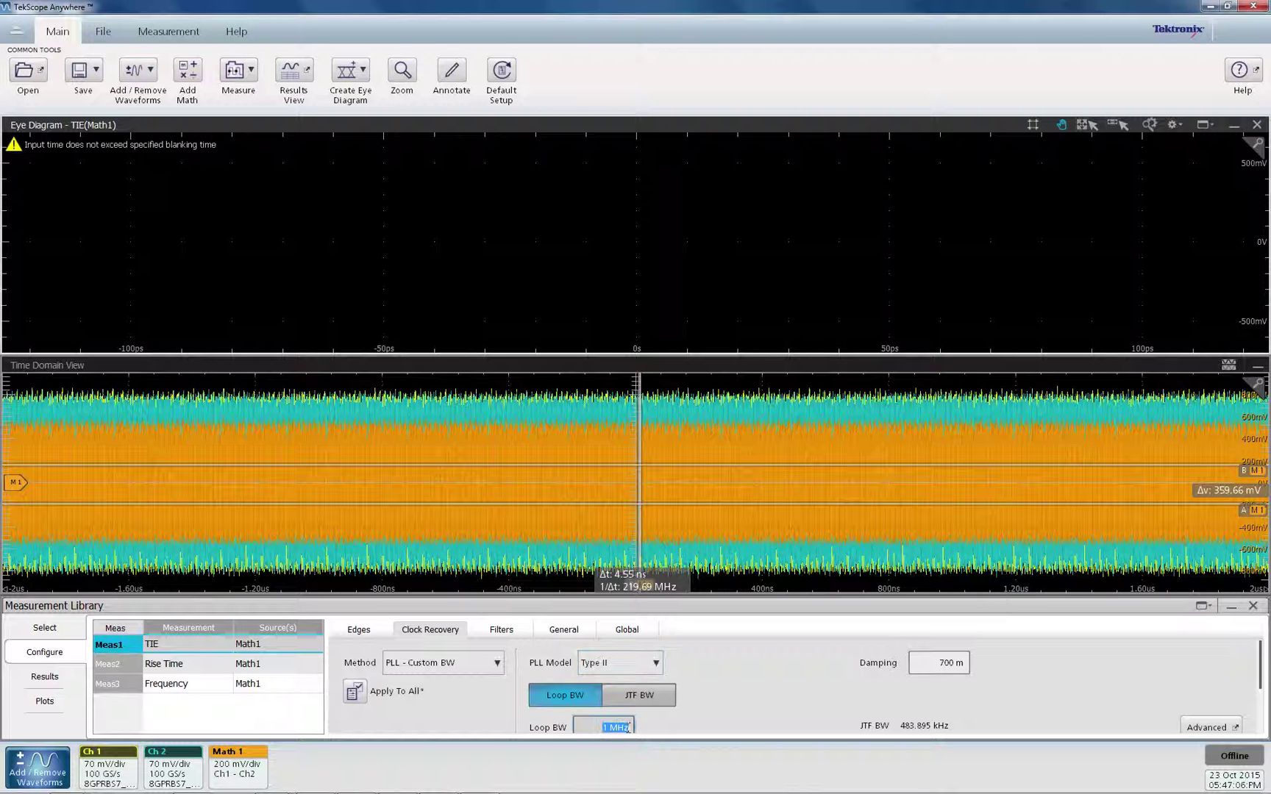
{"action": "type", "text": "5 M"}
{"action": "key", "text": "Return"}
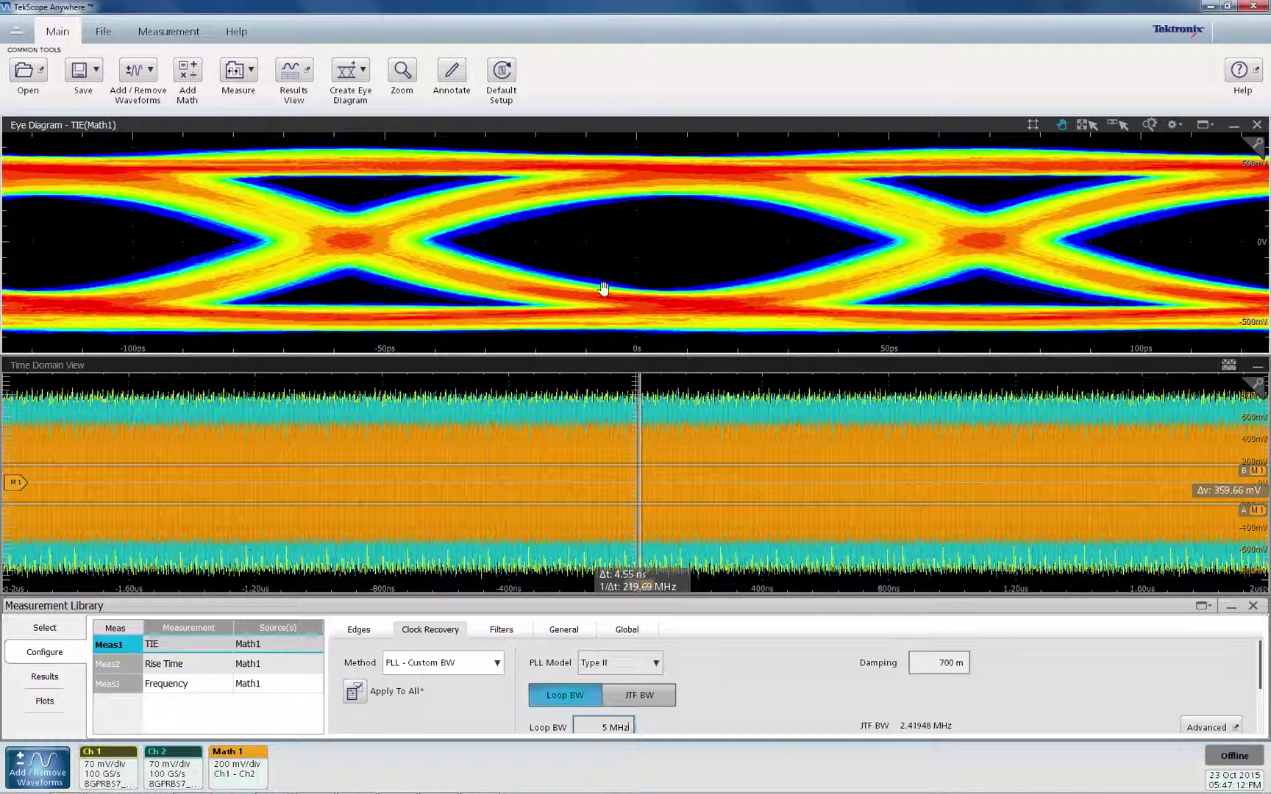
Step: Annotate the eye diagram with the label 'Type II PLL 5 MHz' on one line
{"action": "right_click", "coordinate": [639, 225]}
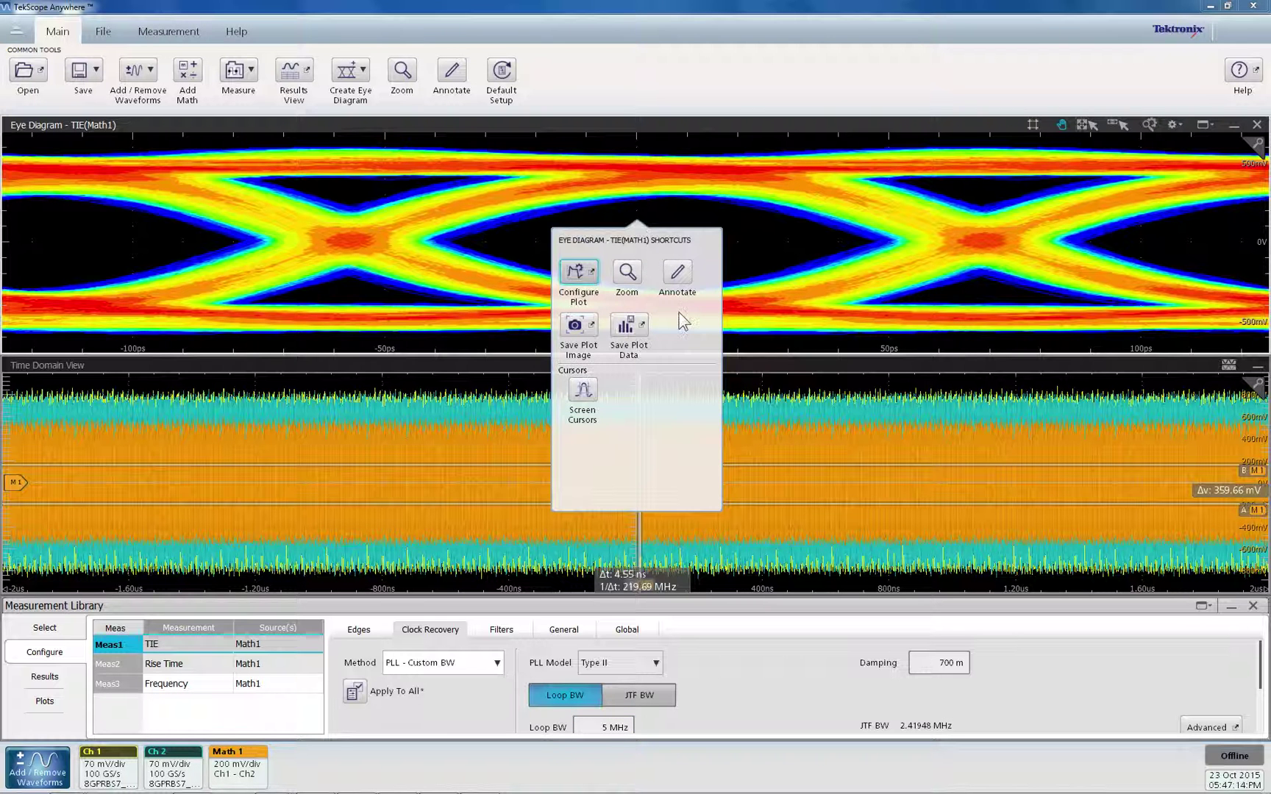
{"action": "left_click", "coordinate": [682, 287]}
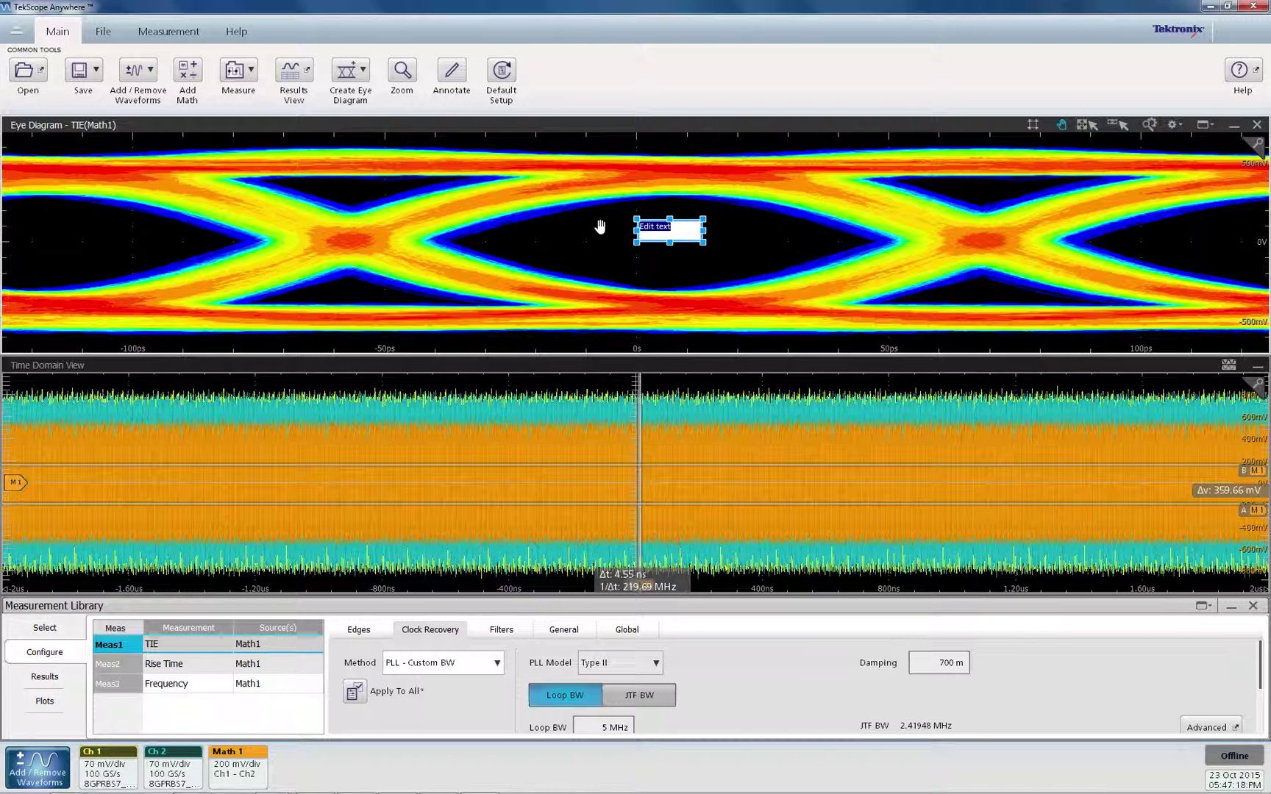
{"action": "type", "text": "YY"}
{"action": "type", "text": "P"}
{"action": "key", "text": "BackSpace"}
{"action": "key", "text": "BackSpace"}
{"action": "type", "text": "e II PLL 5 MHz"}
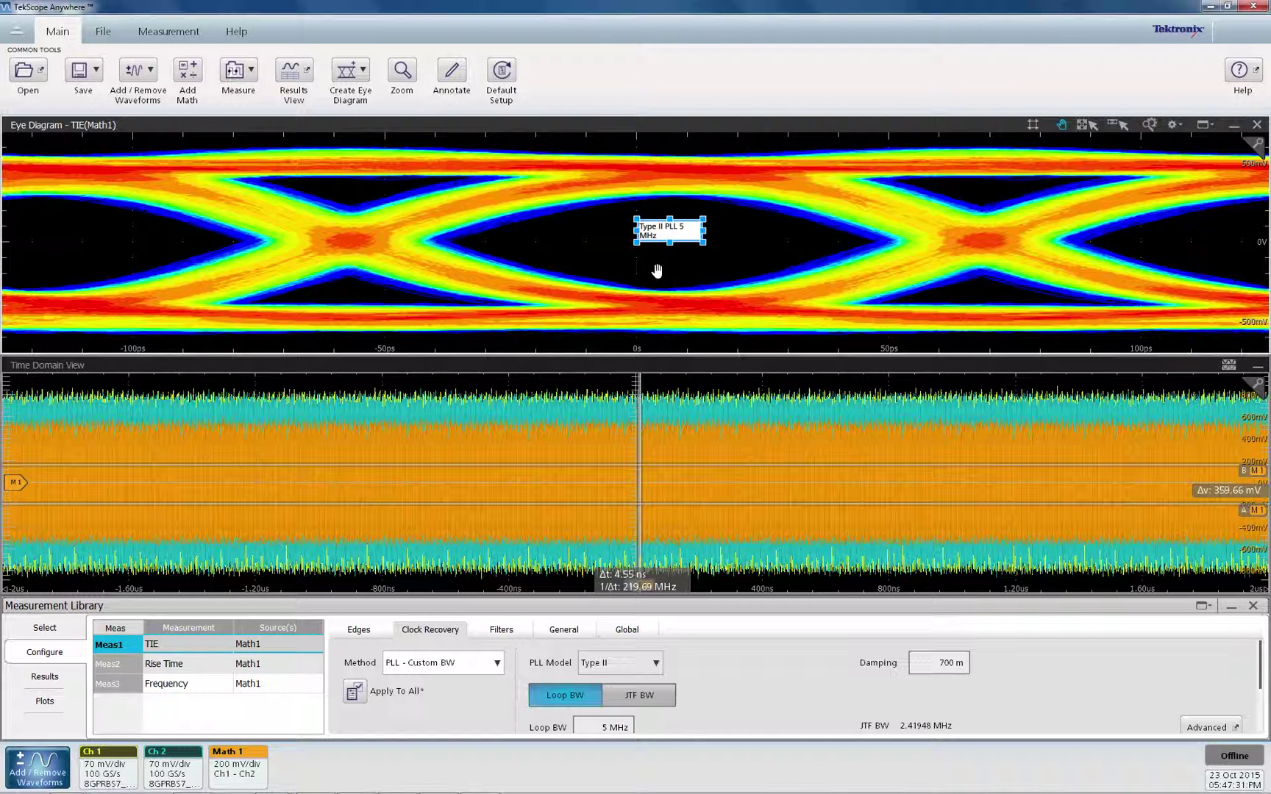
{"action": "left_click_drag", "start_coordinate": [703, 243], "coordinate": [742, 278]}
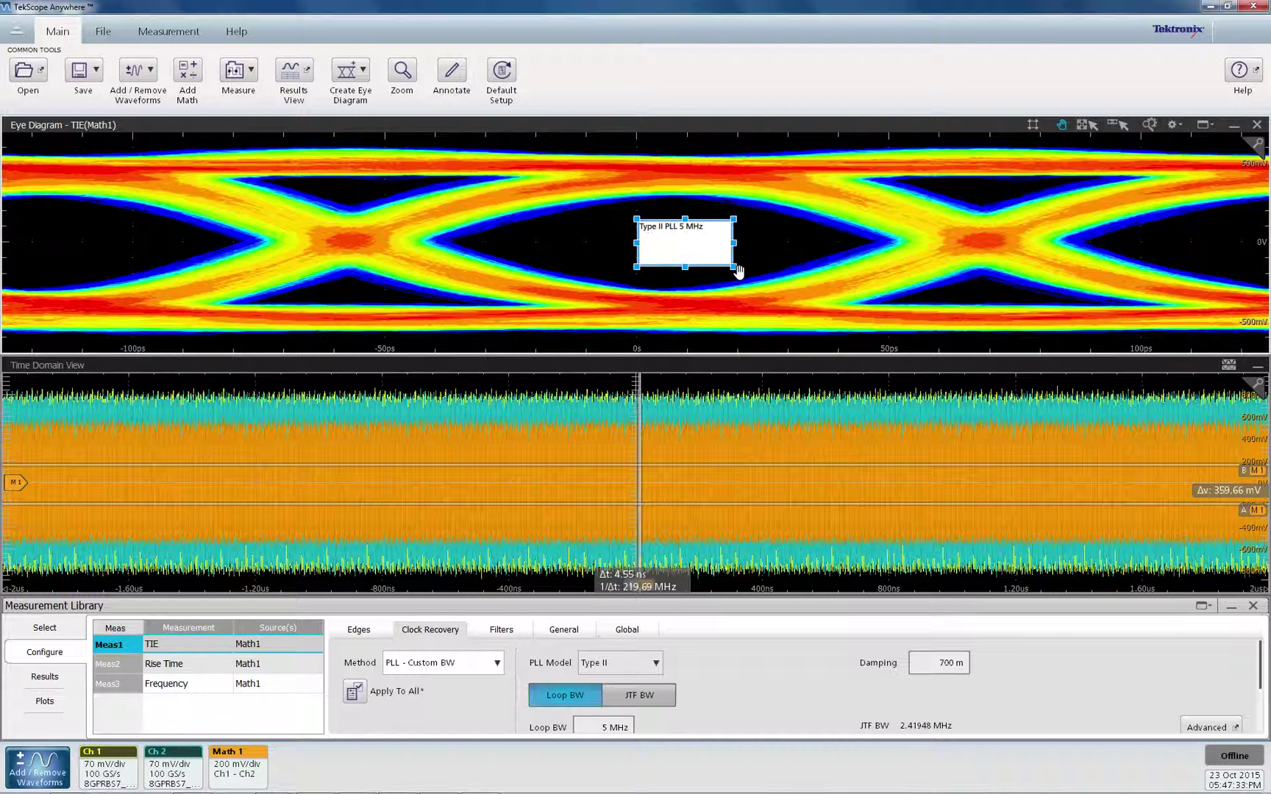
{"action": "left_click", "coordinate": [888, 235]}
Step: Set the annotation font size to 12, then show the measurement results
{"action": "left_click", "coordinate": [709, 226]}
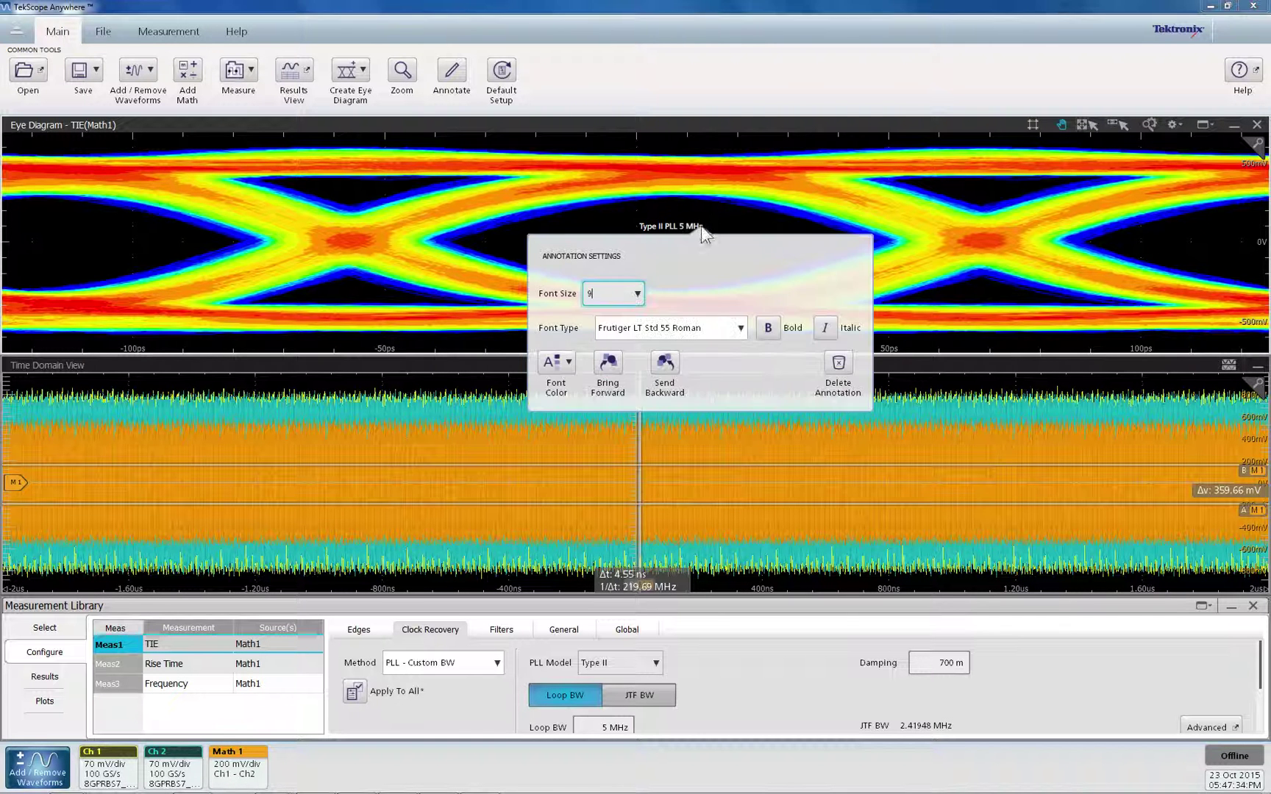
{"action": "left_click", "coordinate": [637, 294]}
{"action": "left_click", "coordinate": [613, 417]}
{"action": "left_click", "coordinate": [757, 203]}
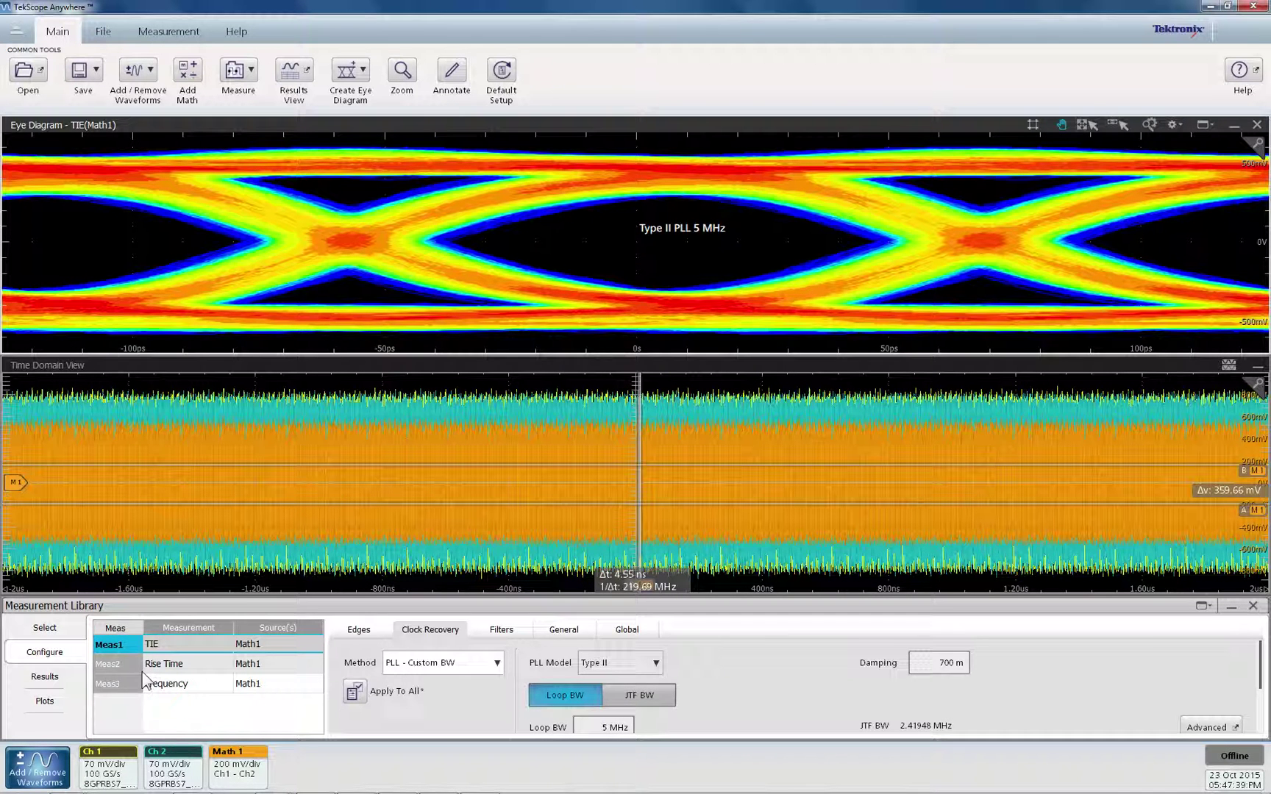
{"action": "left_click", "coordinate": [44, 680]}
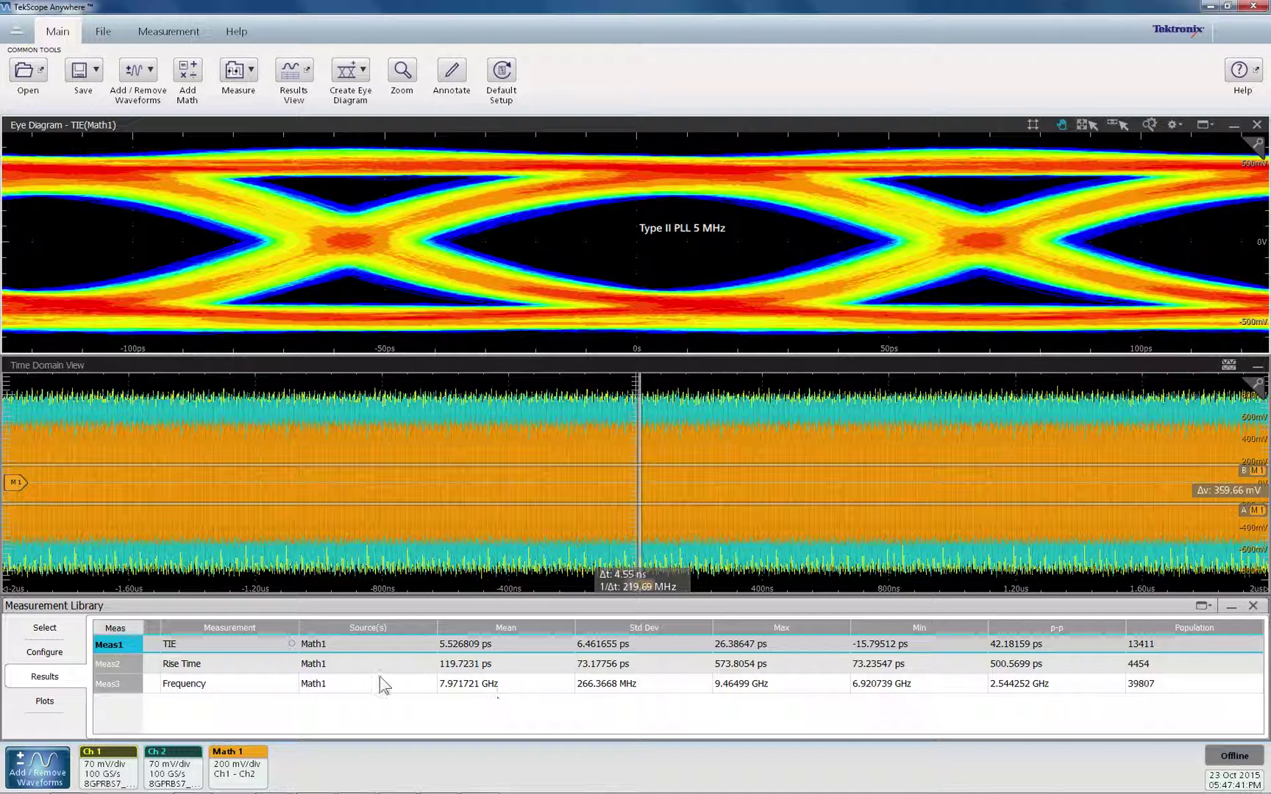
Step: Add histograms of the Meas2 Rise Time and Meas3 Frequency measurements
{"action": "left_click", "coordinate": [46, 702]}
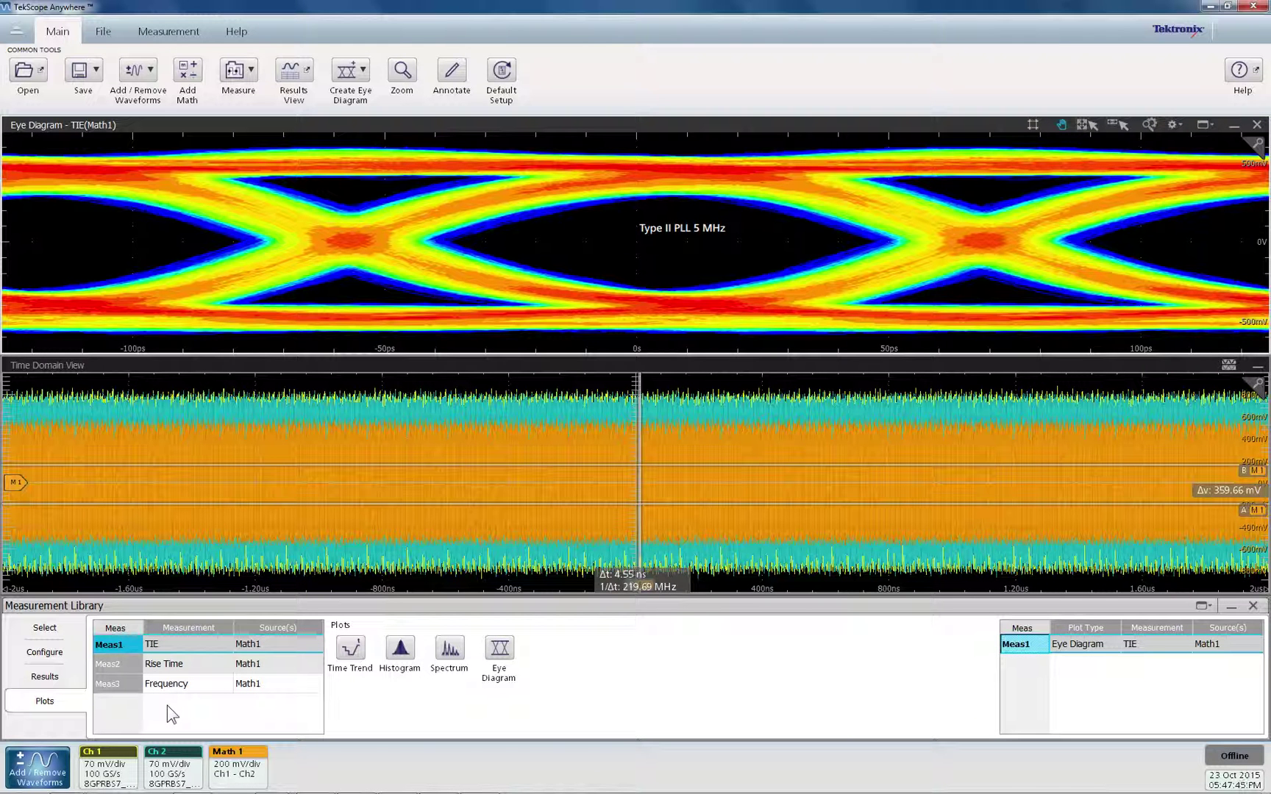
{"action": "left_click", "coordinate": [160, 664]}
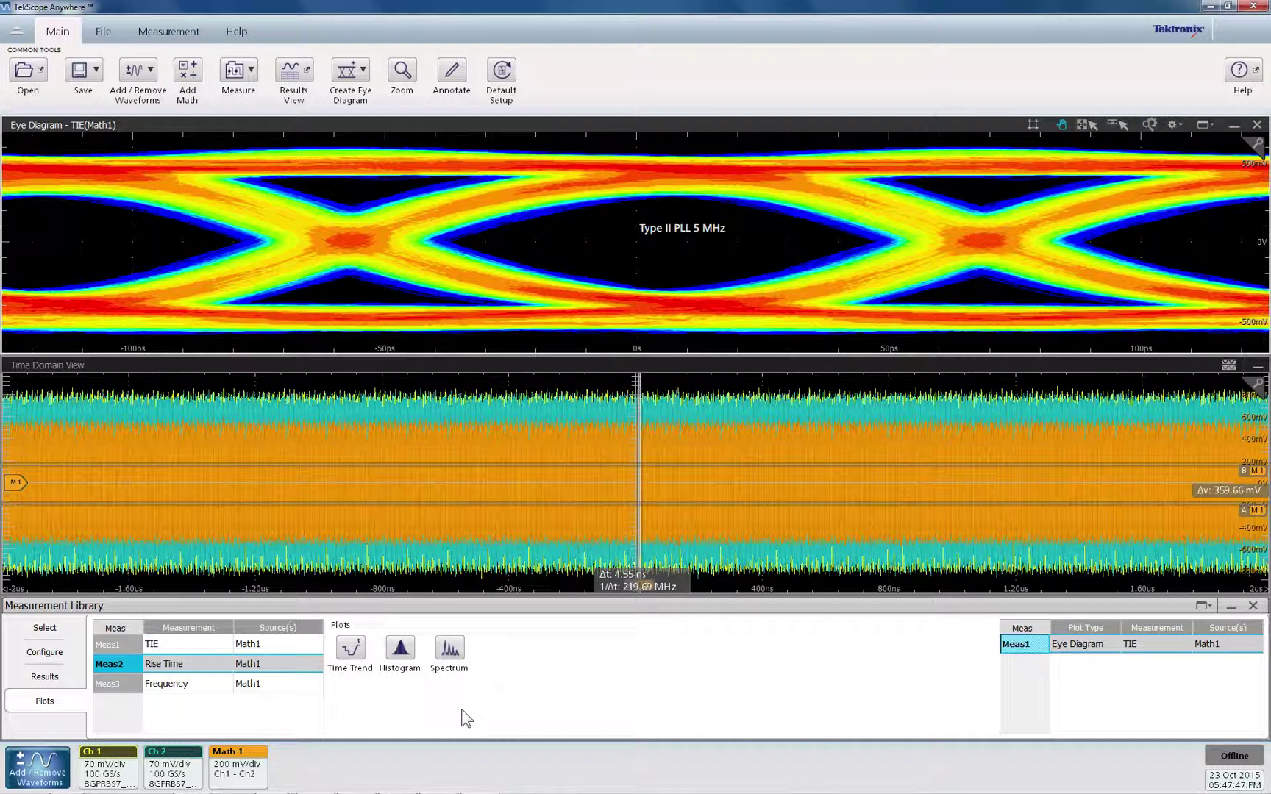
{"action": "left_click", "coordinate": [399, 649]}
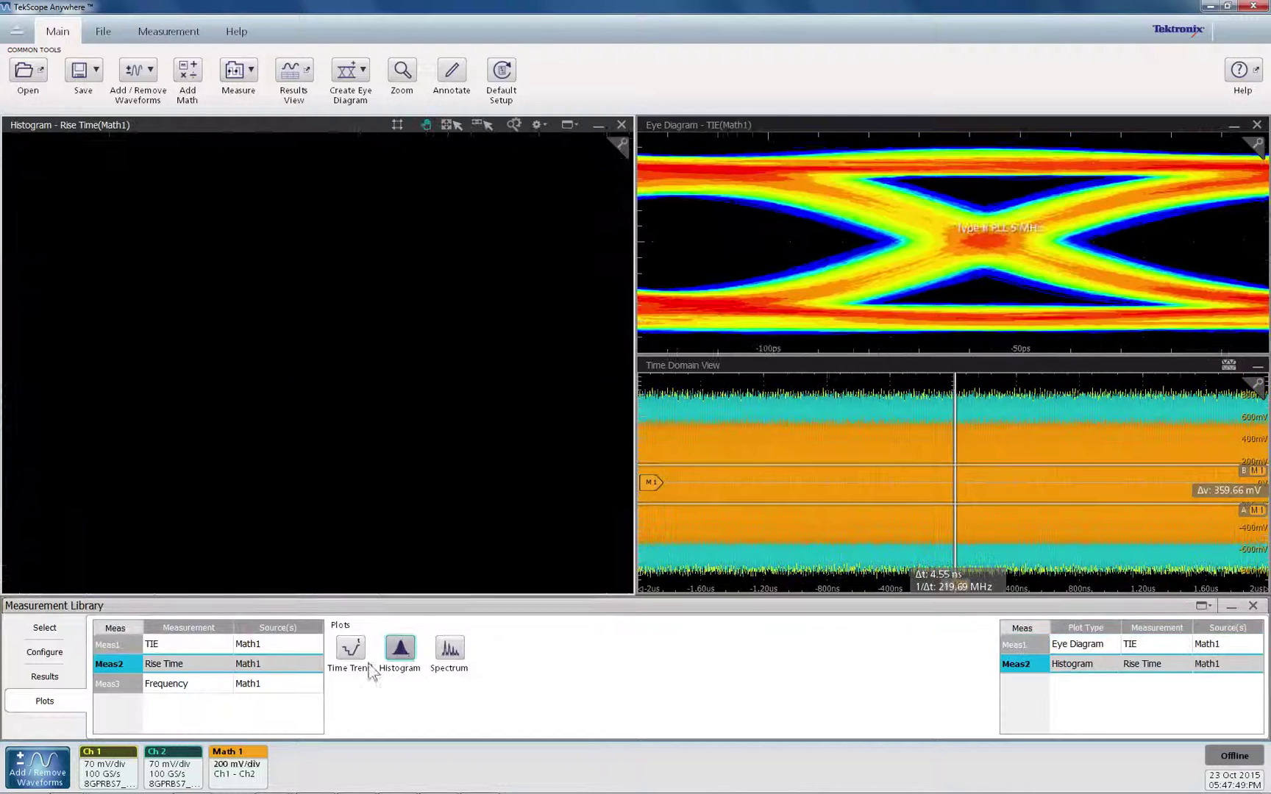
{"action": "left_click", "coordinate": [206, 684]}
{"action": "left_click", "coordinate": [404, 657]}
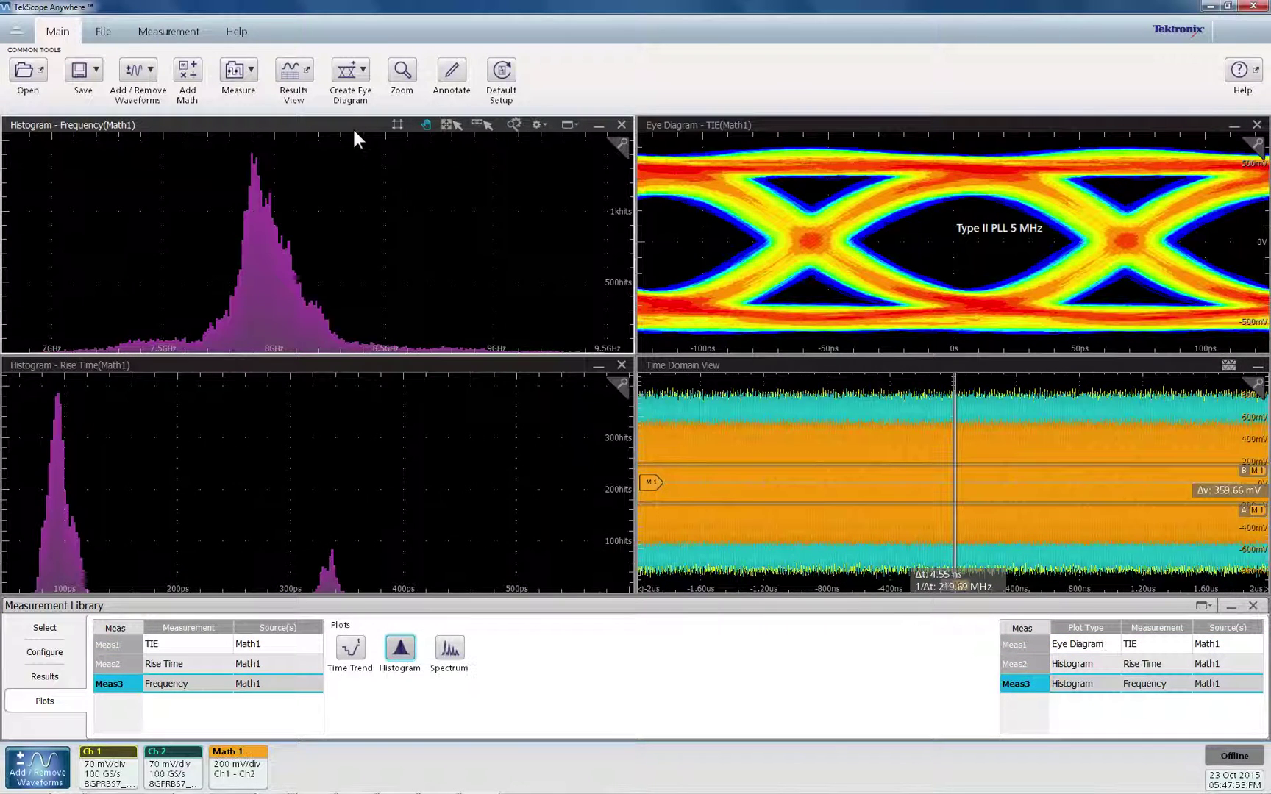
Step: Dock the Time Domain View under the eye diagram, histograms side by side below, and close the Measurement Library
{"action": "left_click_drag", "start_coordinate": [353, 133], "coordinate": [807, 315]}
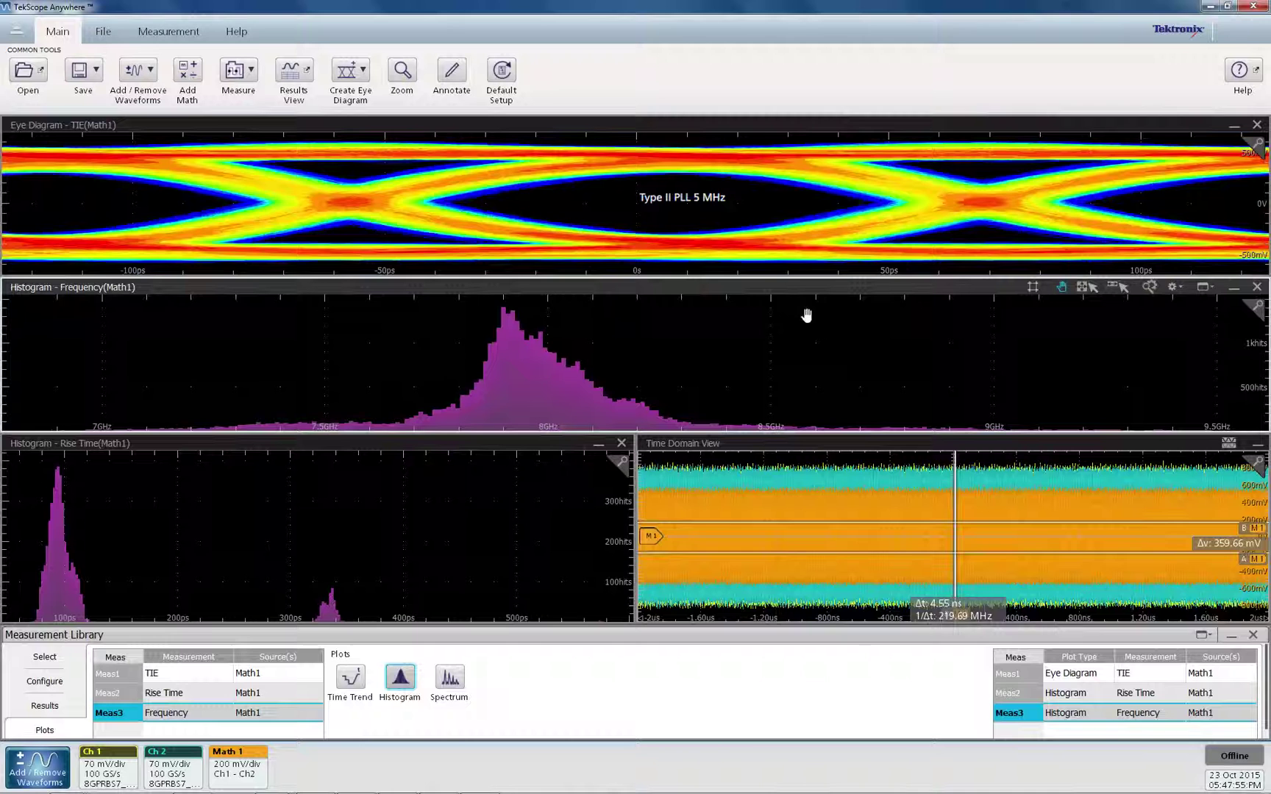
{"action": "left_click_drag", "start_coordinate": [867, 443], "coordinate": [413, 266]}
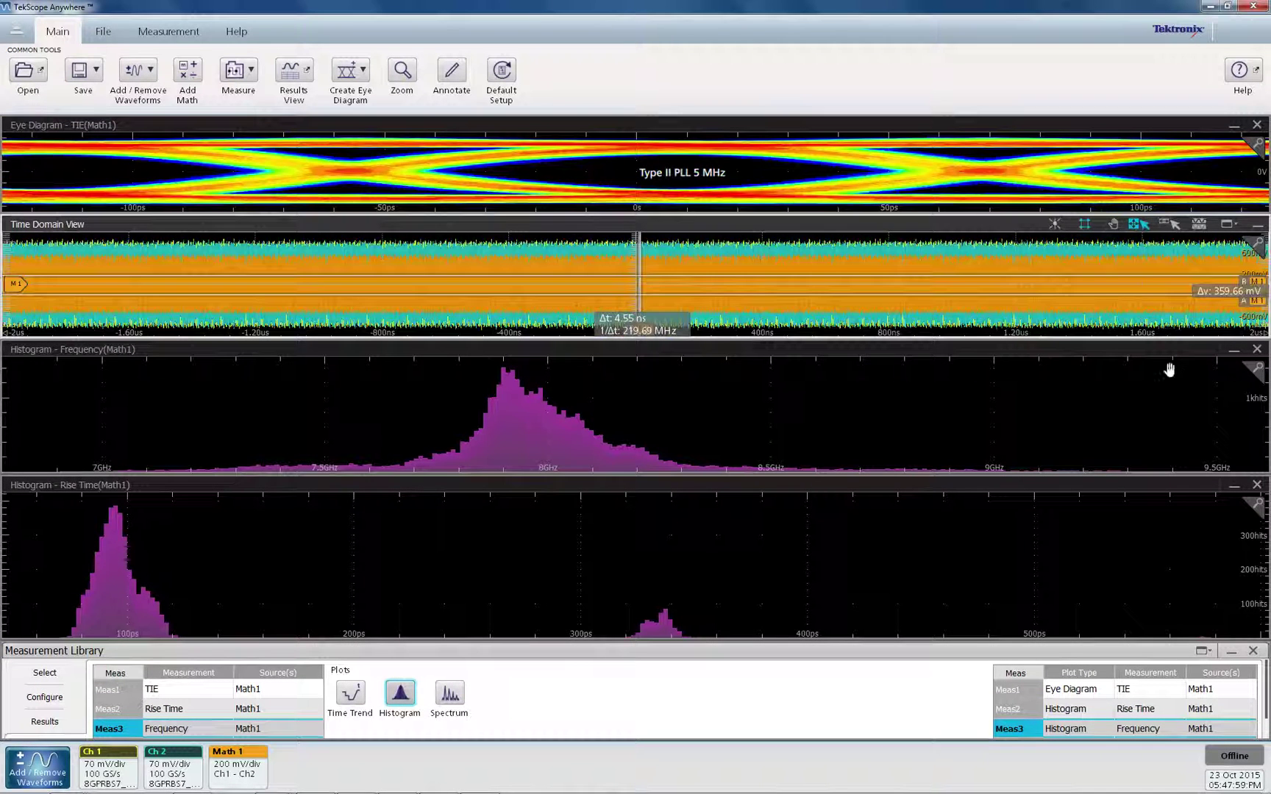
{"action": "left_click_drag", "start_coordinate": [979, 346], "coordinate": [517, 562]}
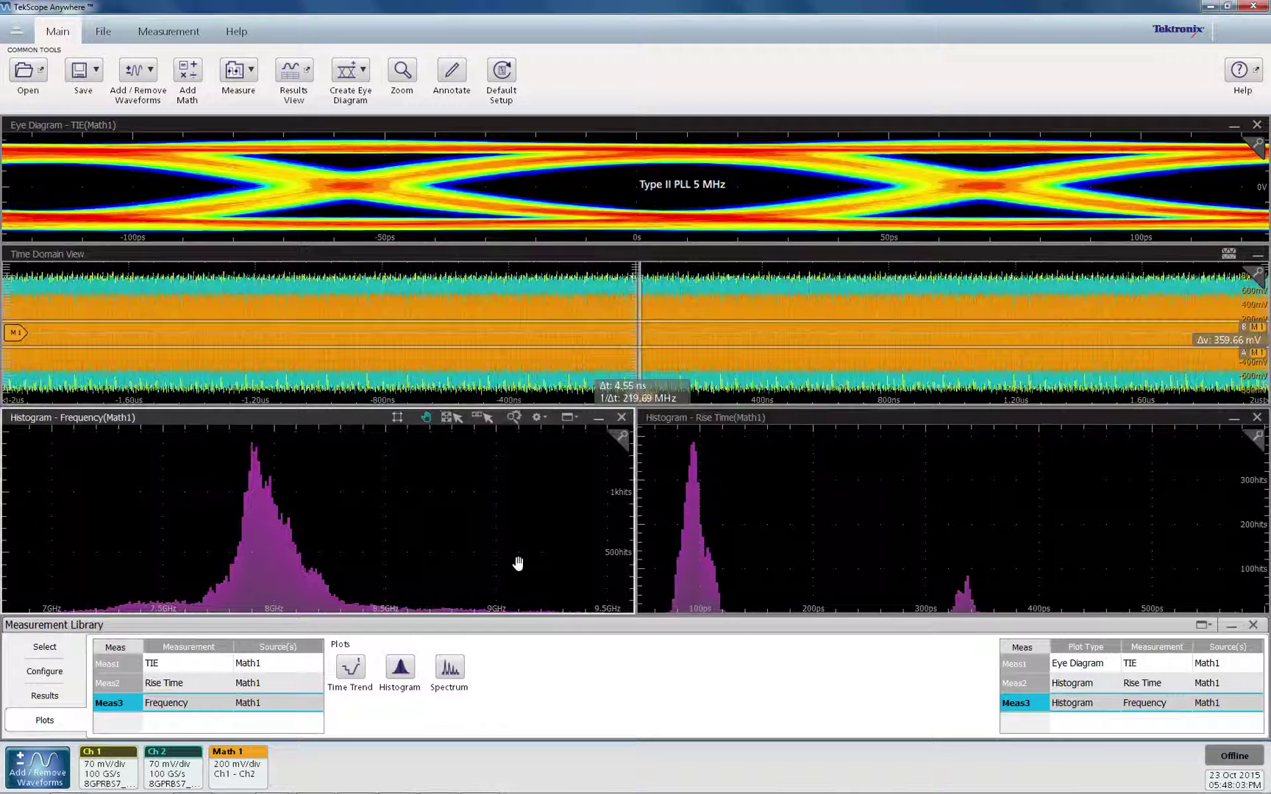
{"action": "left_click", "coordinate": [1254, 625]}
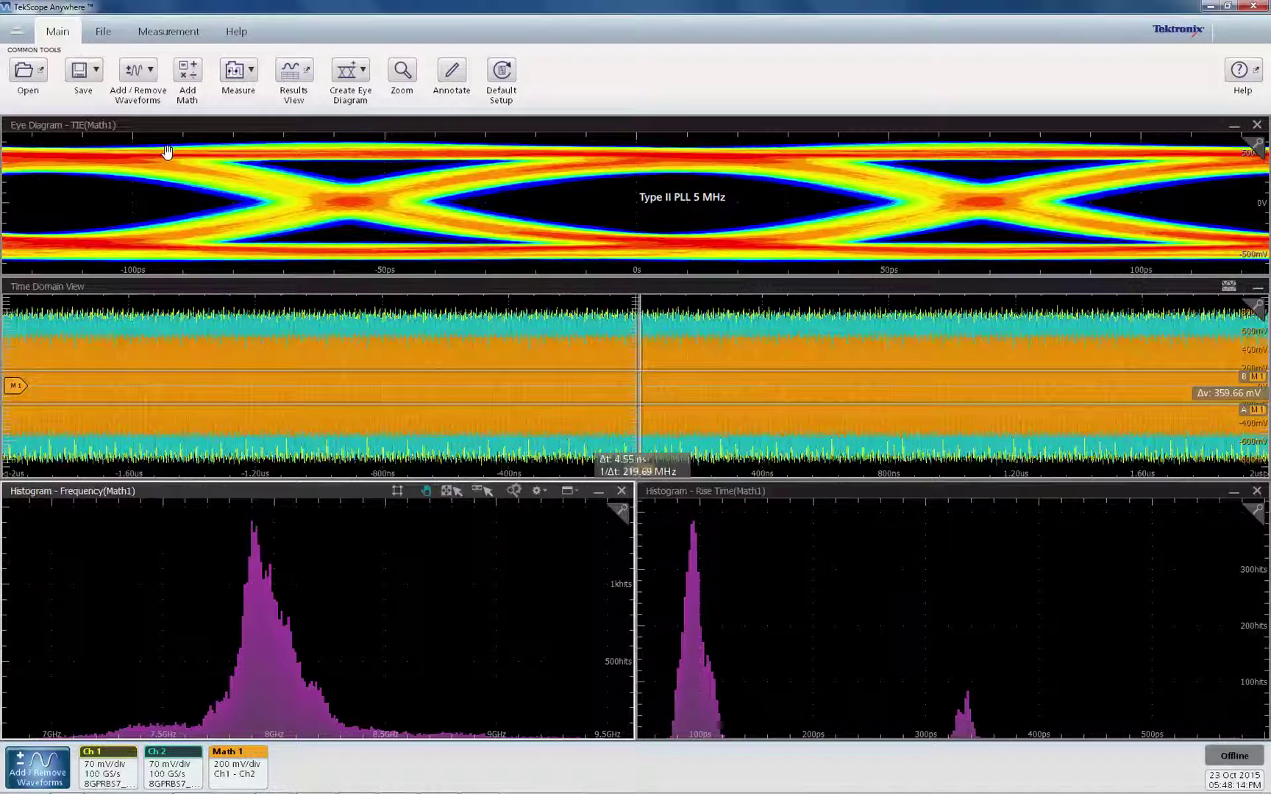
Step: Save a PDF test report commented 'Type II works' to C:\Temp
{"action": "left_click", "coordinate": [82, 74]}
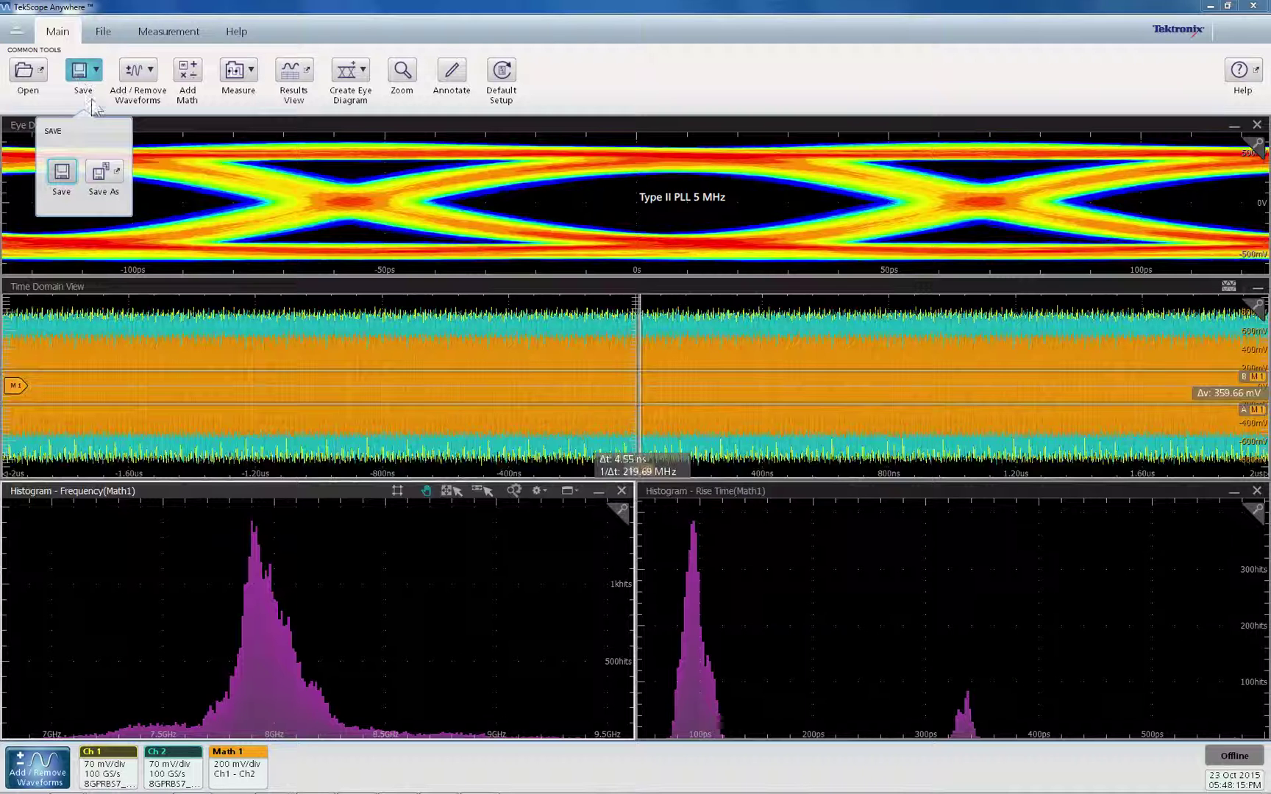
{"action": "left_click", "coordinate": [113, 180]}
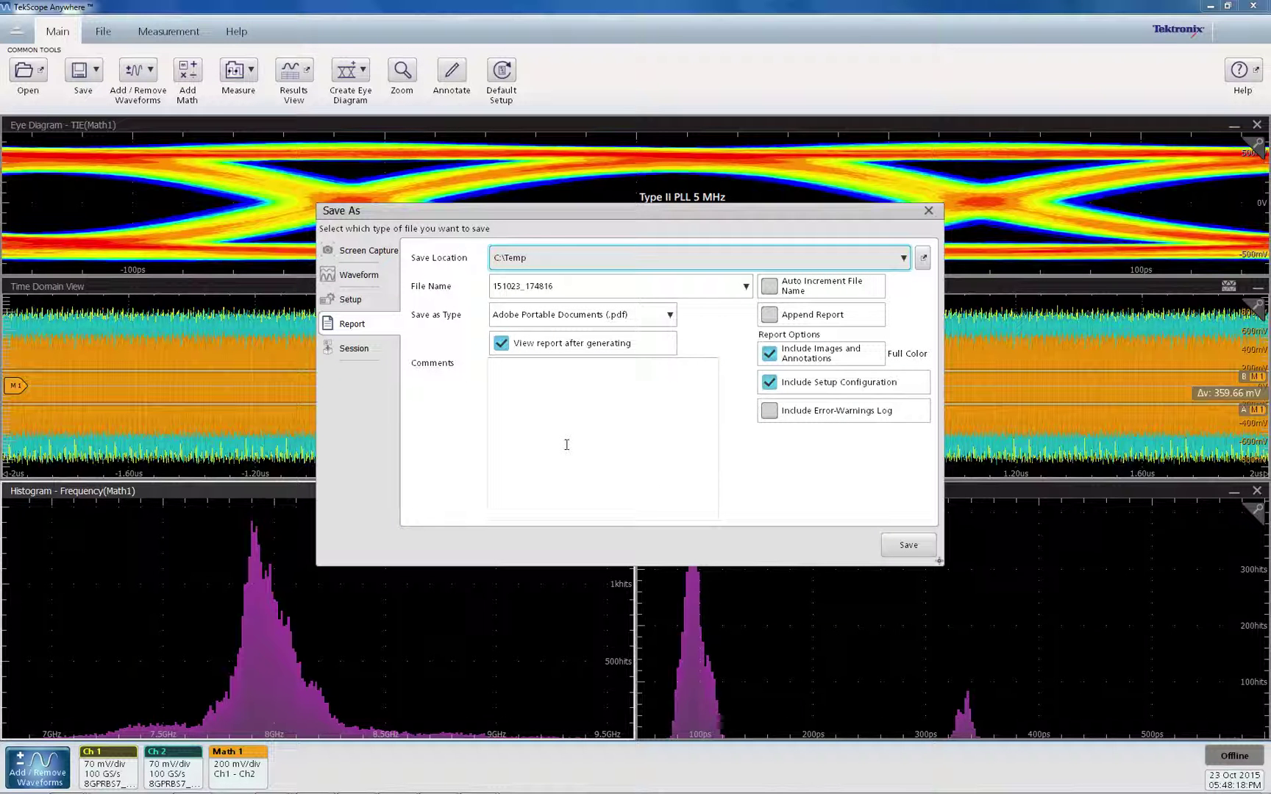
{"action": "left_click", "coordinate": [556, 400]}
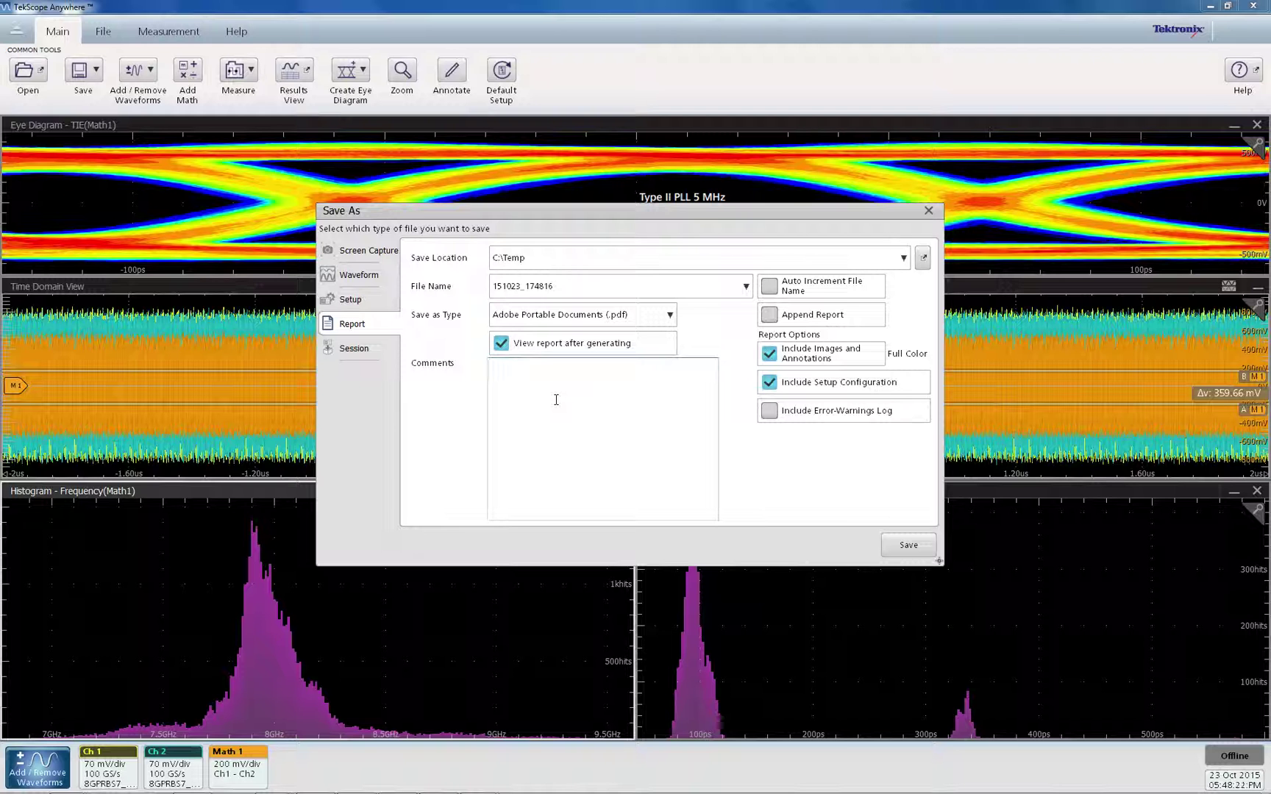
{"action": "type", "text": "Type"}
{"action": "key", "text": "BackSpace"}
{"action": "key", "text": "BackSpace"}
{"action": "key", "text": "BackSpace"}
{"action": "type", "text": "rks"}
{"action": "left_click", "coordinate": [907, 548]}
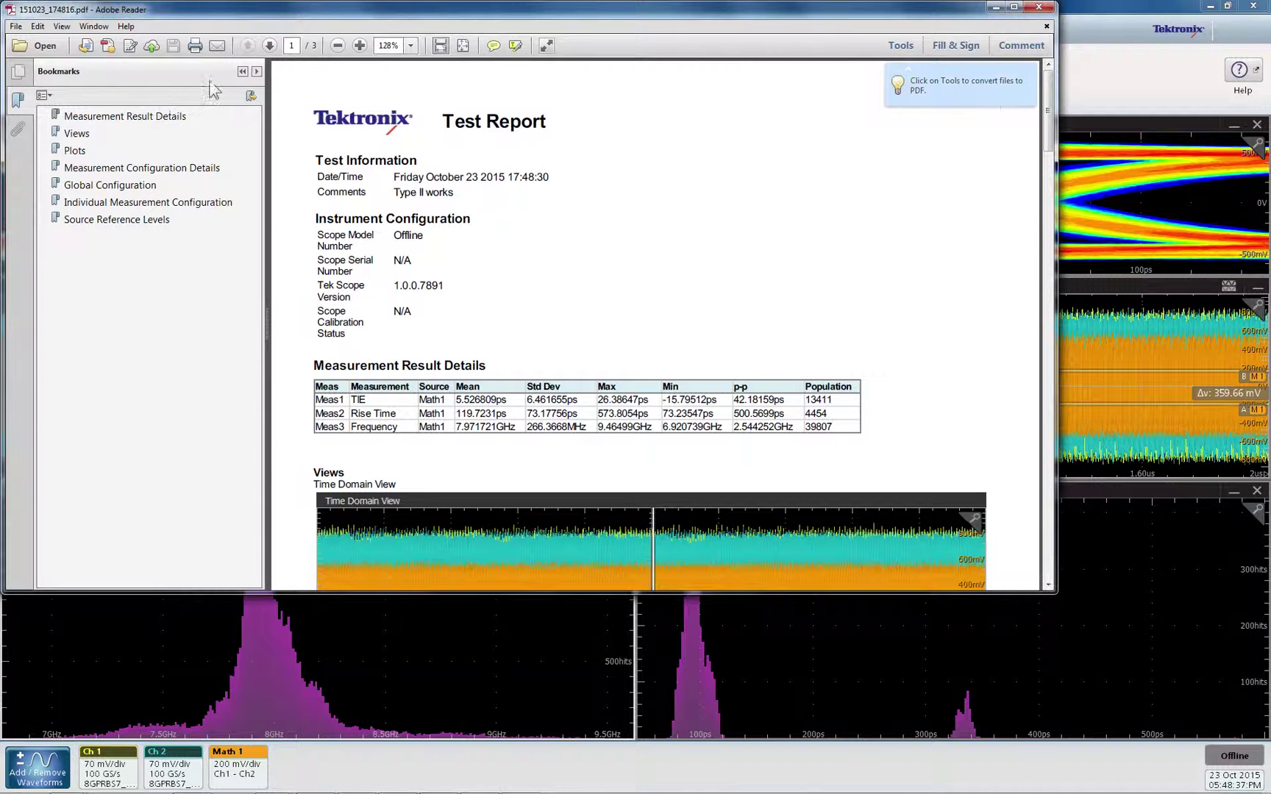
Step: Hide the Bookmarks pane and scroll through the report's plots and configuration tables
{"action": "left_click", "coordinate": [241, 72]}
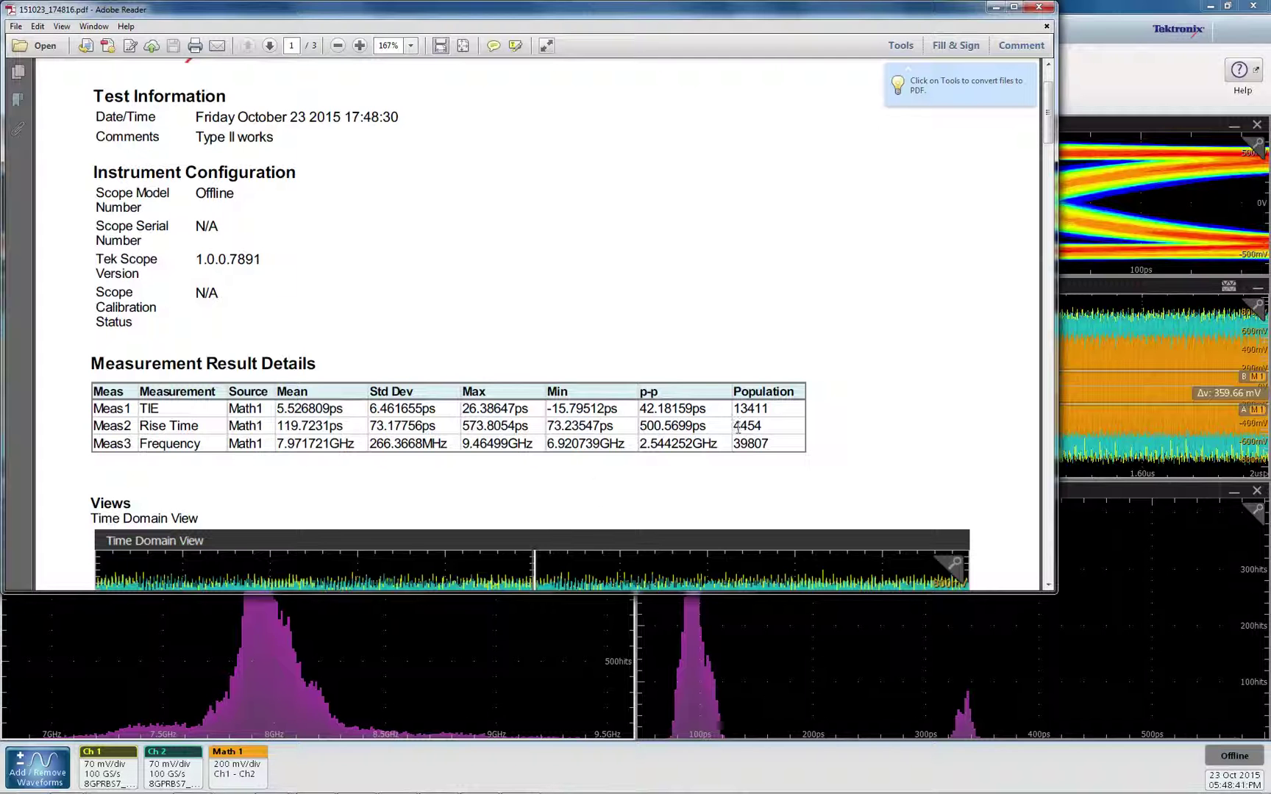
{"action": "scroll", "coordinate": [722, 296], "scroll_direction": "down", "scroll_amount": 3}
{"action": "scroll", "coordinate": [722, 297], "scroll_direction": "down", "scroll_amount": 20}
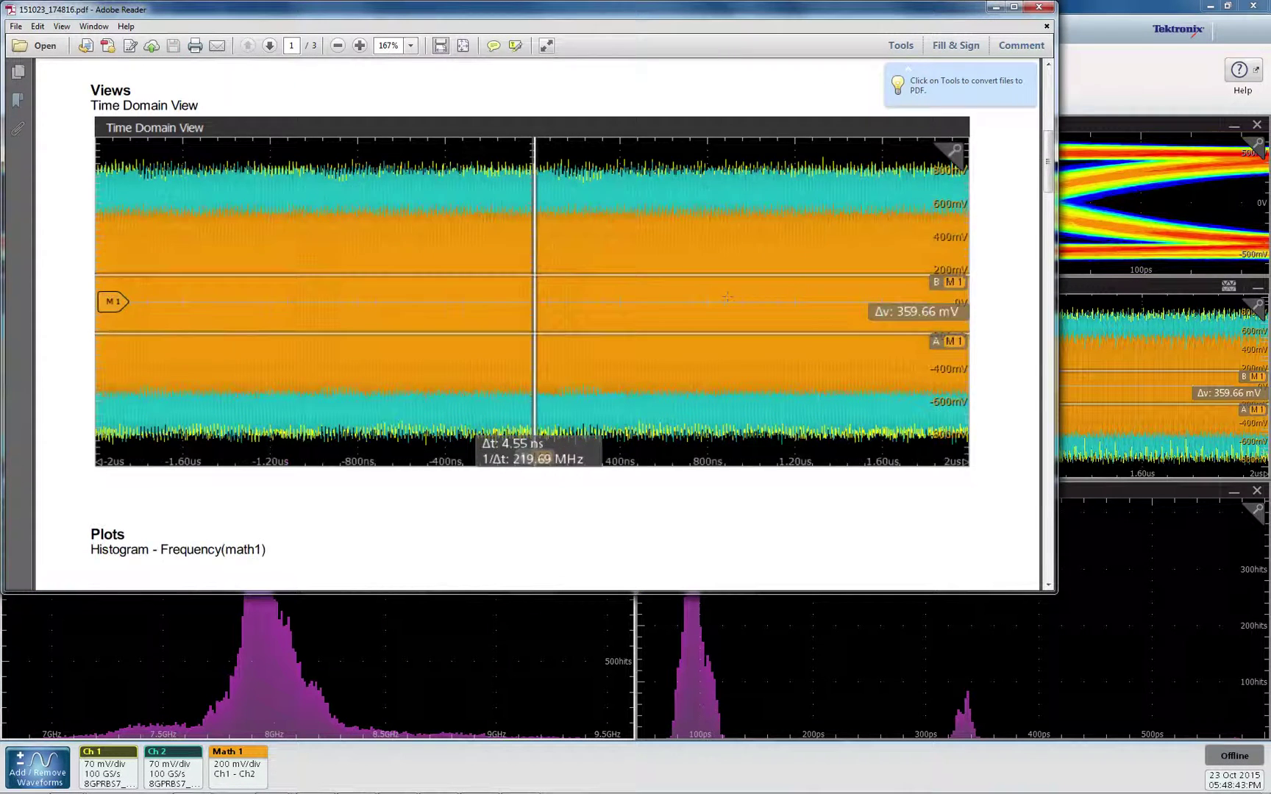
{"action": "scroll", "coordinate": [729, 301], "scroll_direction": "down", "scroll_amount": 20}
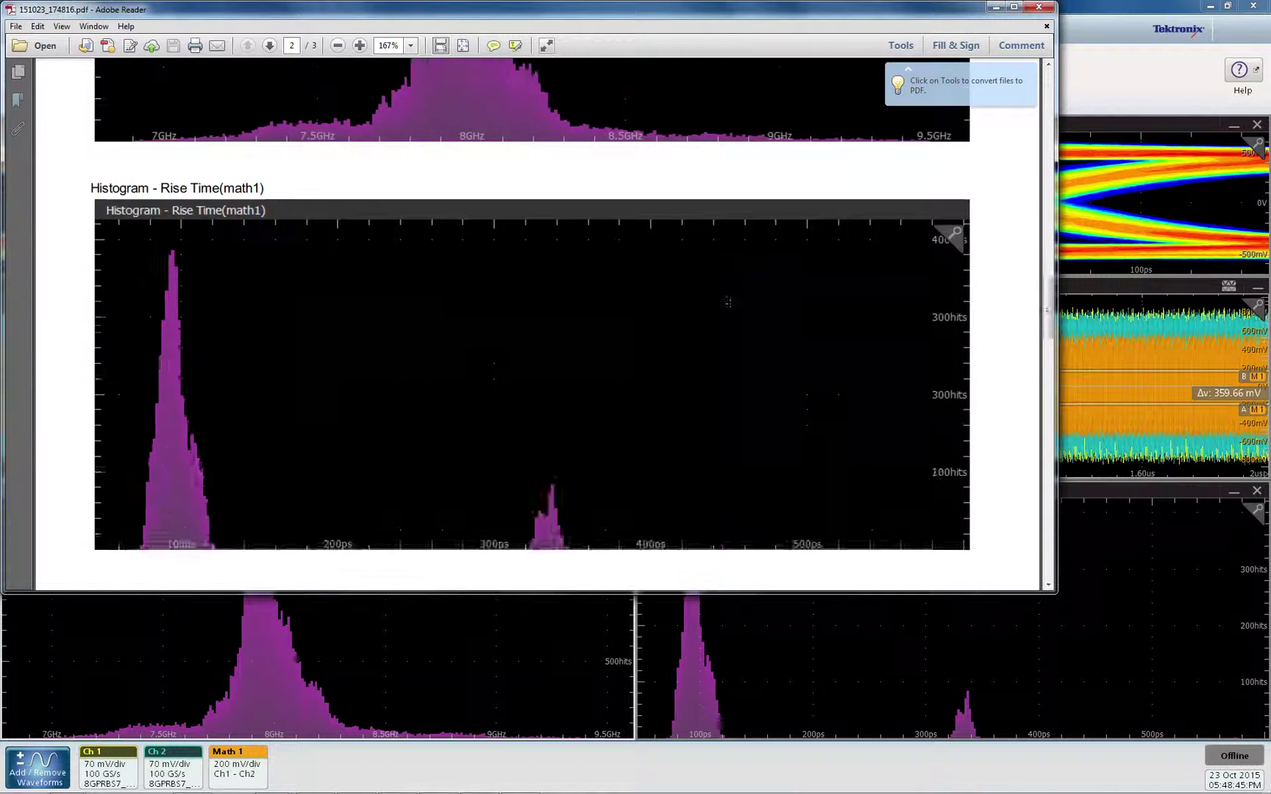
{"action": "scroll", "coordinate": [602, 365], "scroll_direction": "down", "scroll_amount": 18}
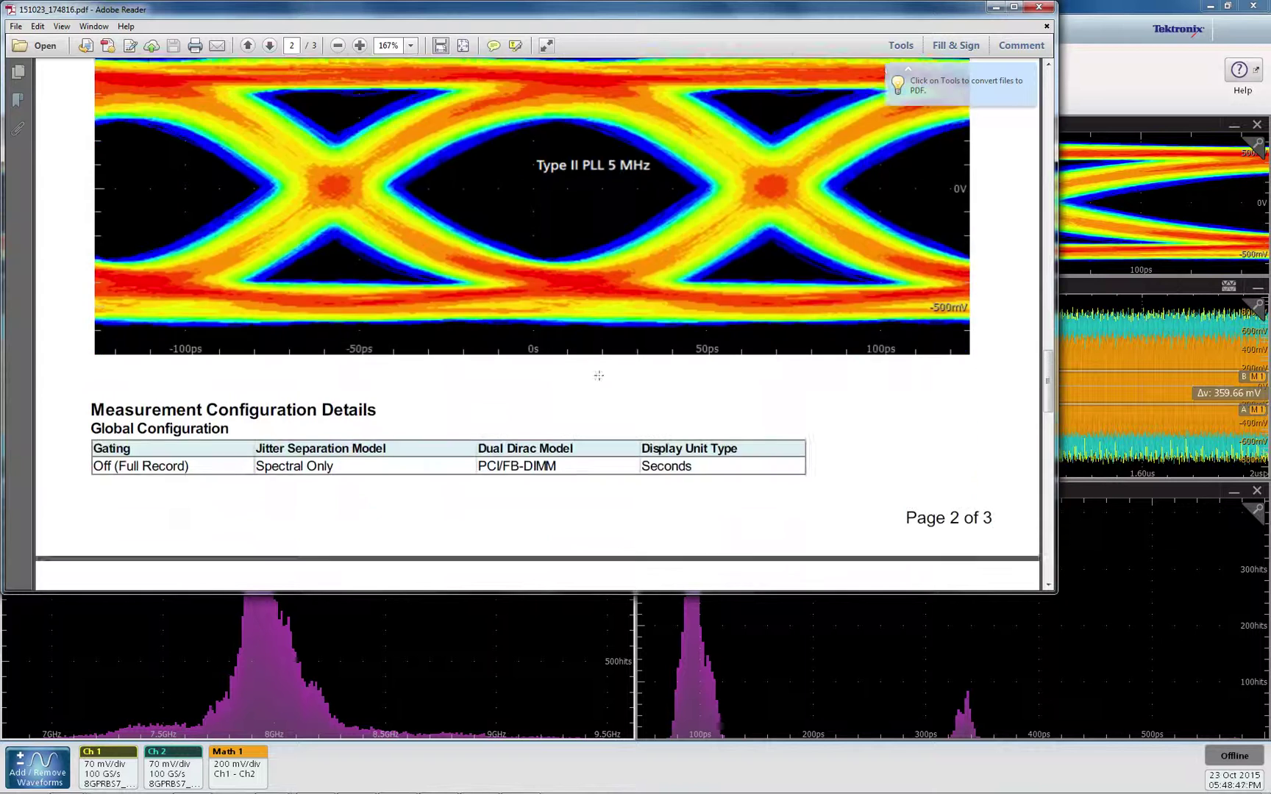
Step: Back in TekScope, place eye-diagram cursors from -30.45 ps to 43.47 ps (Δx 73.93 ps)
{"action": "left_click", "coordinate": [1166, 495]}
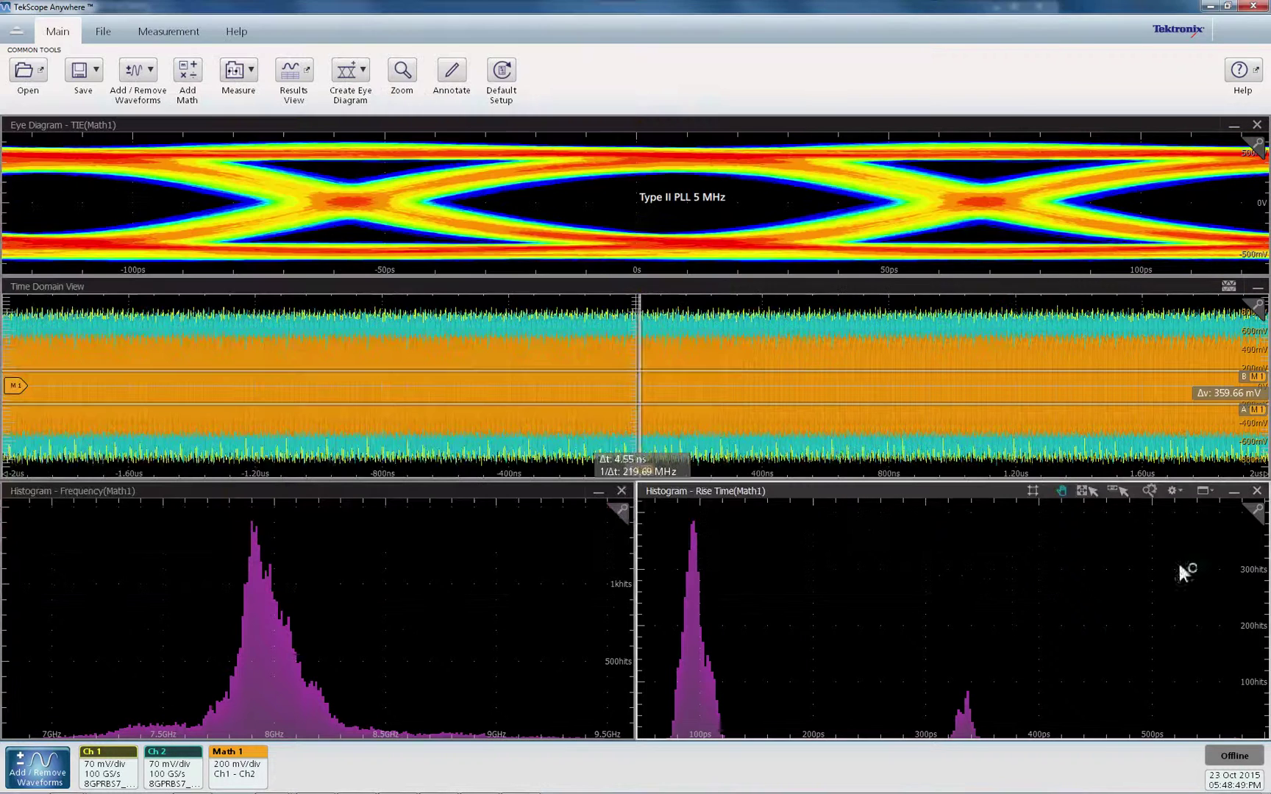
{"action": "left_click", "coordinate": [700, 204]}
{"action": "left_click", "coordinate": [722, 149]}
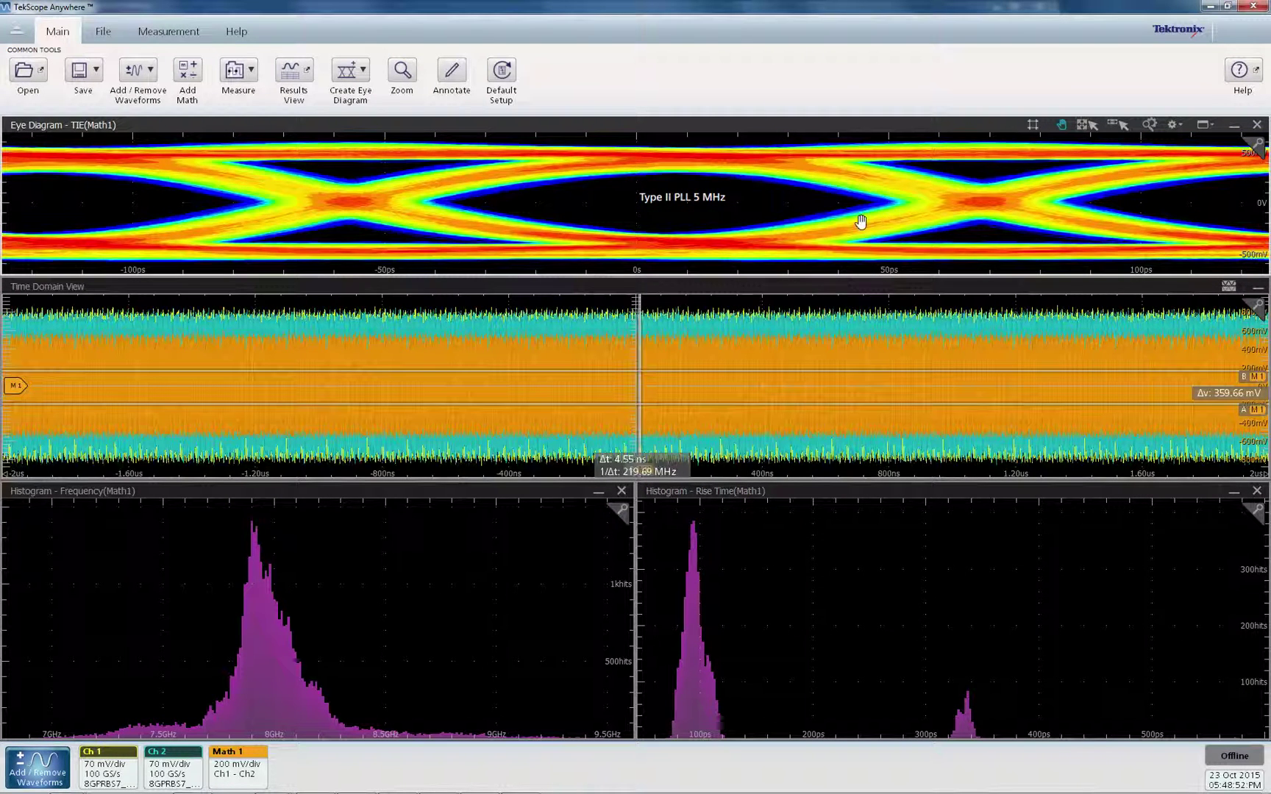
{"action": "left_click", "coordinate": [1035, 123]}
{"action": "left_click_drag", "start_coordinate": [1024, 266], "coordinate": [855, 268]}
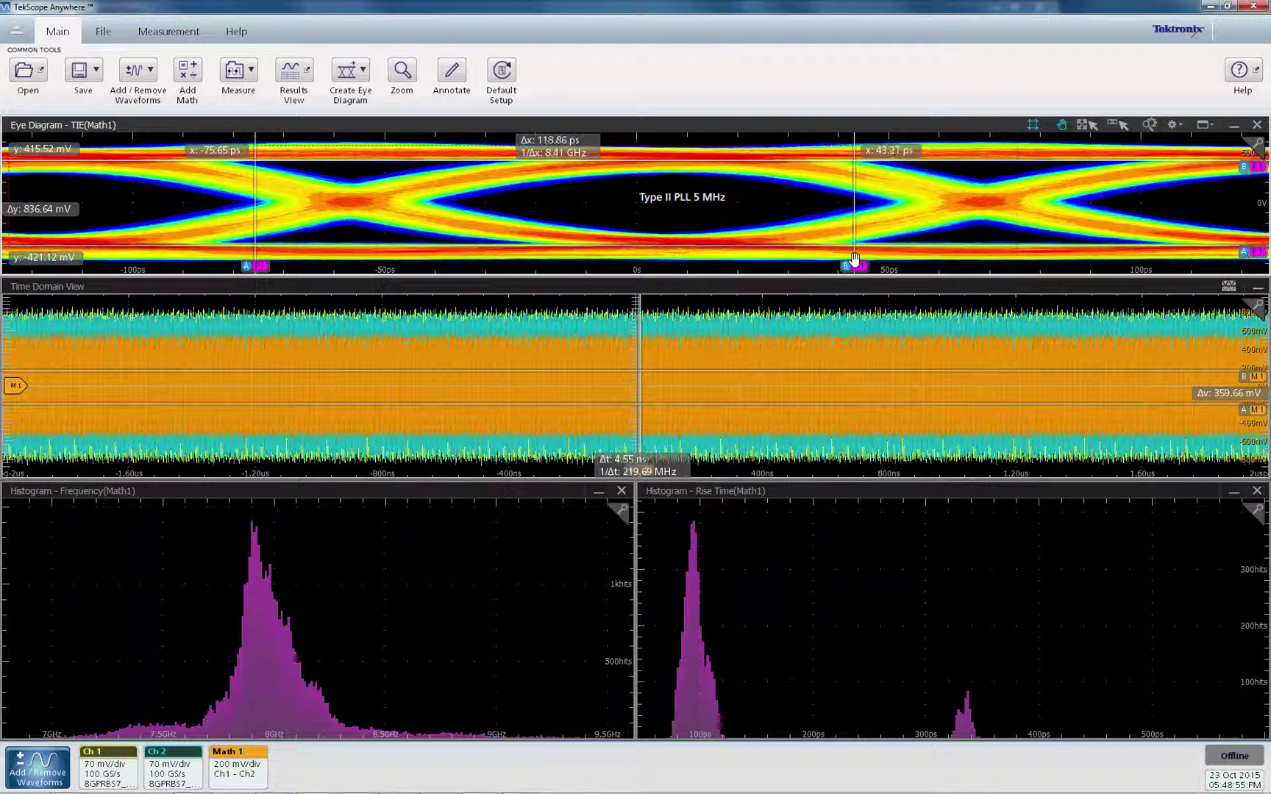
{"action": "left_click_drag", "start_coordinate": [269, 271], "coordinate": [479, 263]}
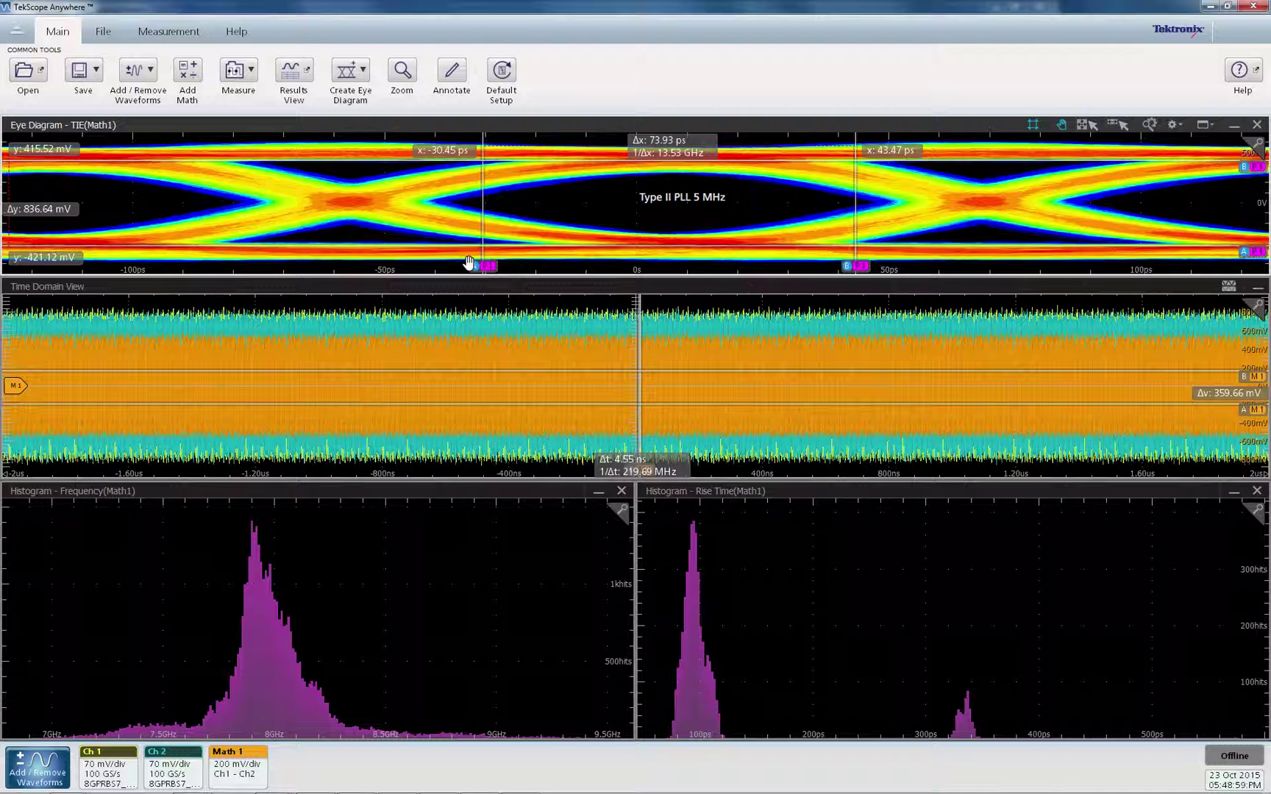
Step: Reset to Default Setup and browse the Open dialog to the Measuremets folder
{"action": "left_click", "coordinate": [490, 82]}
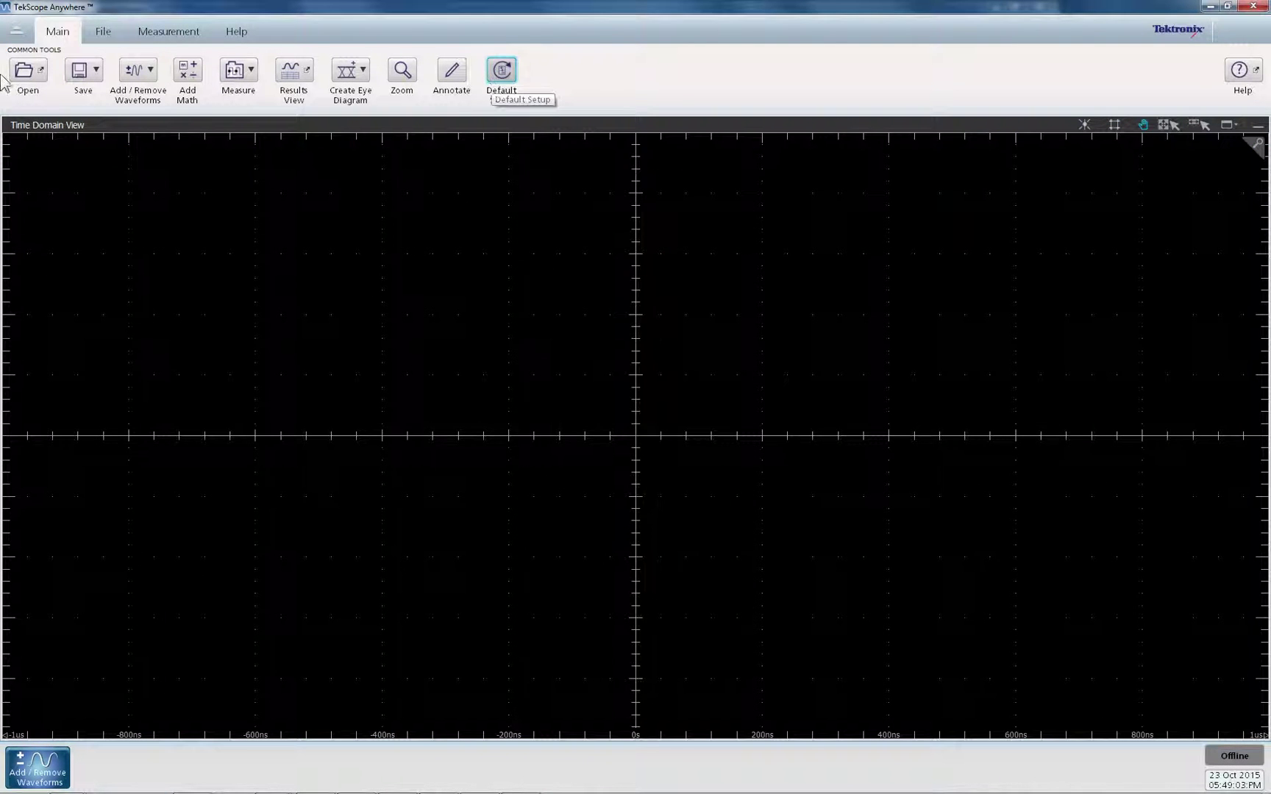
{"action": "left_click", "coordinate": [23, 72]}
{"action": "left_click", "coordinate": [655, 217]}
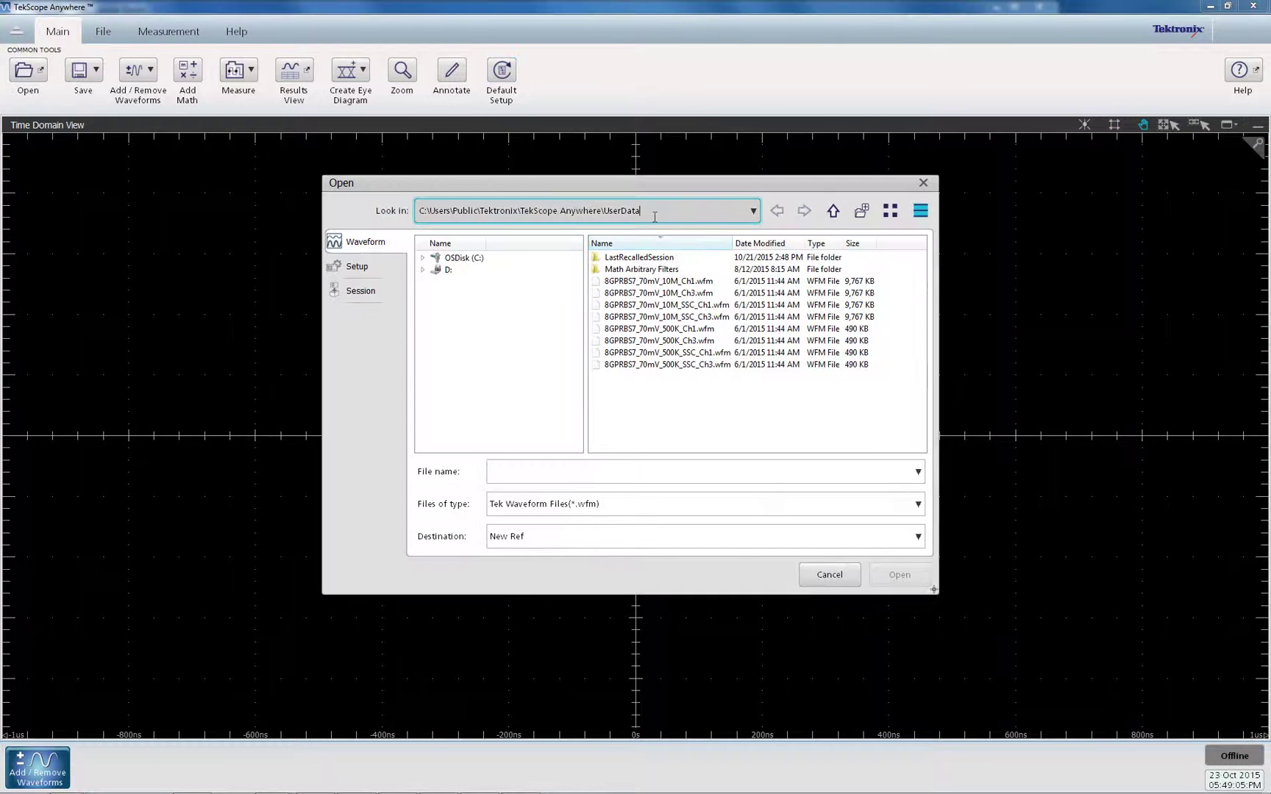
{"action": "left_click", "coordinate": [752, 212]}
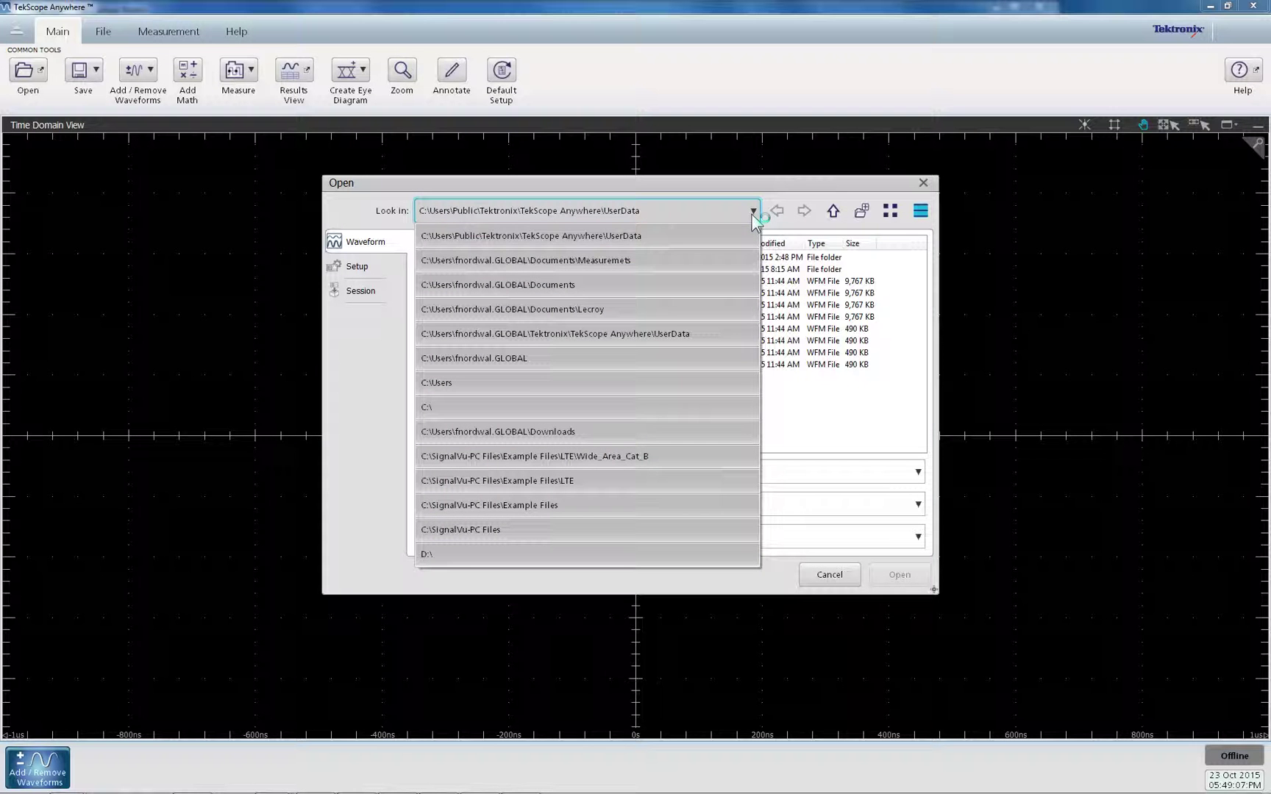
{"action": "left_click", "coordinate": [676, 261]}
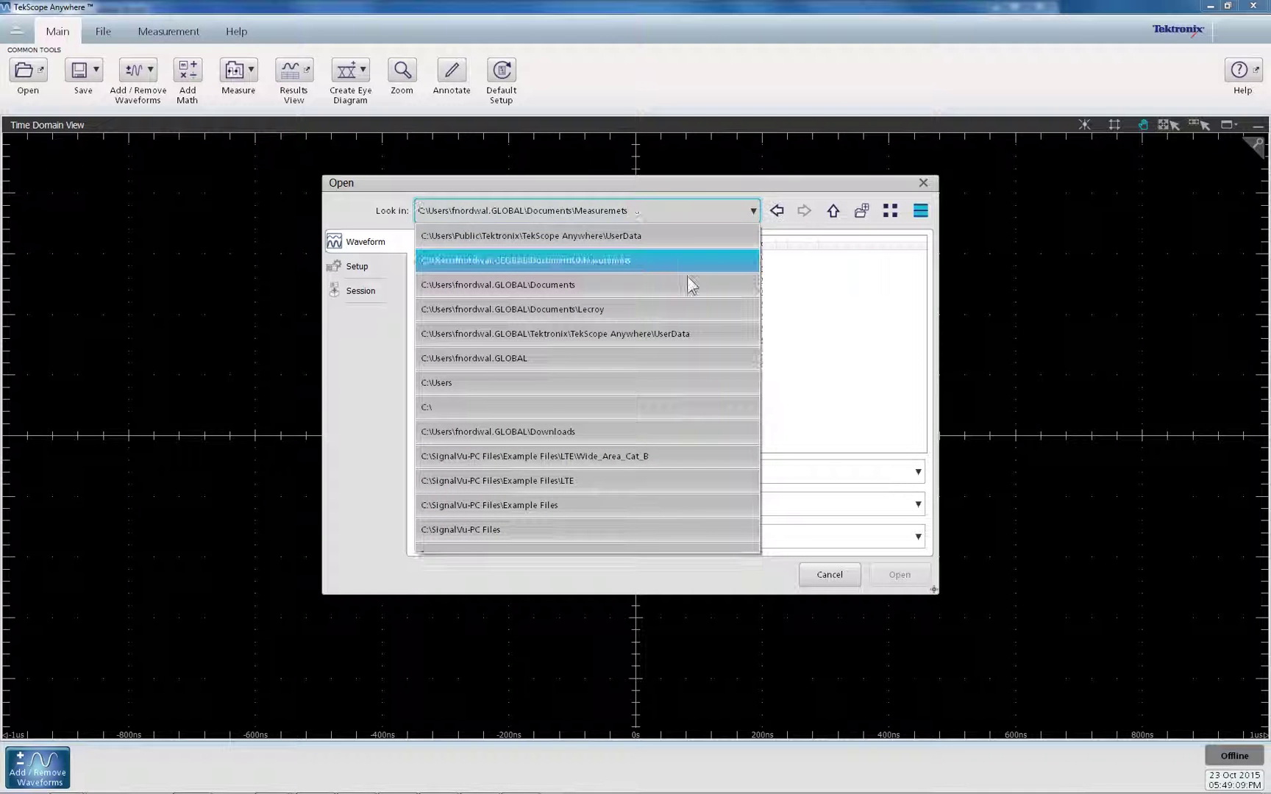
Step: Filter the Open dialog to *.isf files and set the destination to Ch1
{"action": "left_click", "coordinate": [651, 507]}
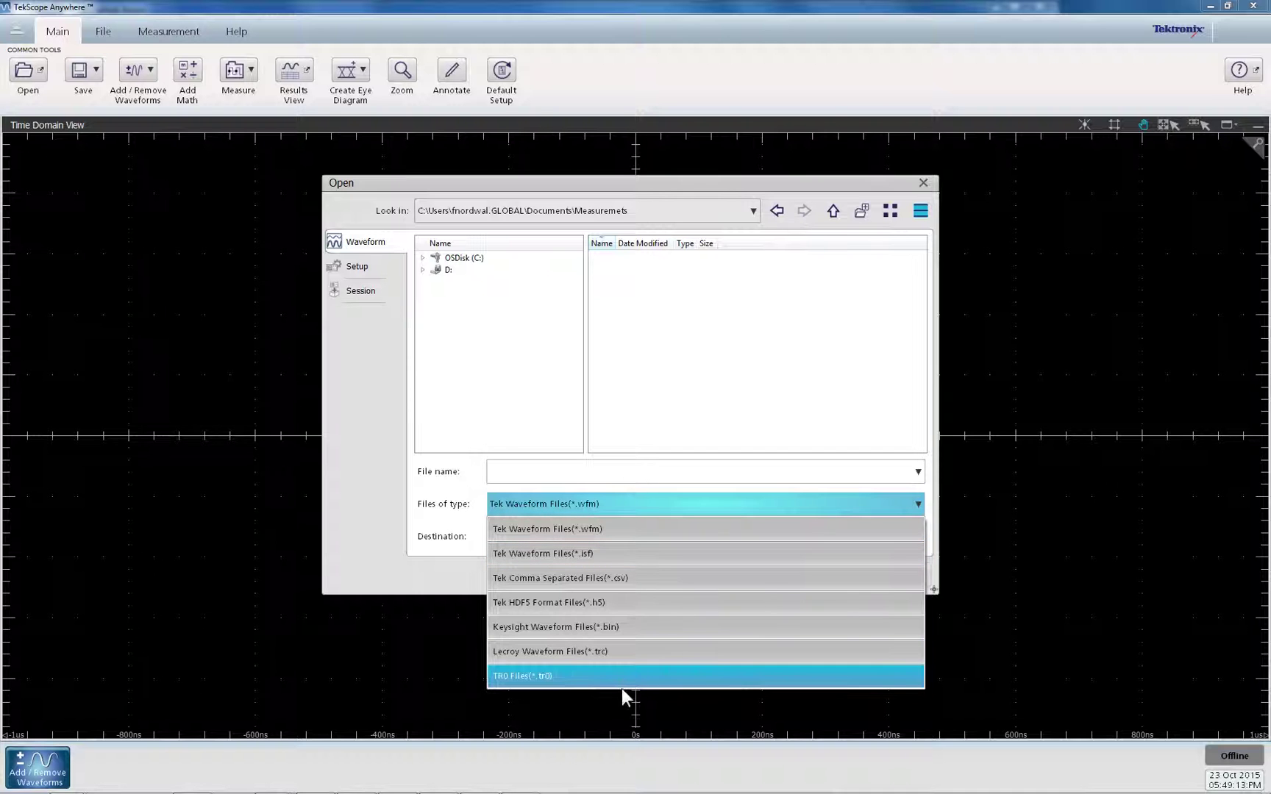
{"action": "left_click", "coordinate": [667, 559]}
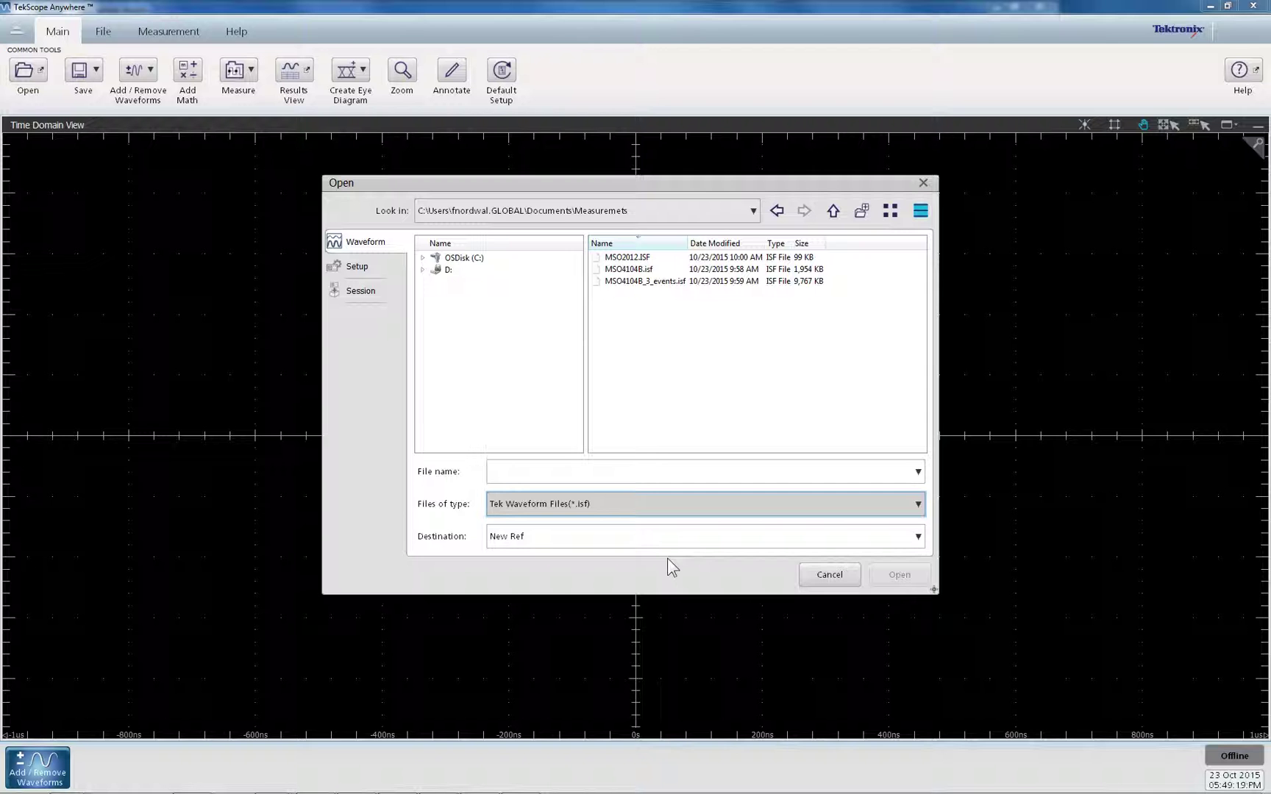
{"action": "left_click", "coordinate": [784, 540]}
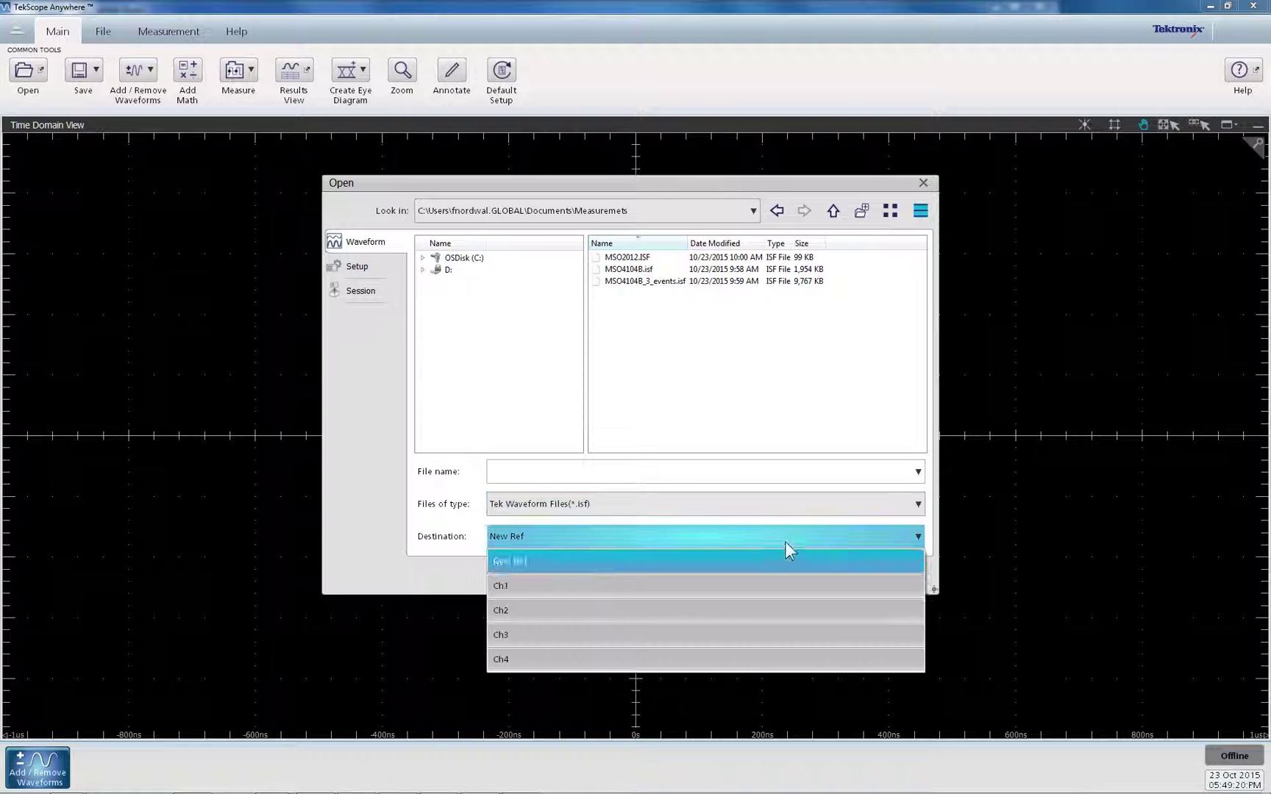
{"action": "left_click", "coordinate": [599, 590]}
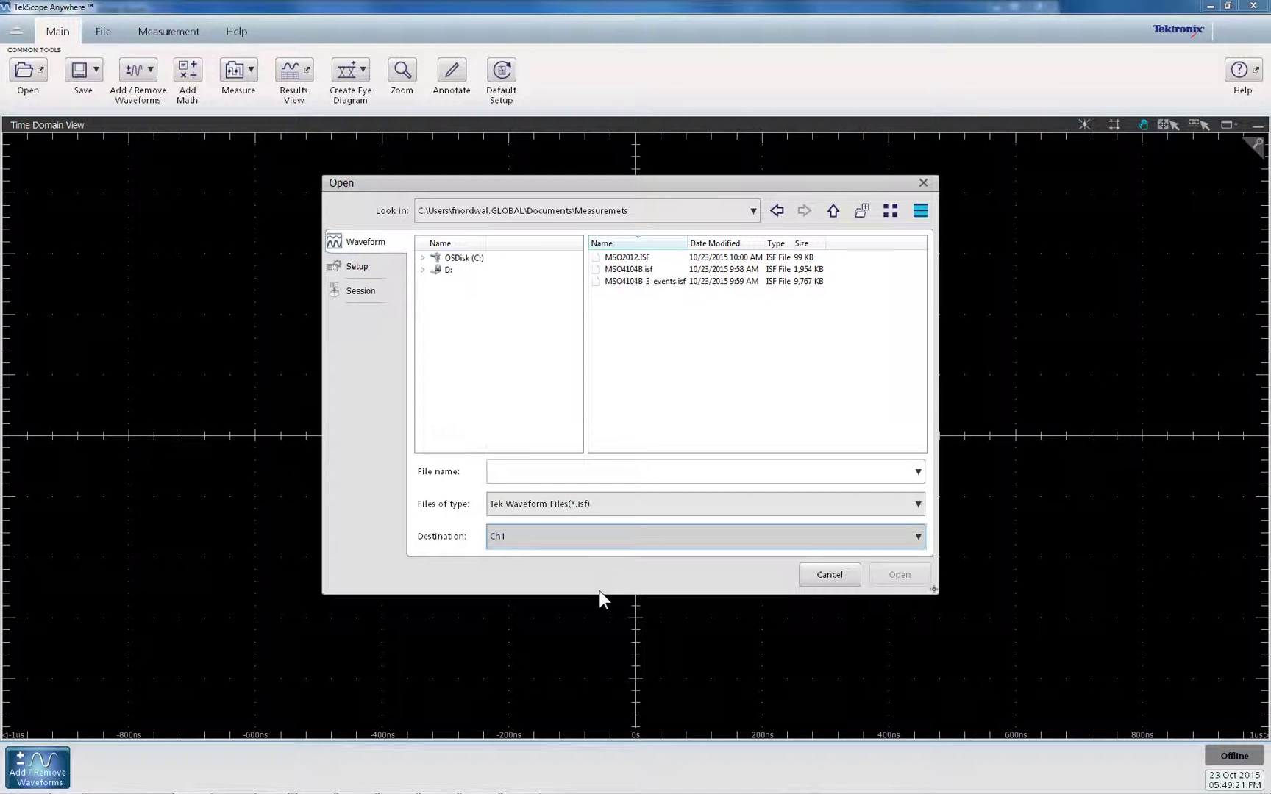
Step: Load MSO2012.ISF into Ch1, labelled MSO2000, at 900 mV/div
{"action": "double_click", "coordinate": [634, 261]}
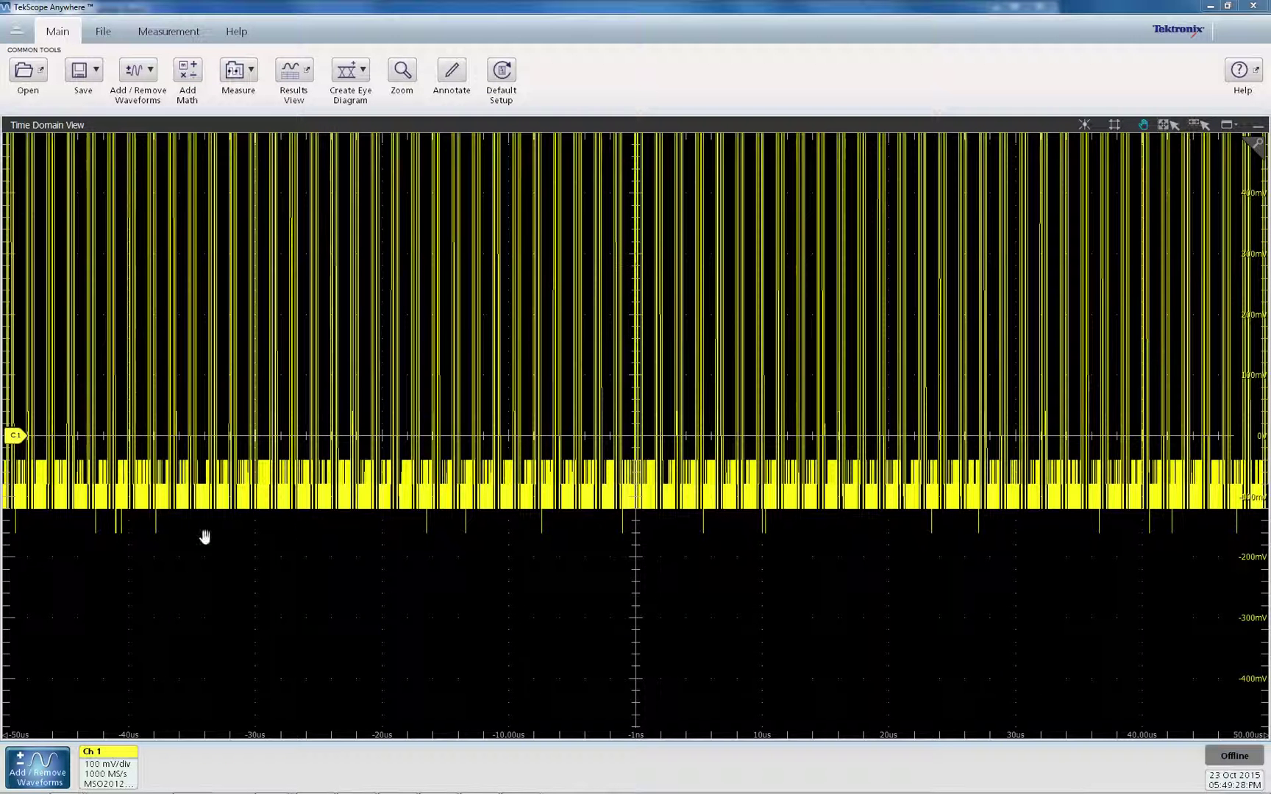
{"action": "right_click", "coordinate": [92, 761]}
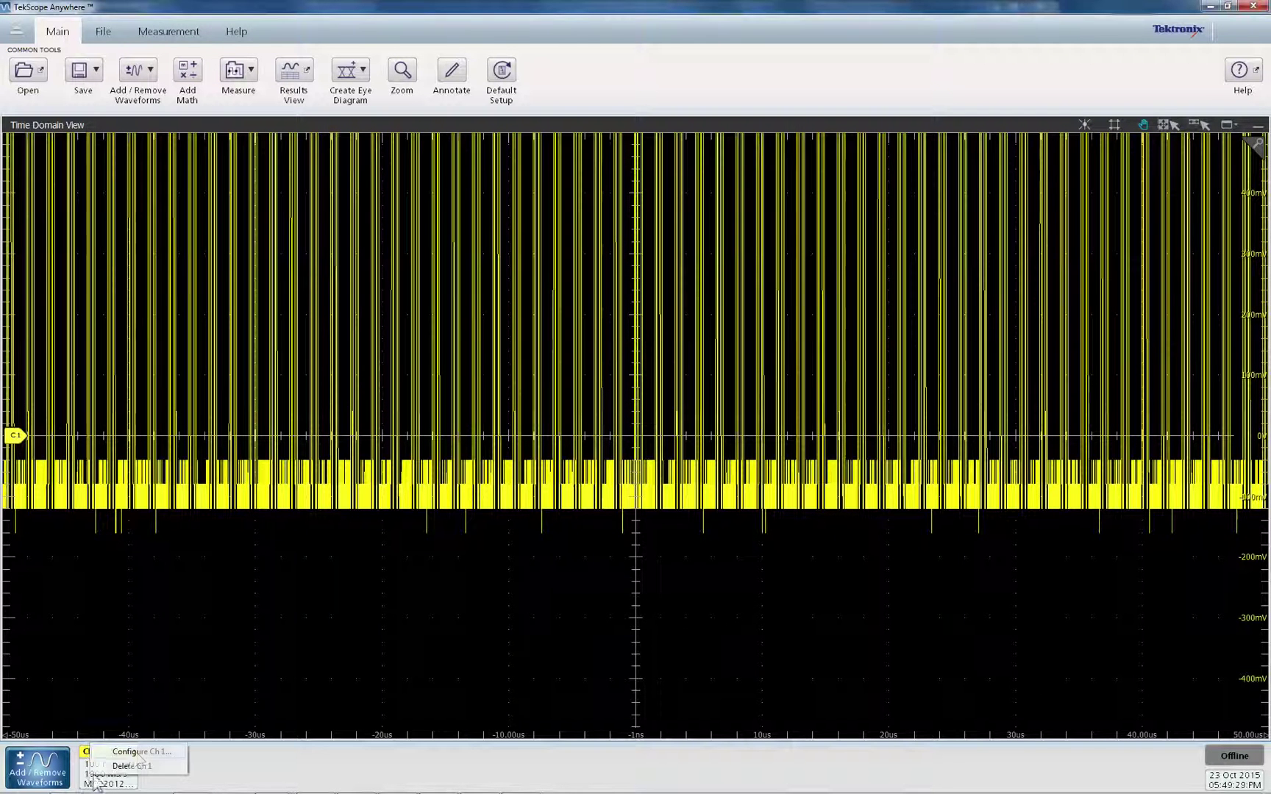
{"action": "left_click", "coordinate": [140, 752]}
{"action": "left_click", "coordinate": [69, 568]}
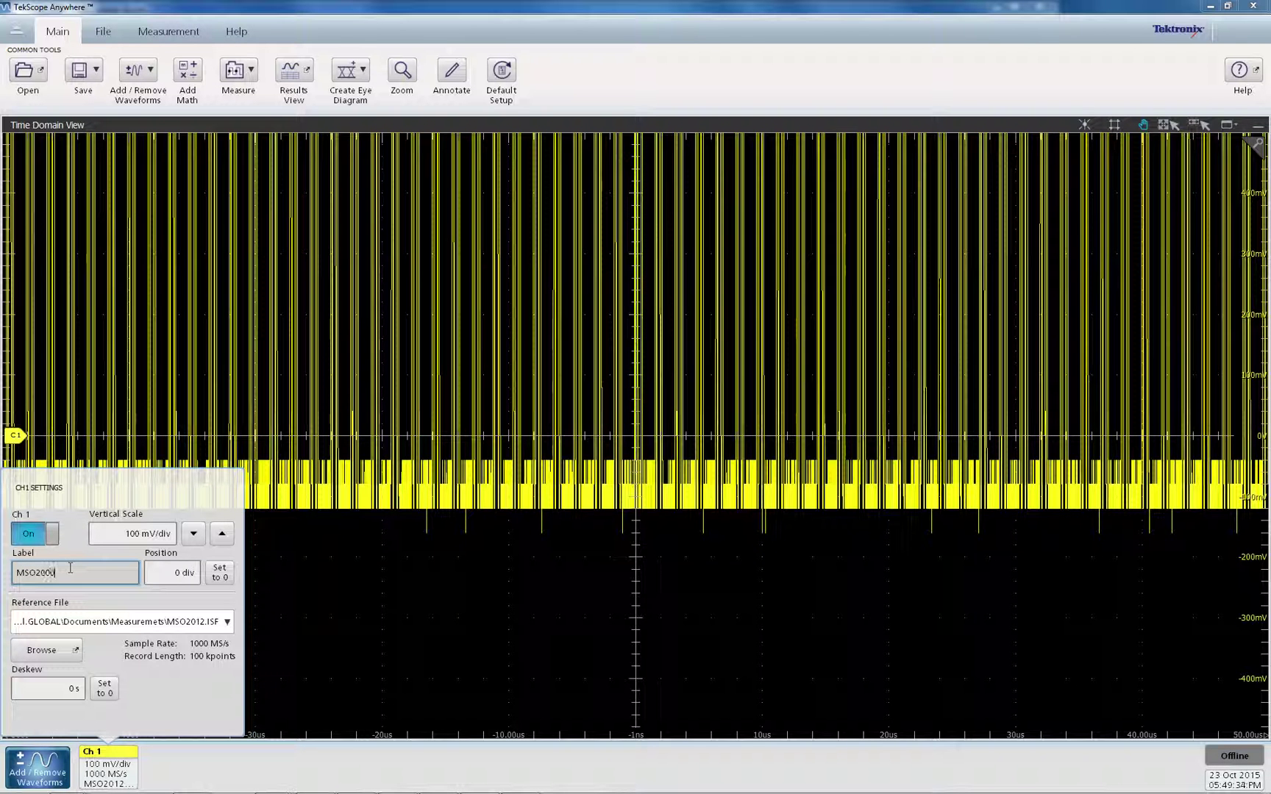
{"action": "left_click", "coordinate": [222, 535]}
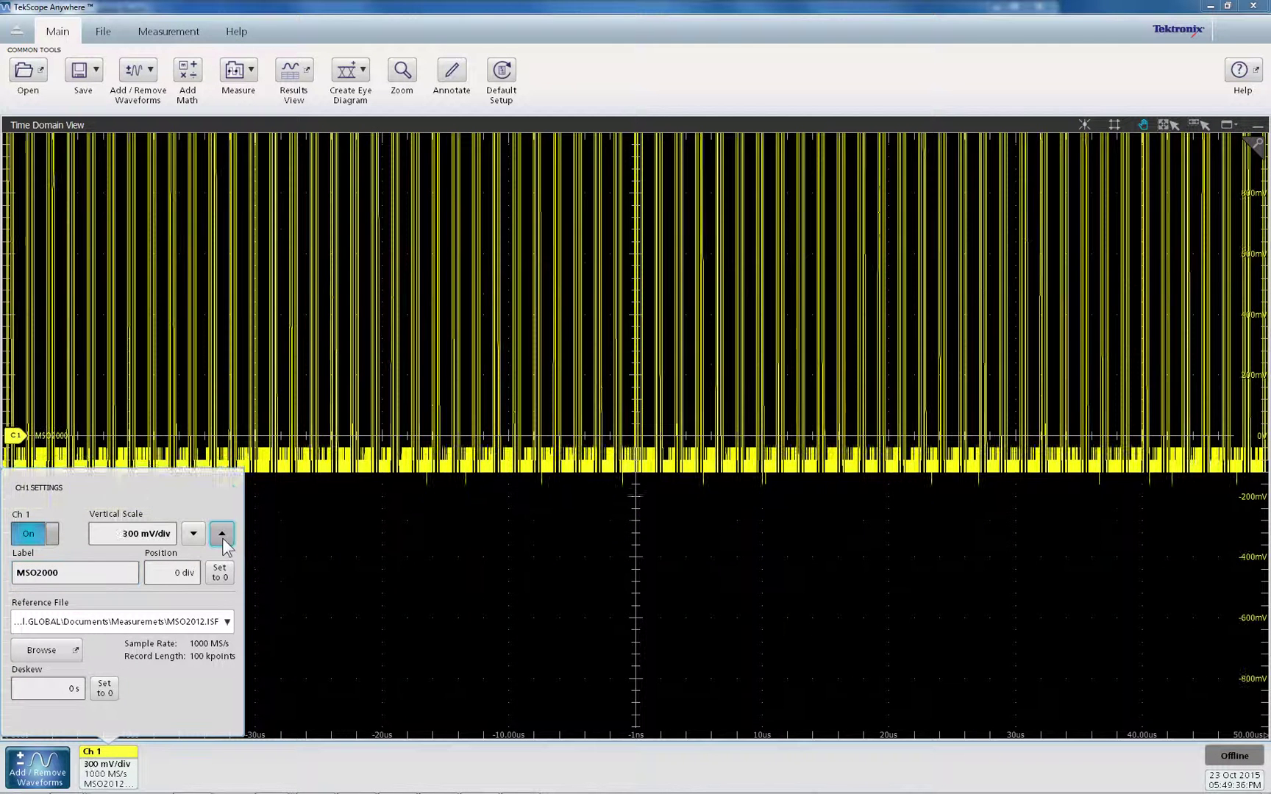
{"action": "left_click", "coordinate": [222, 534]}
{"action": "left_click", "coordinate": [222, 534]}
{"action": "left_click", "coordinate": [440, 579]}
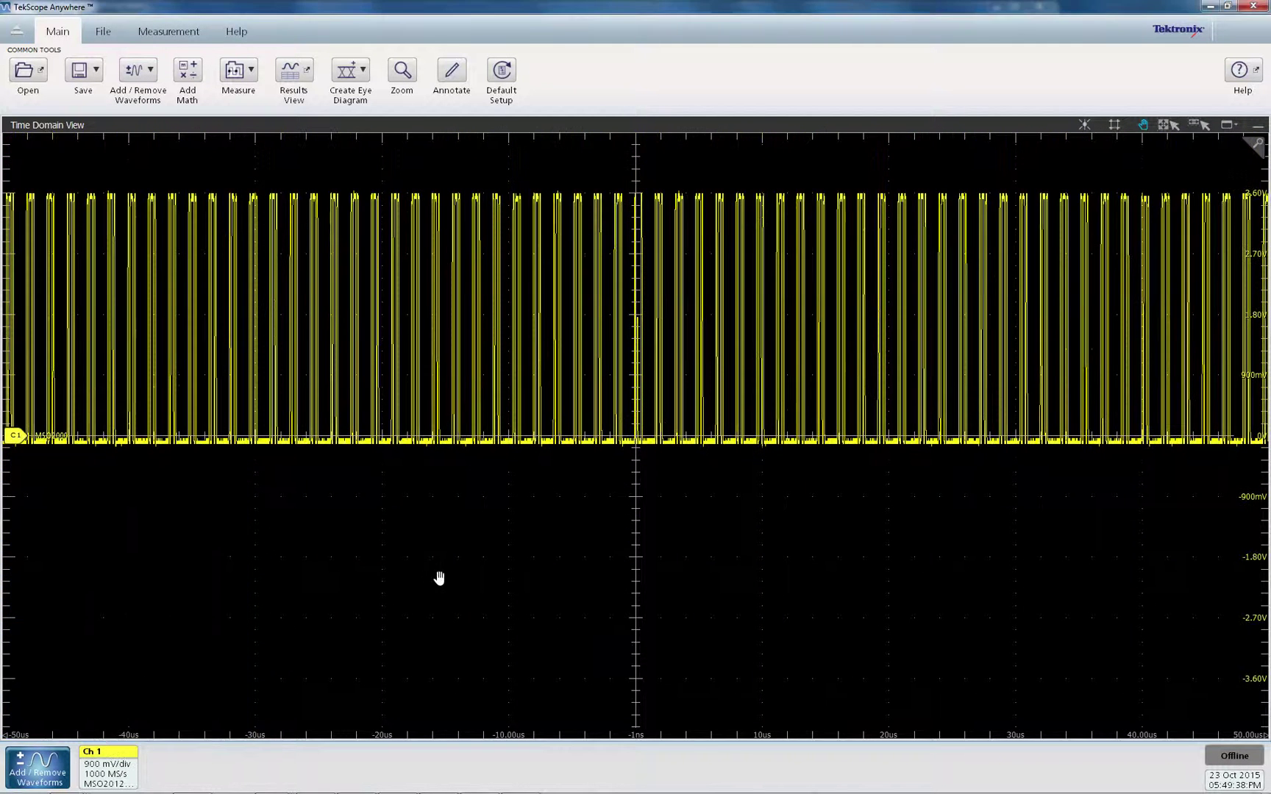
Step: Make the MSO2000 label font 48 dark green and move it up over the trace
{"action": "left_click", "coordinate": [57, 434]}
{"action": "left_click", "coordinate": [172, 432]}
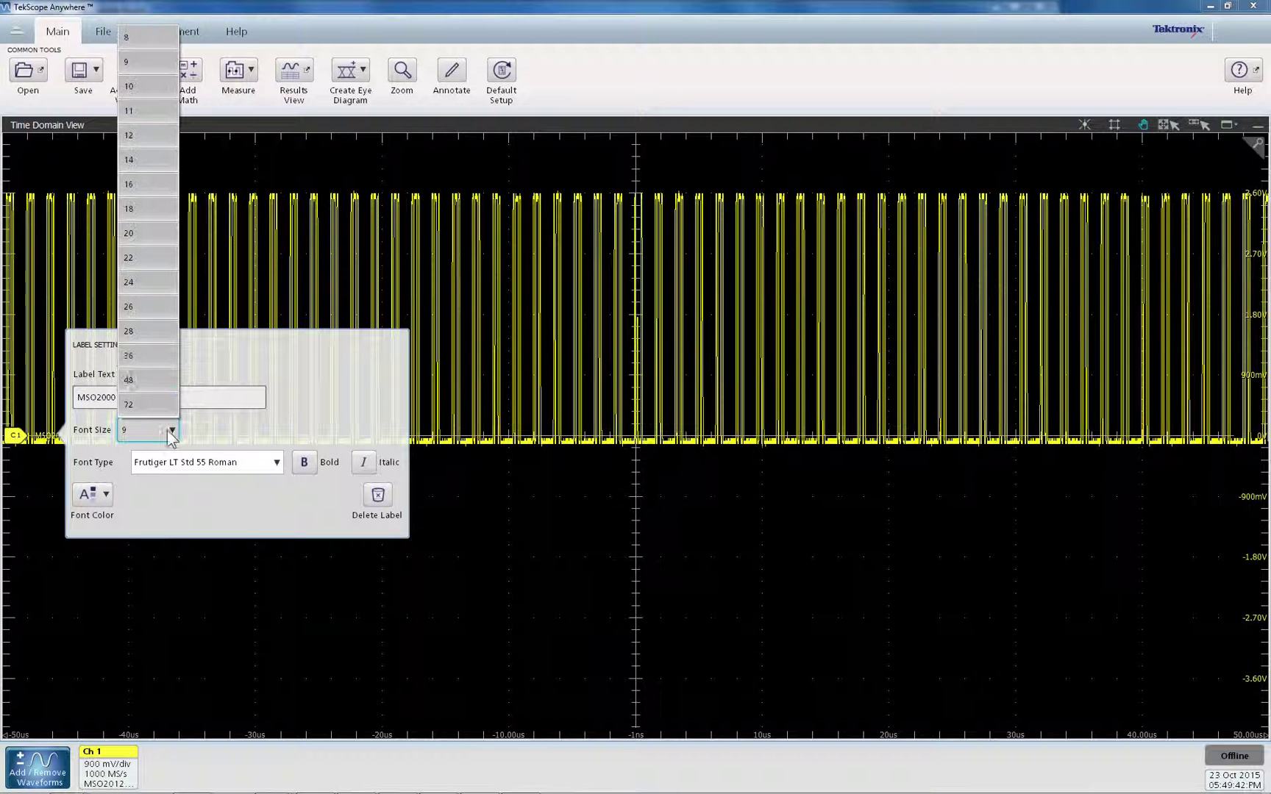
{"action": "left_click", "coordinate": [149, 381]}
{"action": "left_click", "coordinate": [108, 495]}
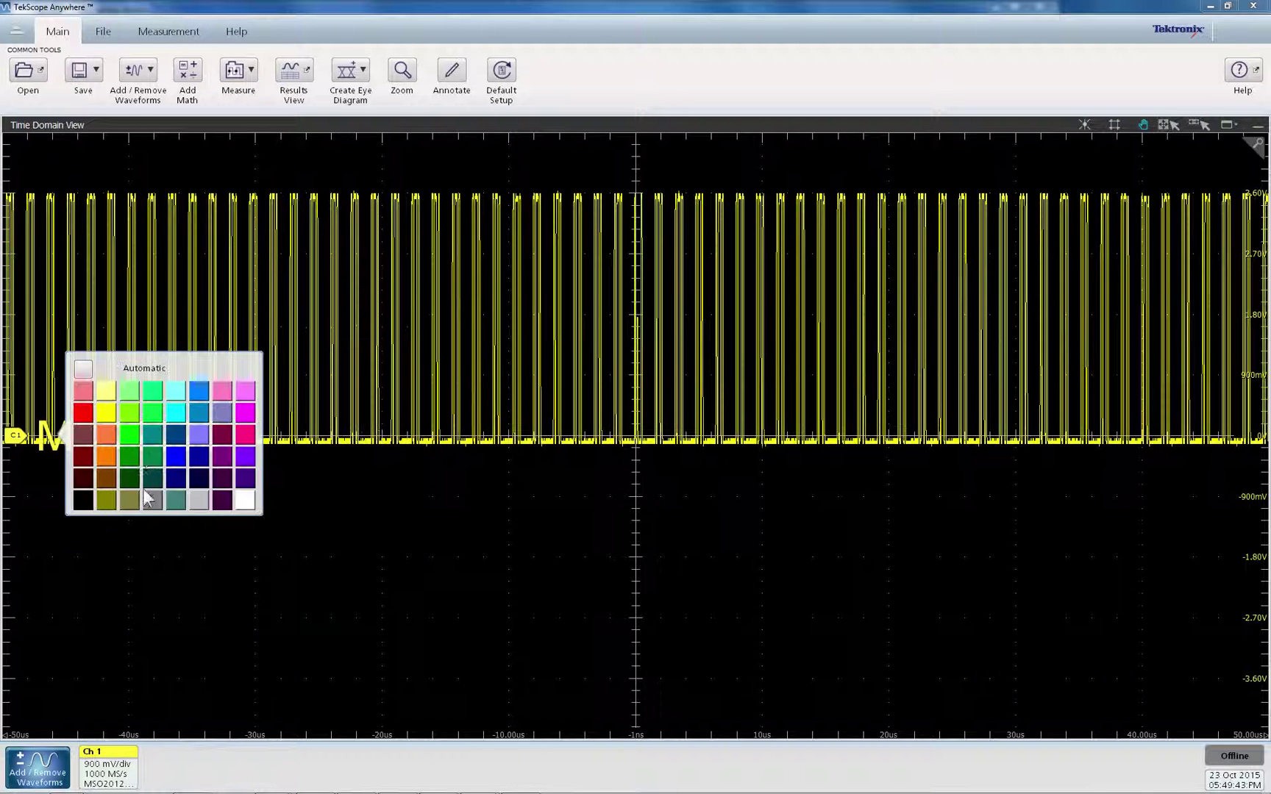
{"action": "left_click", "coordinate": [148, 451]}
{"action": "left_click_drag", "start_coordinate": [50, 437], "coordinate": [54, 324]}
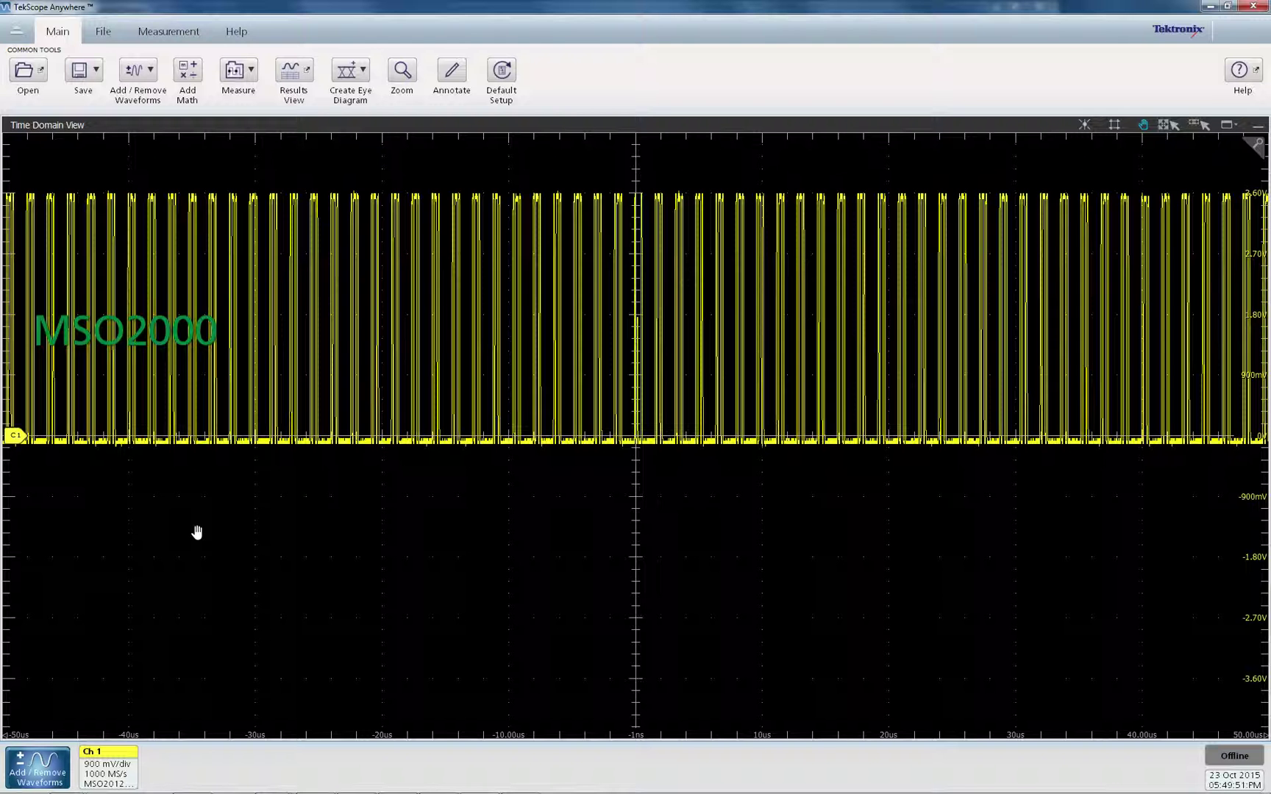
Step: Create an eye diagram from source Ch1 MSO2000
{"action": "left_click", "coordinate": [349, 71]}
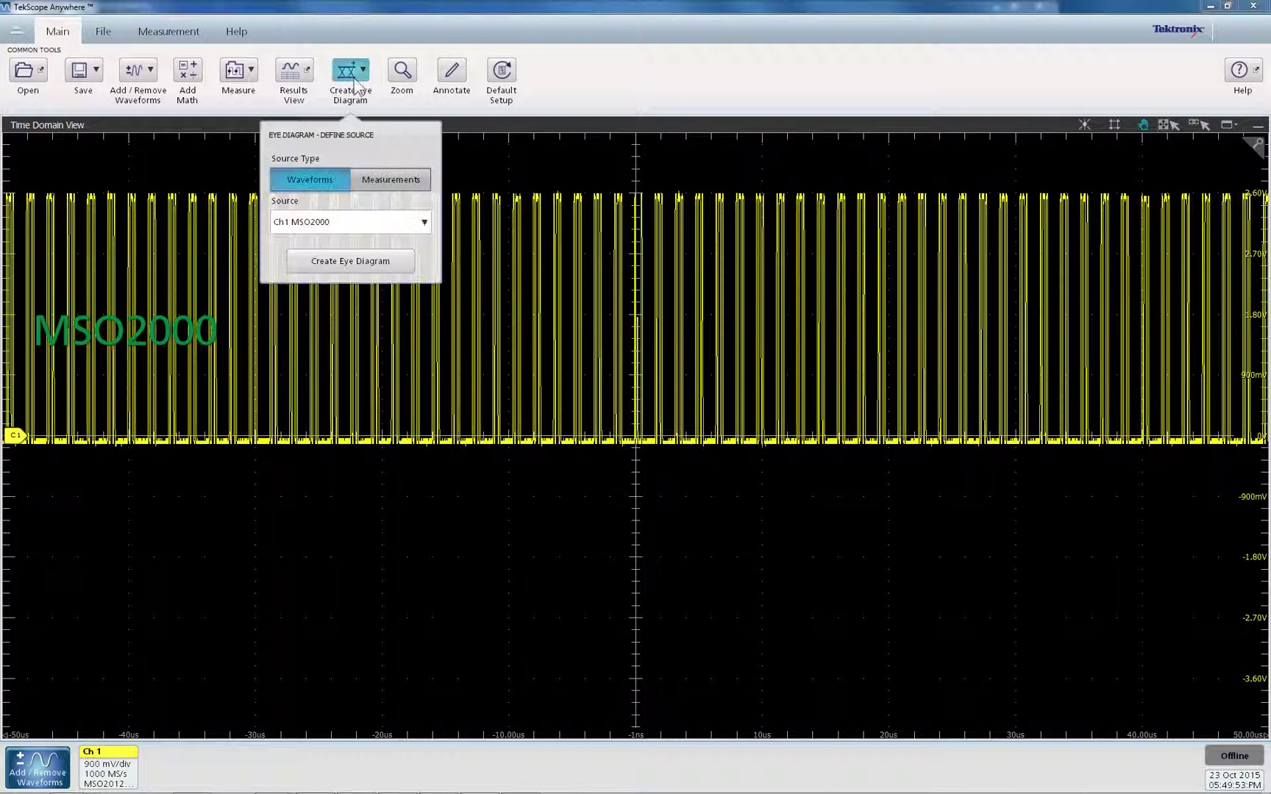
{"action": "left_click", "coordinate": [338, 262]}
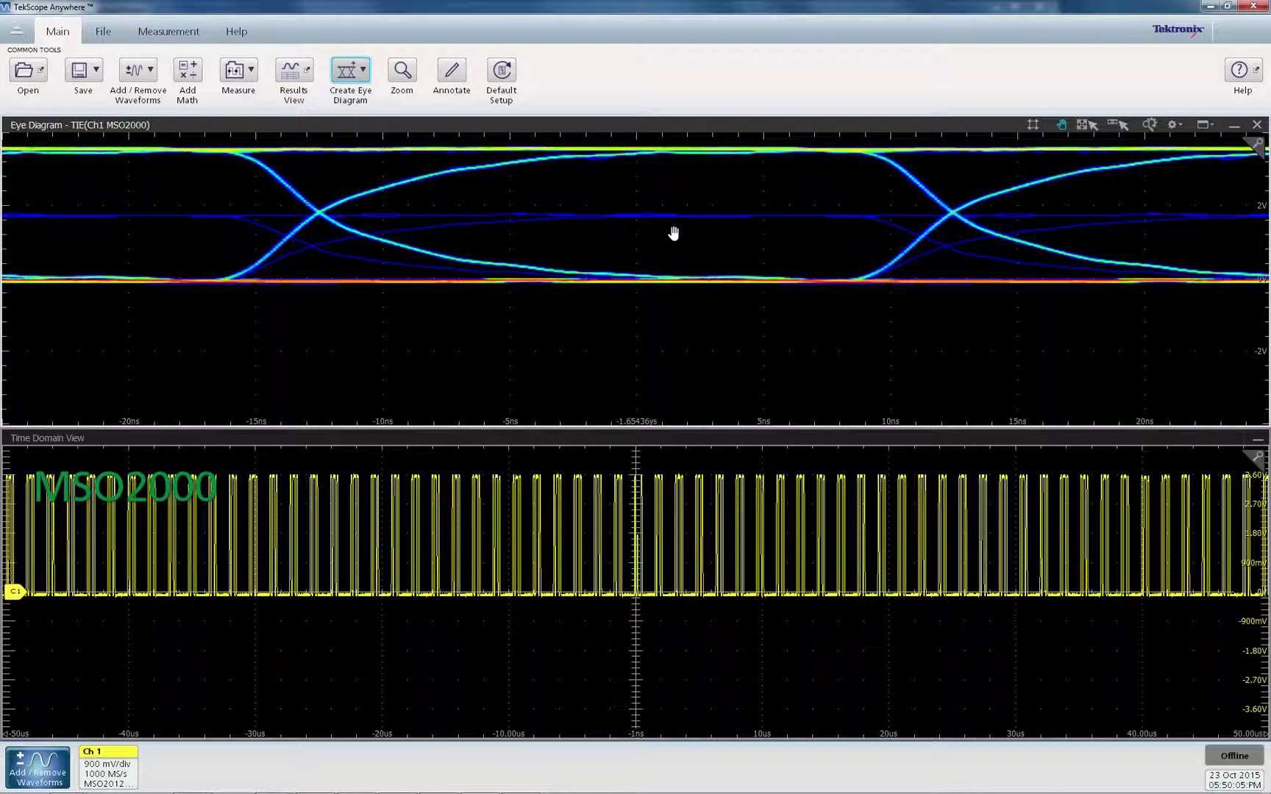
Step: Set the TIE measurement's global gating to Between Cursors
{"action": "left_click", "coordinate": [292, 72]}
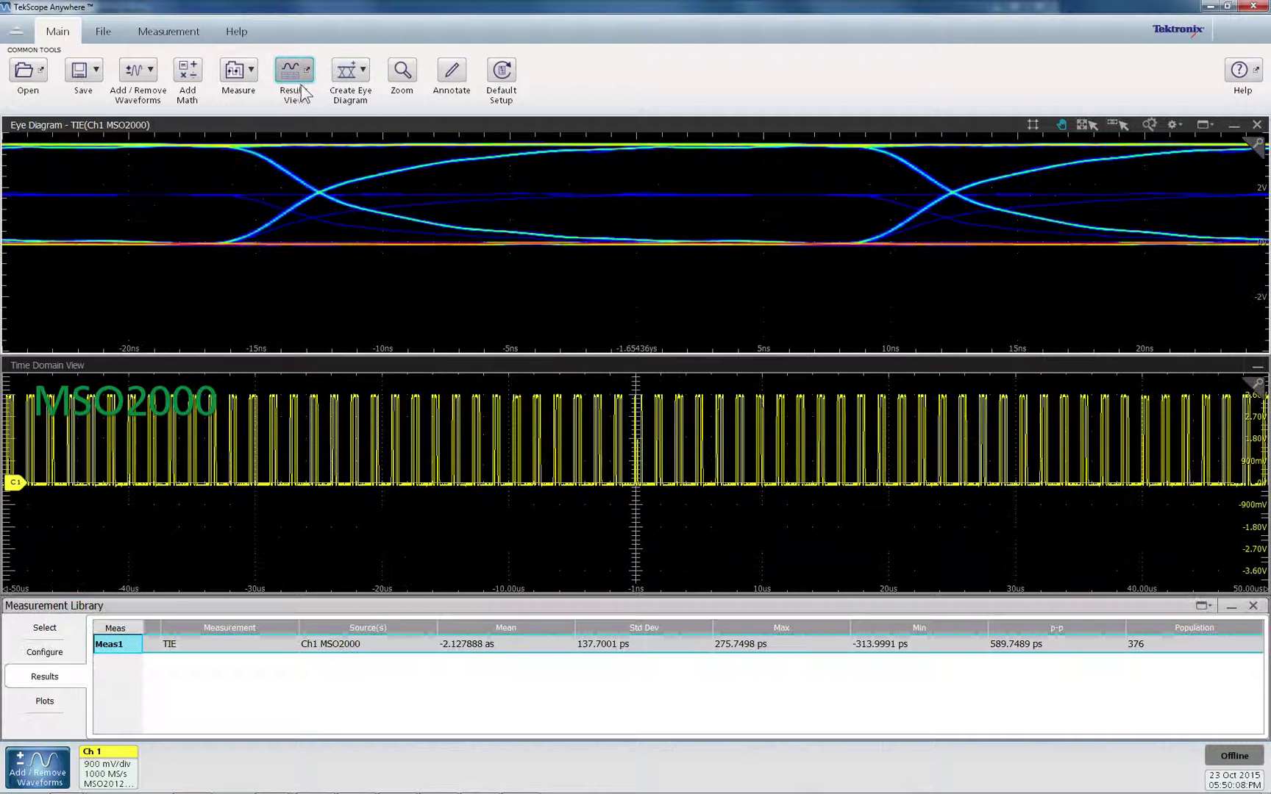
{"action": "left_click", "coordinate": [53, 657]}
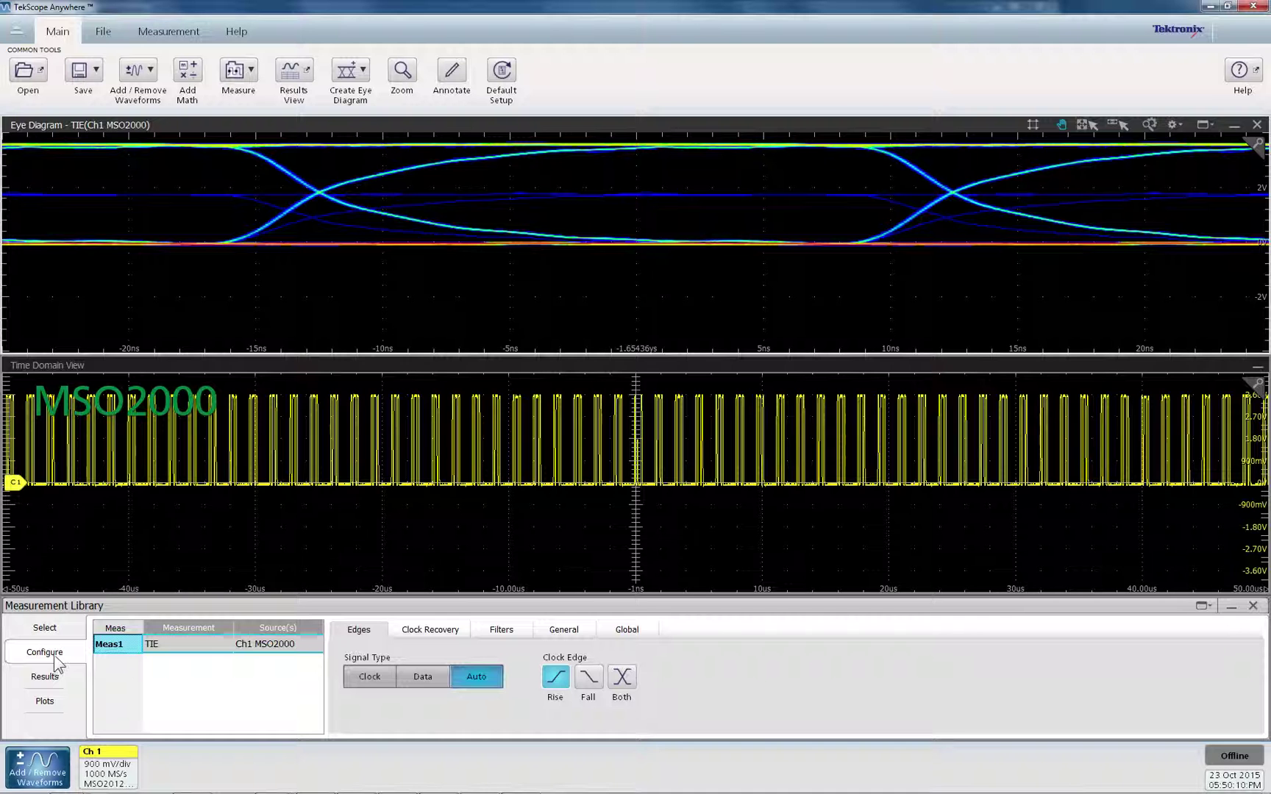
{"action": "left_click", "coordinate": [622, 630]}
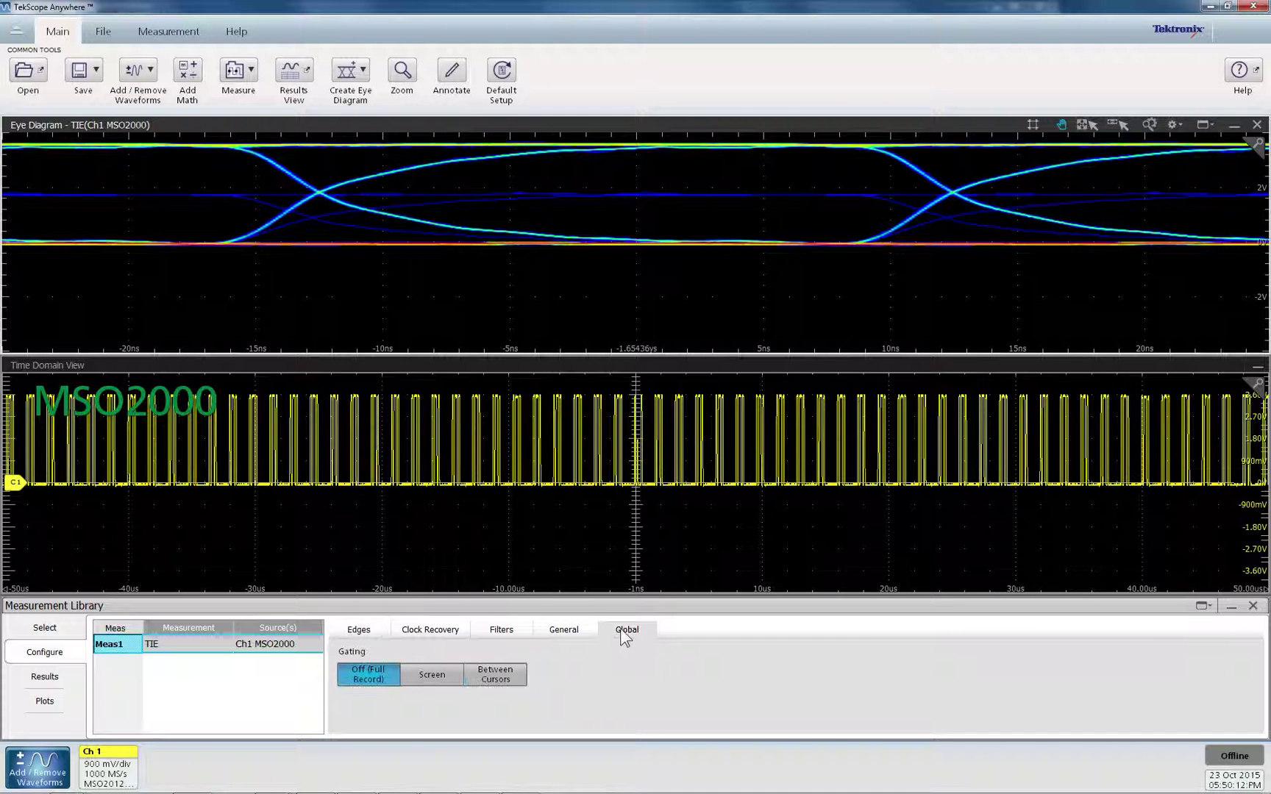
{"action": "left_click", "coordinate": [499, 676]}
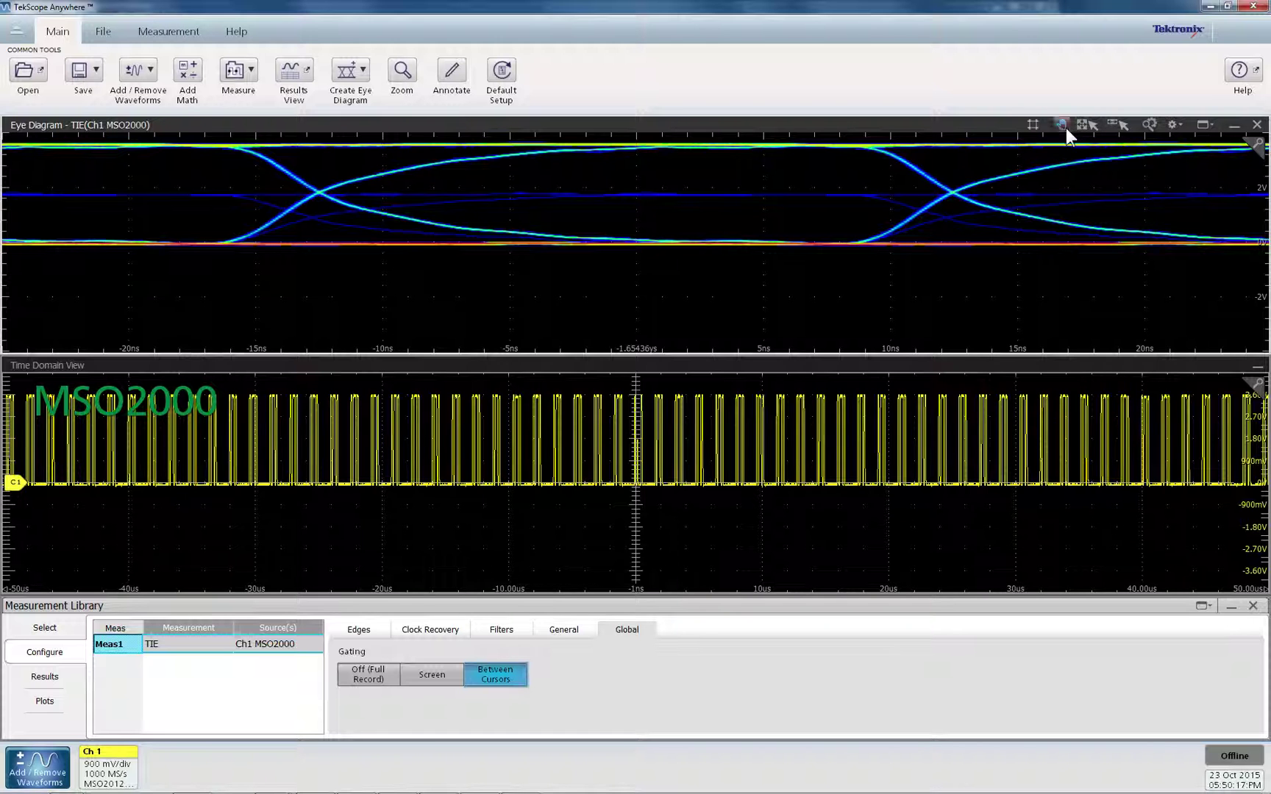
{"action": "left_click", "coordinate": [1031, 126]}
{"action": "left_click", "coordinate": [1034, 128]}
Step: Turn on waveform cursors and narrow the gate to Δt 3.29 µs
{"action": "mouse_move", "coordinate": [1052, 377]}
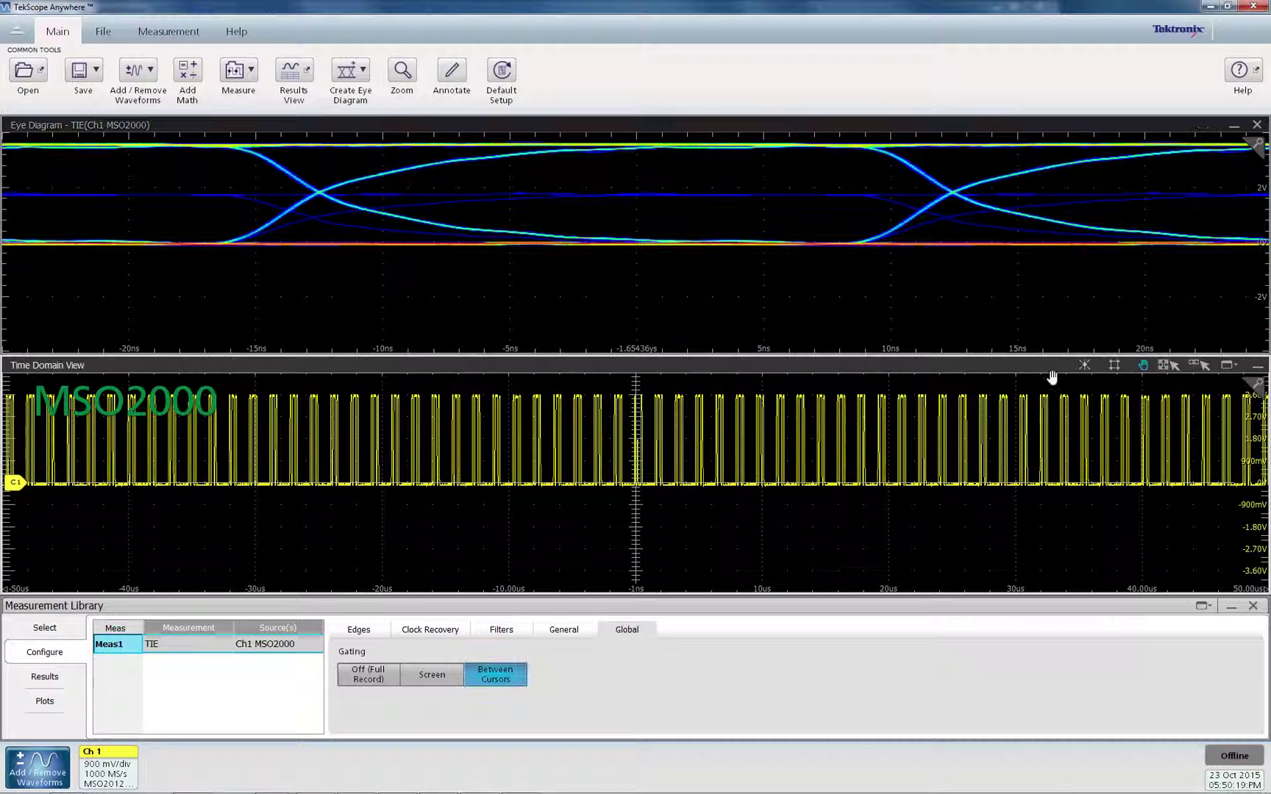
{"action": "left_click", "coordinate": [1116, 366]}
{"action": "left_click_drag", "start_coordinate": [1020, 587], "coordinate": [655, 497]}
{"action": "left_click_drag", "start_coordinate": [258, 586], "coordinate": [614, 550]}
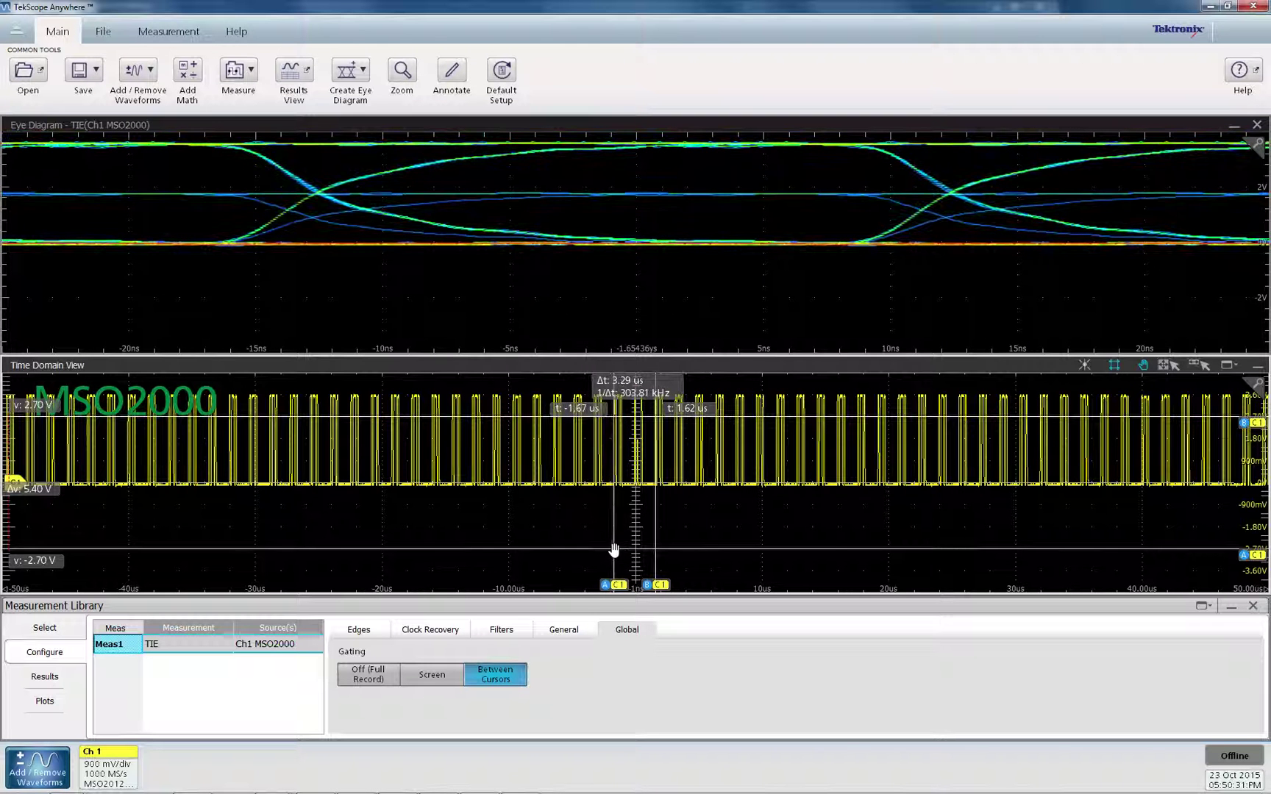
Step: Zoom into the pulses between the cursors at 114.82 ns/div
{"action": "left_click", "coordinate": [1158, 367]}
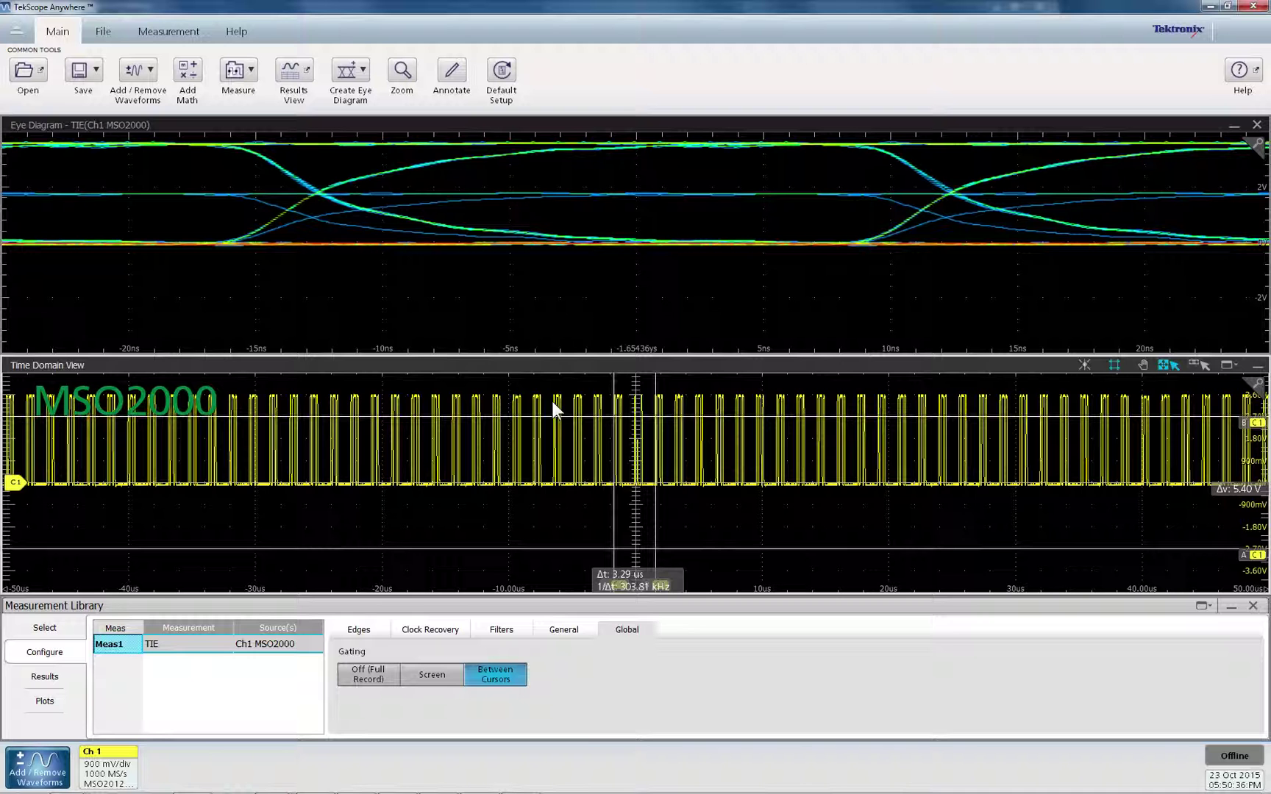
{"action": "left_click_drag", "start_coordinate": [585, 378], "coordinate": [698, 510]}
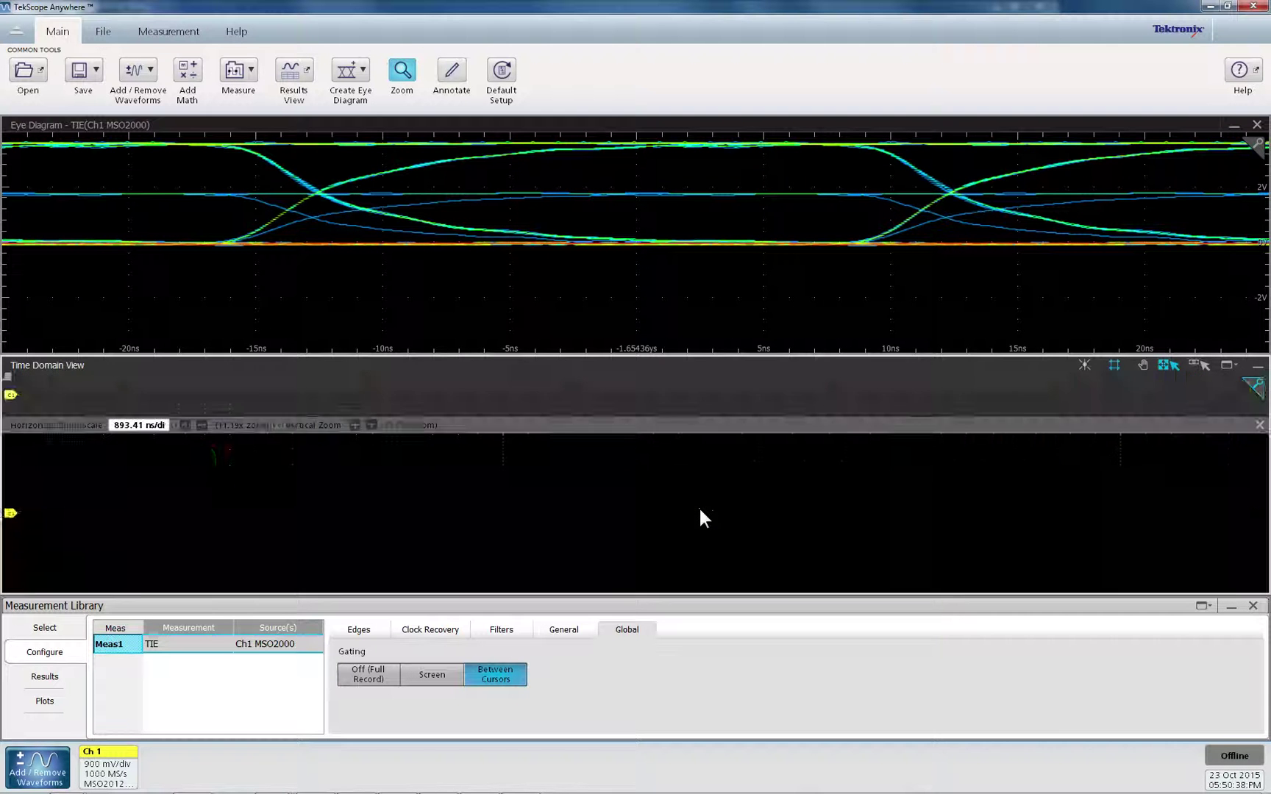
{"action": "left_click_drag", "start_coordinate": [502, 445], "coordinate": [667, 577]}
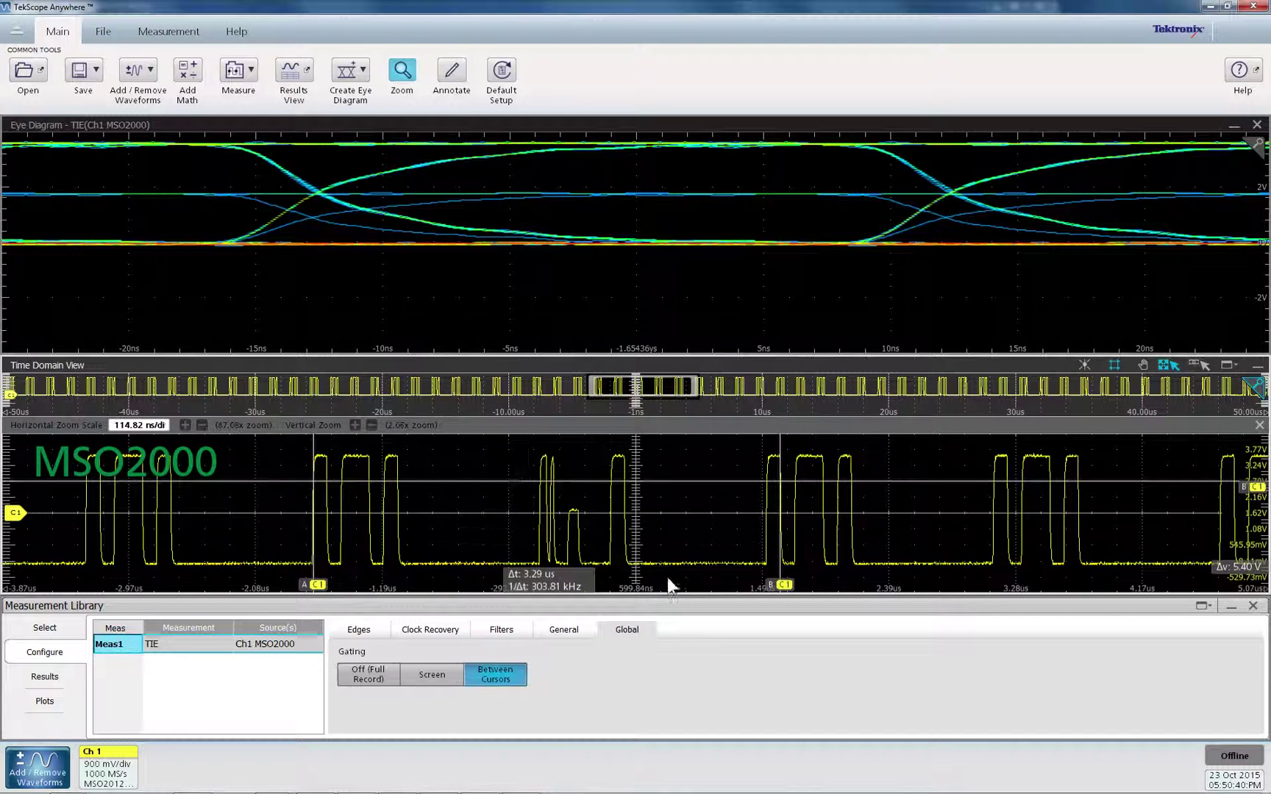
Step: Add a text annotation reading 'Error' above the glitch in the zoomed waveform
{"action": "right_click", "coordinate": [544, 498]}
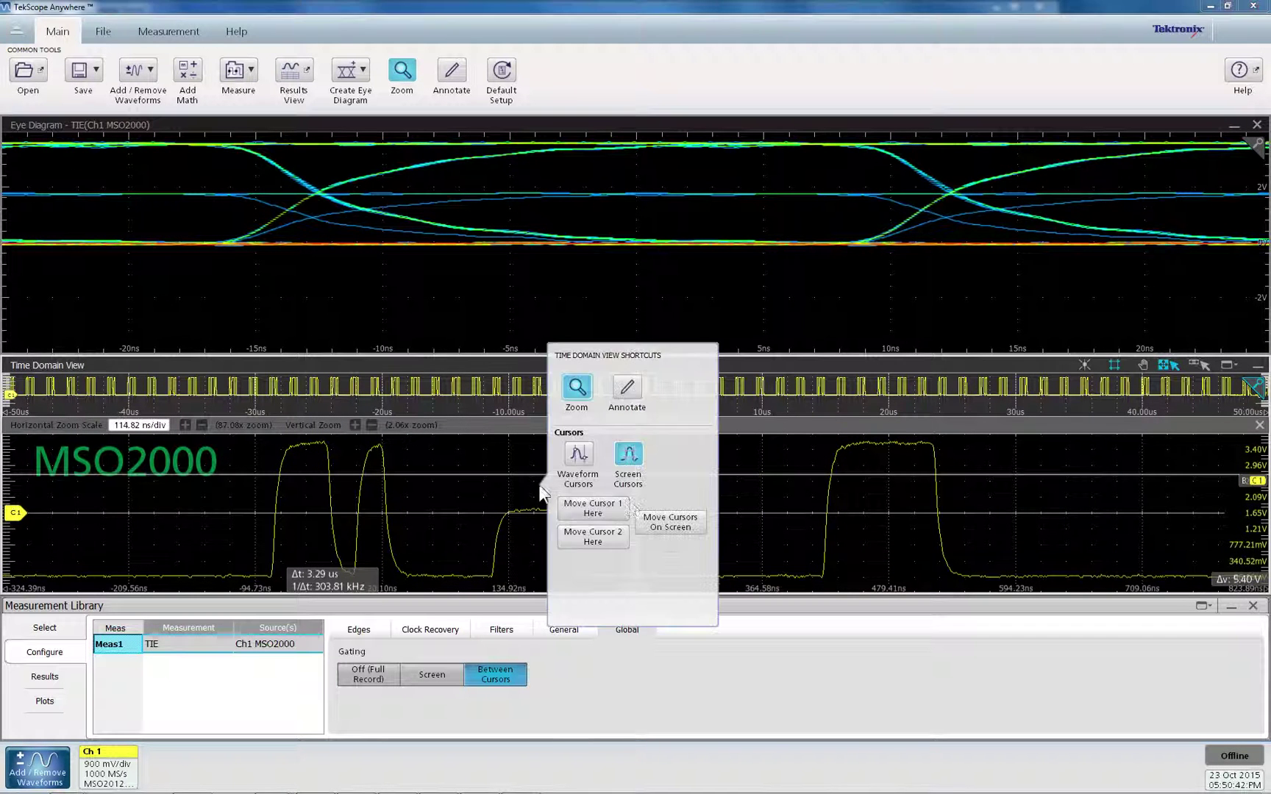
{"action": "left_click", "coordinate": [628, 390]}
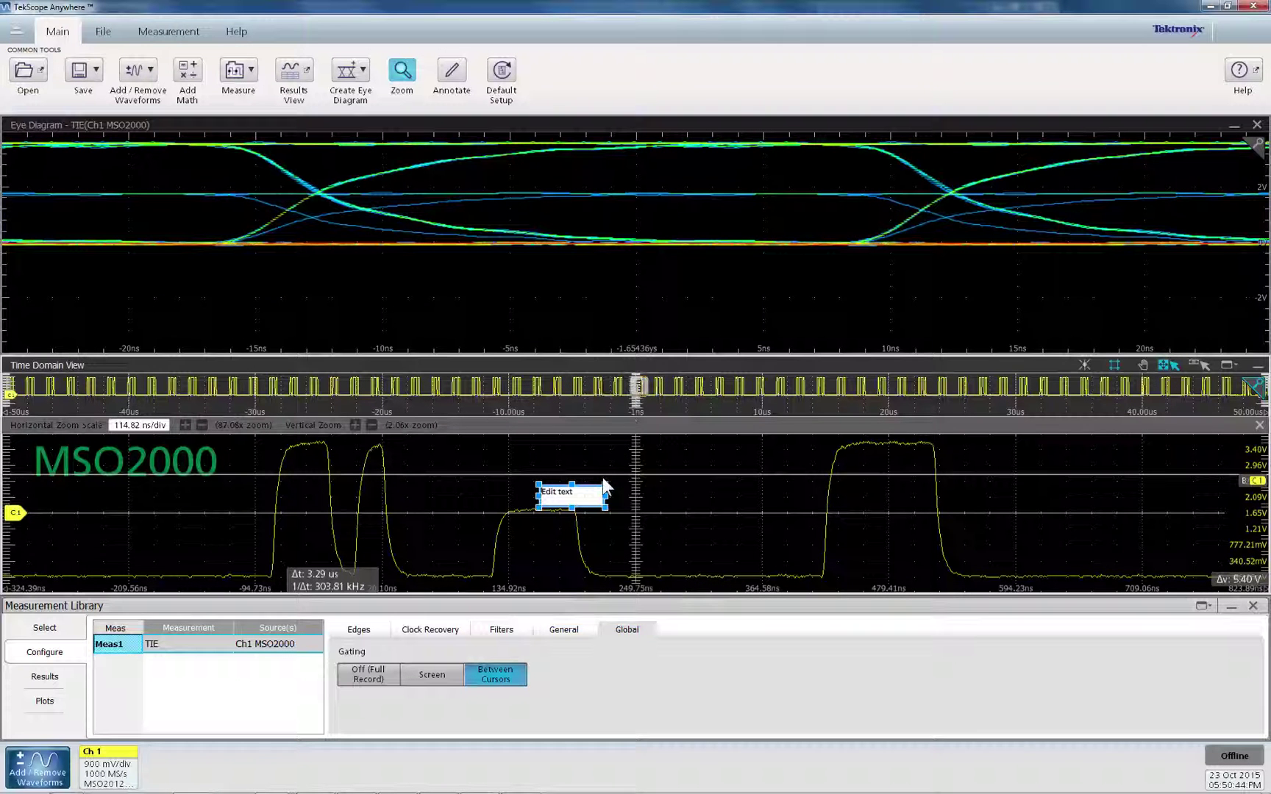
{"action": "type", "text": "e"}
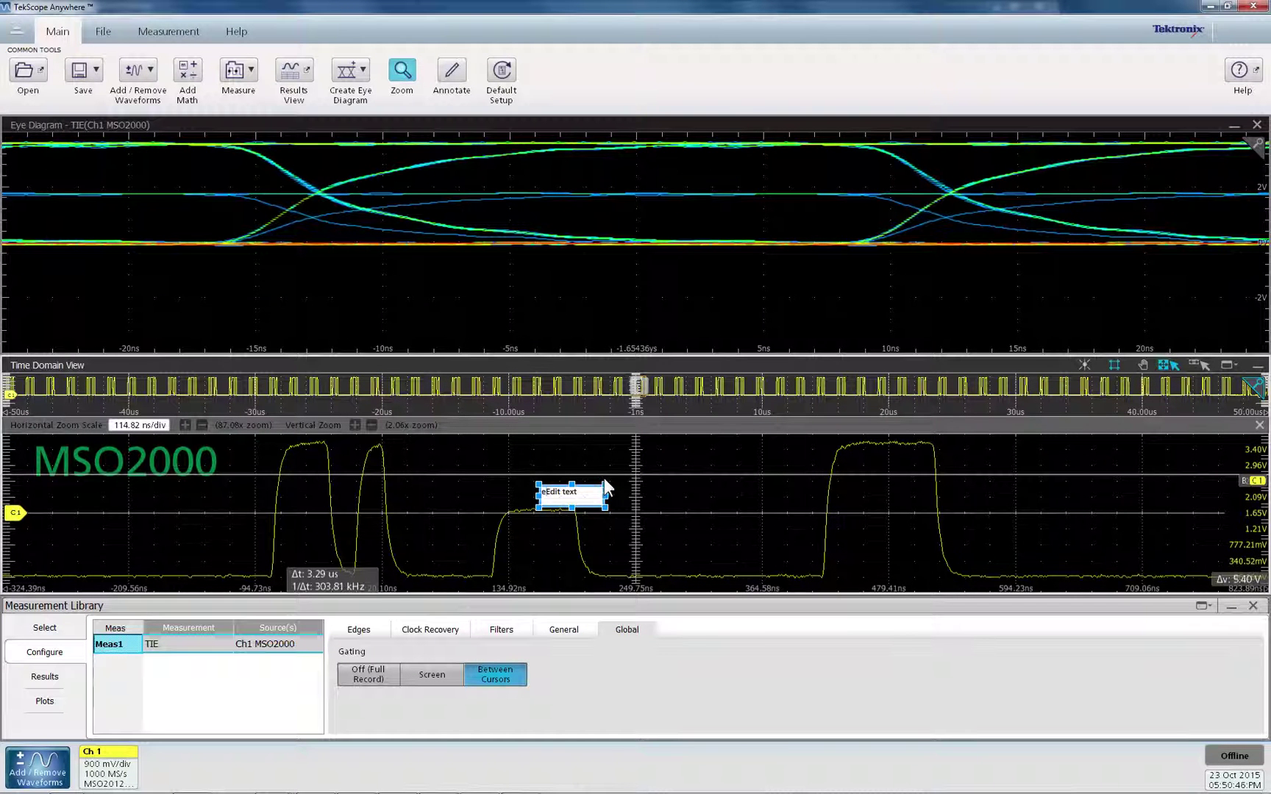
{"action": "triple_click", "coordinate": [540, 489]}
{"action": "type", "text": "Erroe"}
{"action": "key", "text": "BackSpace"}
{"action": "type", "text": "r"}
{"action": "left_click", "coordinate": [637, 514]}
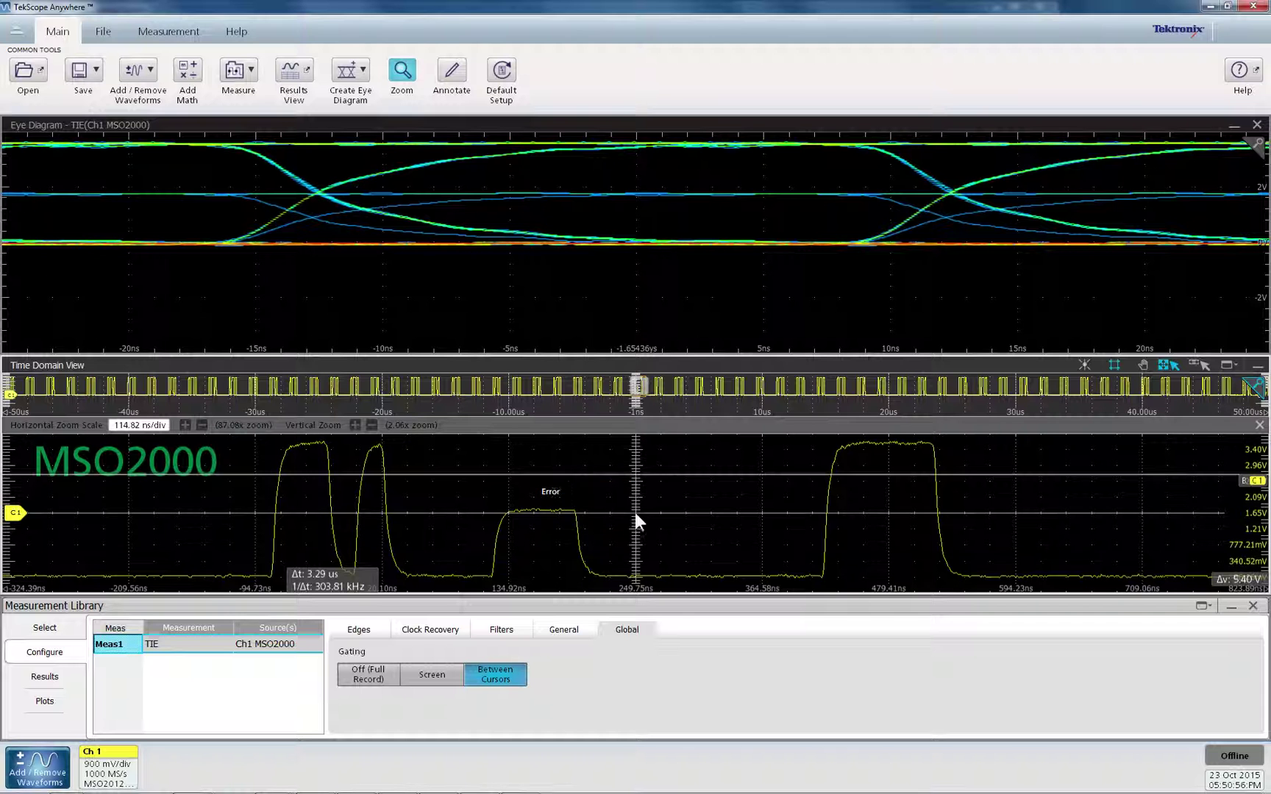
Step: Style the Error annotation: size 26, orange, FrankRuehl font, in front of the trace
{"action": "left_click", "coordinate": [552, 493]}
{"action": "left_click", "coordinate": [668, 461]}
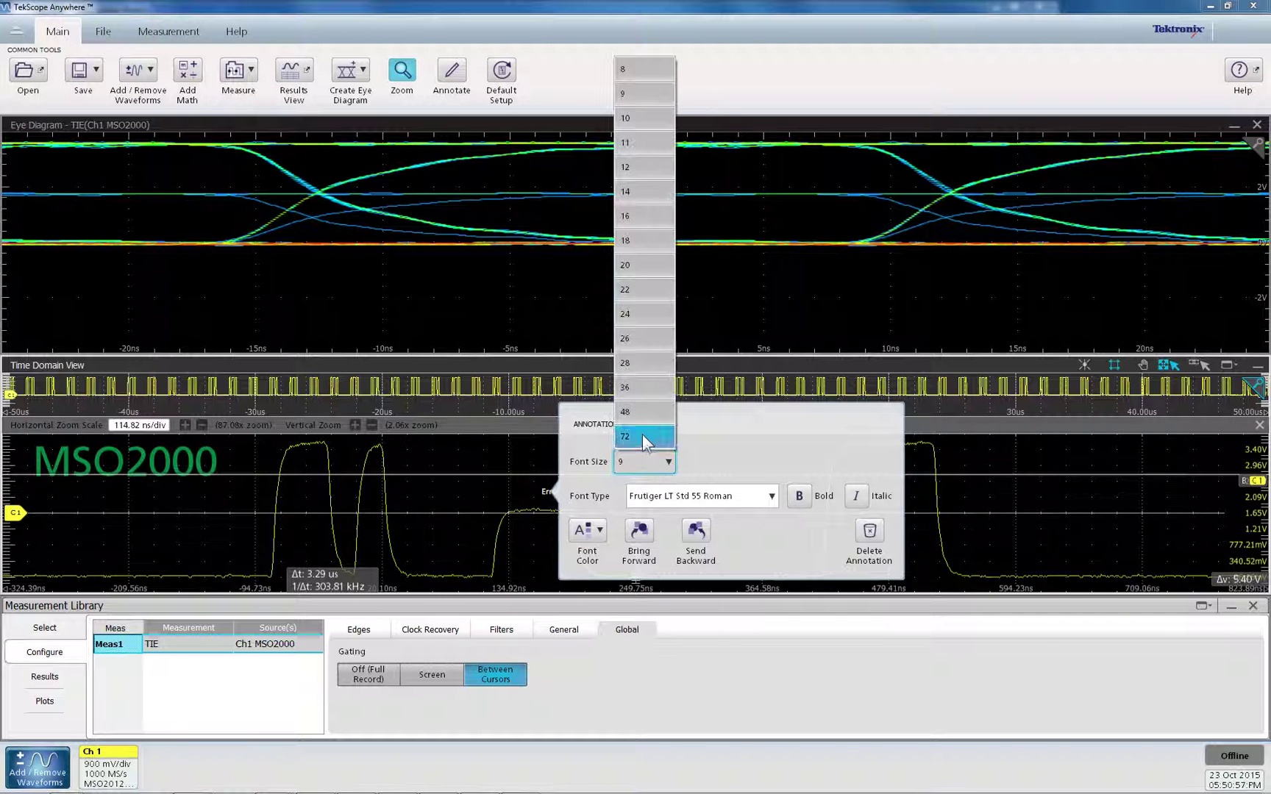
{"action": "left_click", "coordinate": [644, 363]}
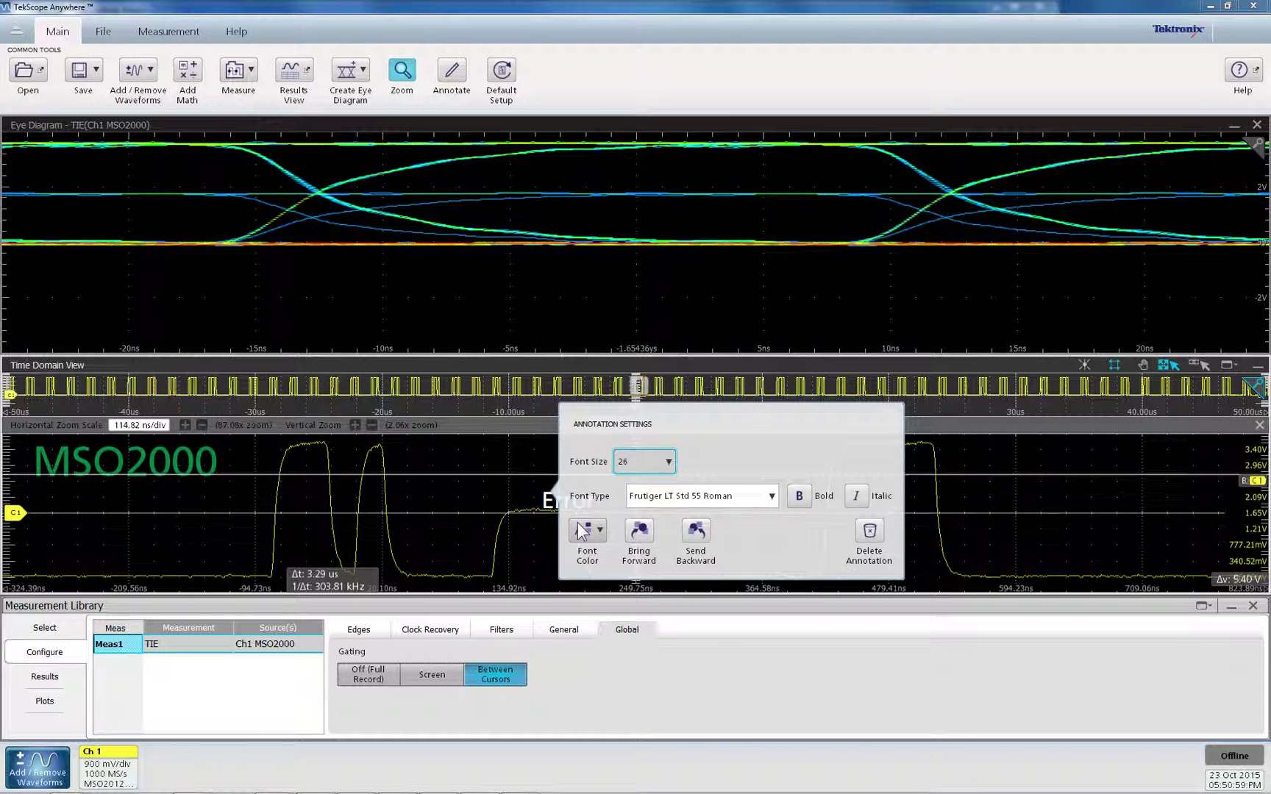
{"action": "left_click", "coordinate": [588, 531]}
{"action": "left_click", "coordinate": [590, 530]}
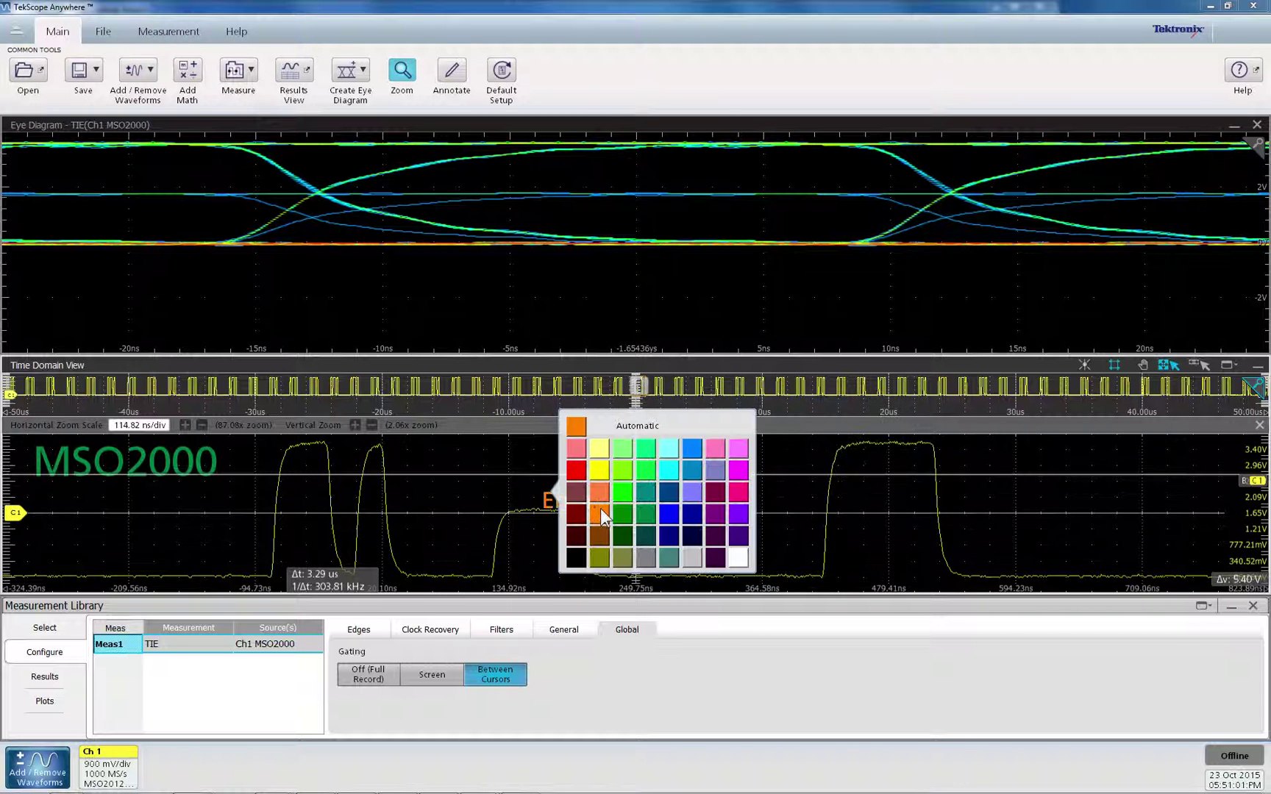
{"action": "left_click", "coordinate": [463, 485]}
{"action": "left_click", "coordinate": [548, 508]}
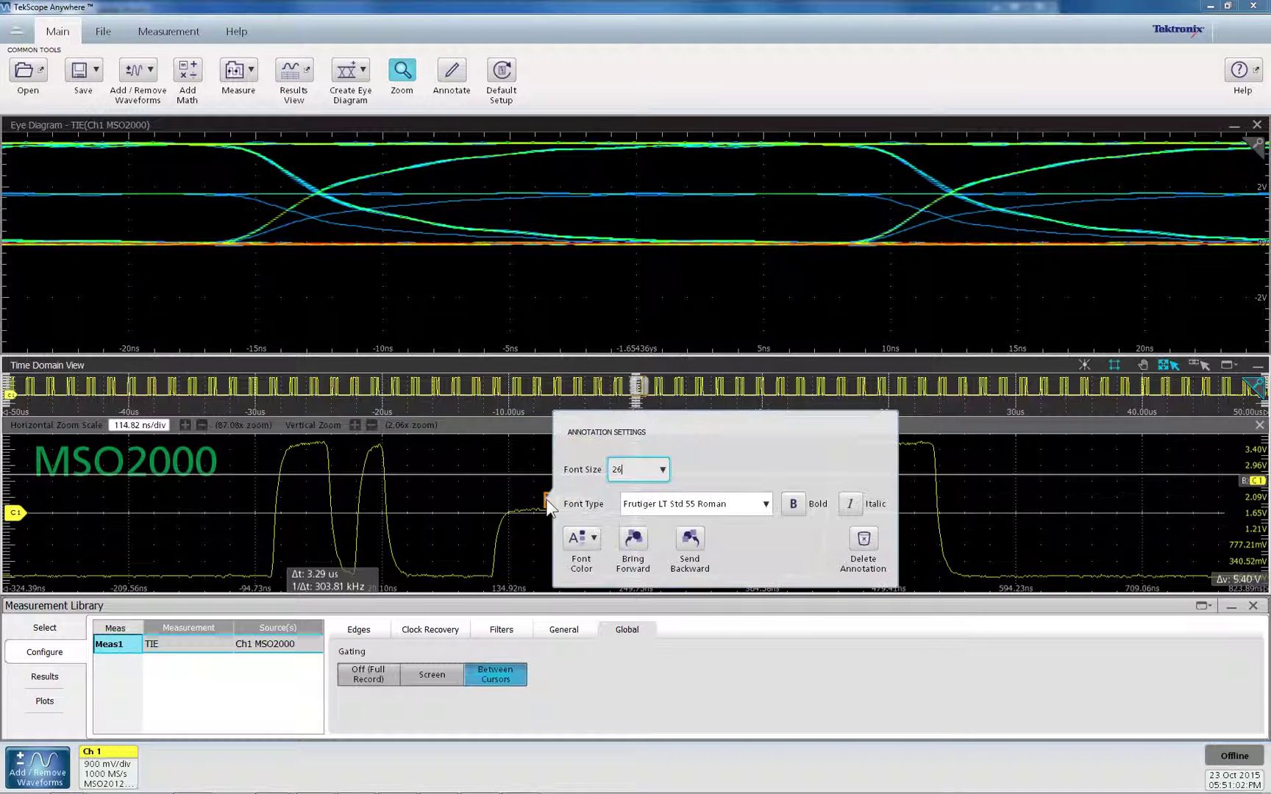
{"action": "left_click", "coordinate": [633, 534]}
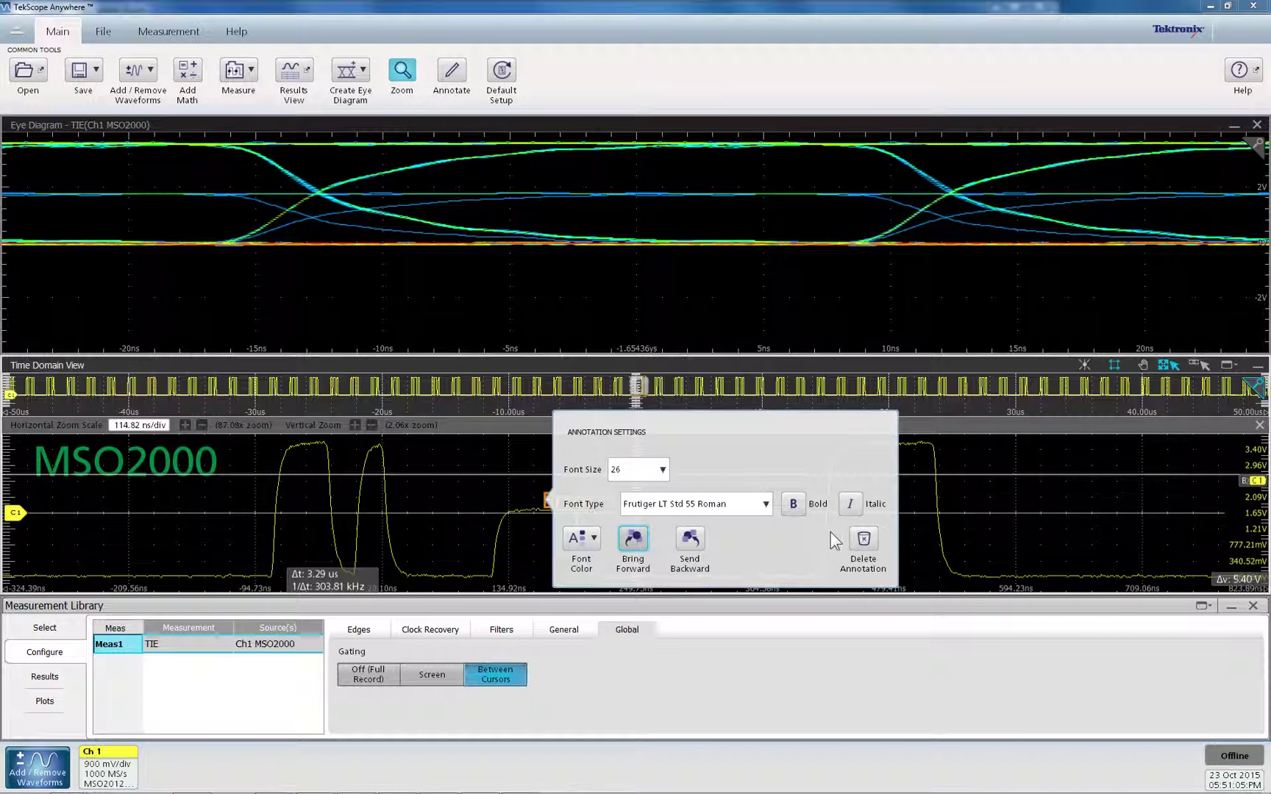
{"action": "left_click", "coordinate": [767, 507]}
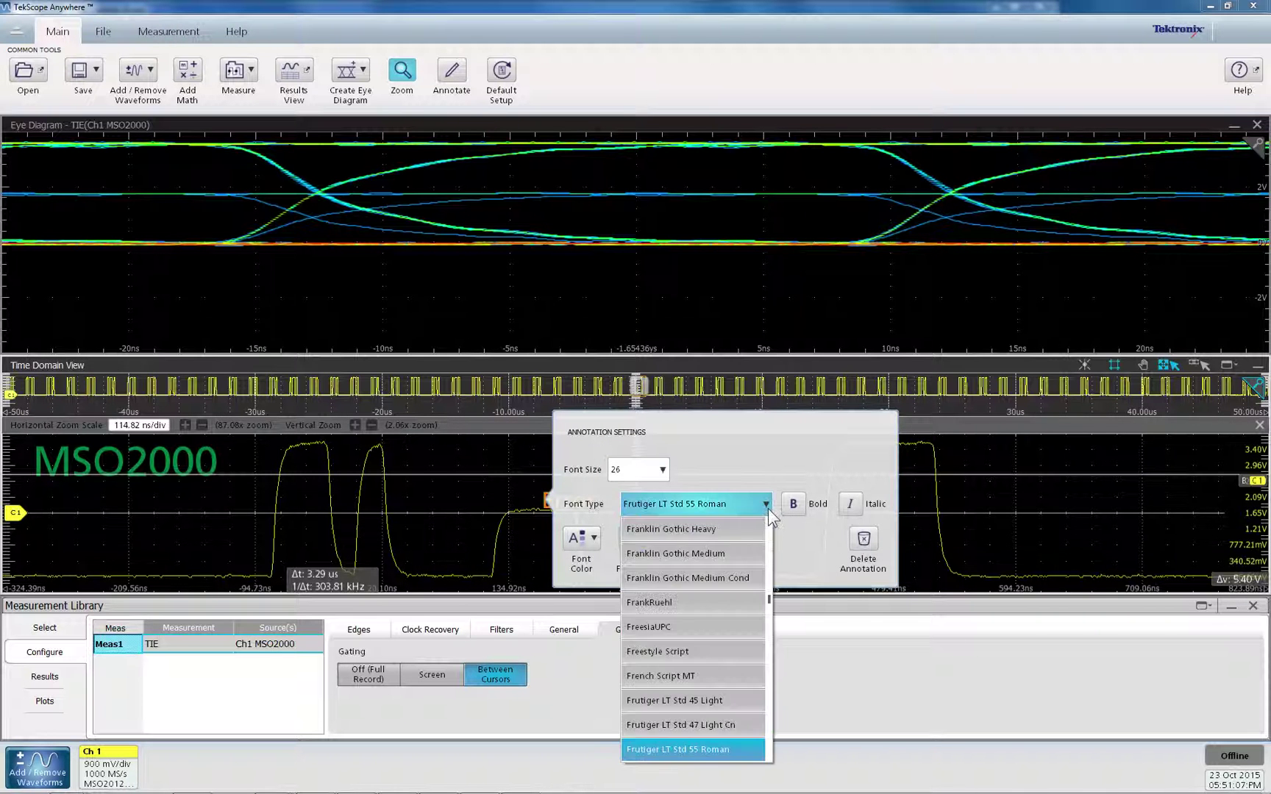
{"action": "left_click", "coordinate": [704, 606]}
{"action": "left_click", "coordinate": [940, 516]}
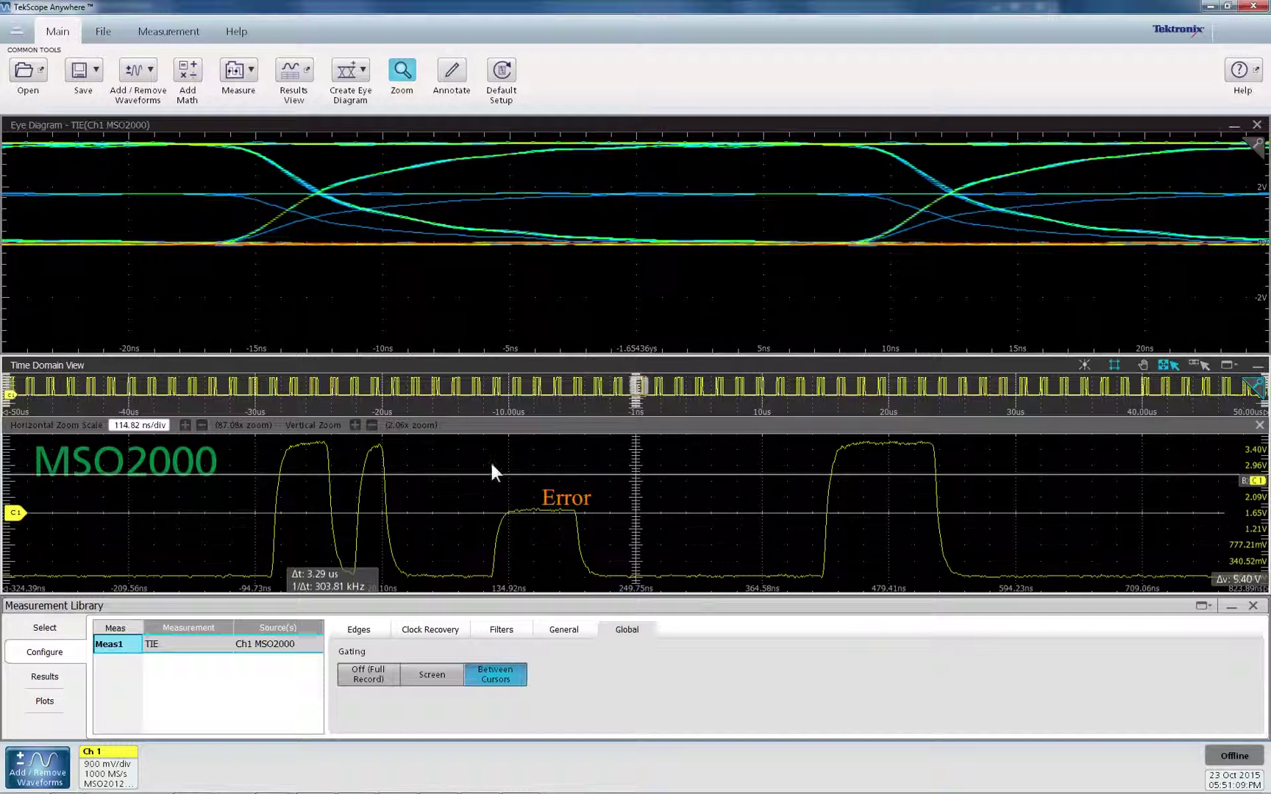
Step: Move the Error label left so it sits above the glitch pulse
{"action": "left_click", "coordinate": [583, 502]}
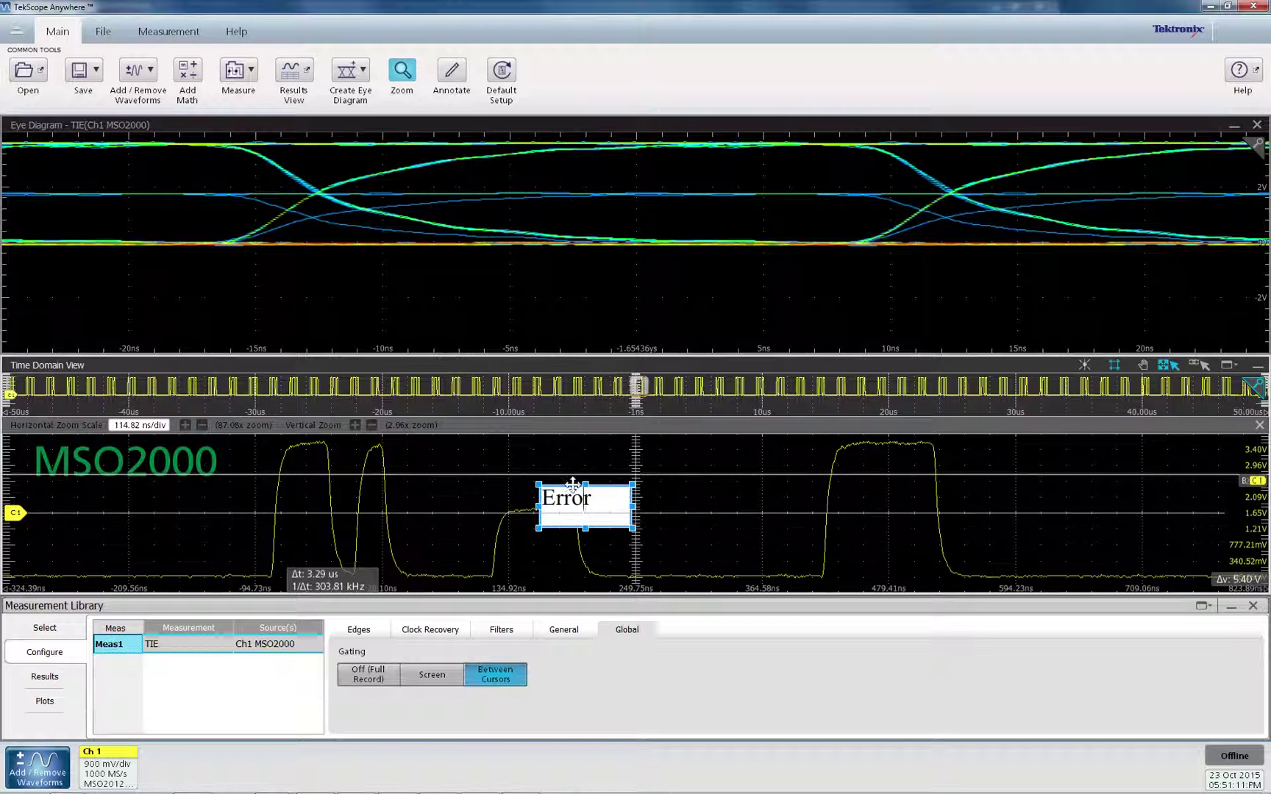
{"action": "left_click_drag", "start_coordinate": [572, 487], "coordinate": [523, 479]}
{"action": "left_click", "coordinate": [642, 467]}
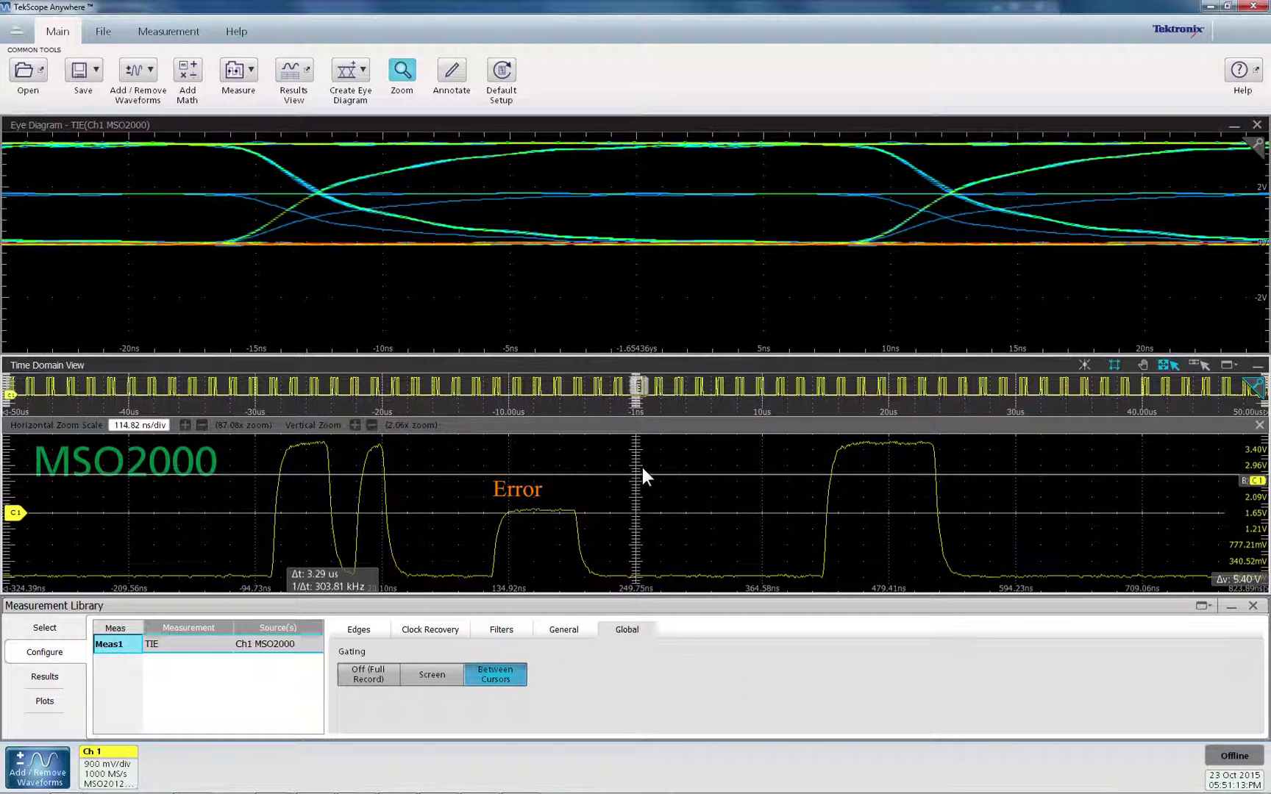
Step: Save a PDF test report with the comment 'error'
{"action": "left_click", "coordinate": [86, 90]}
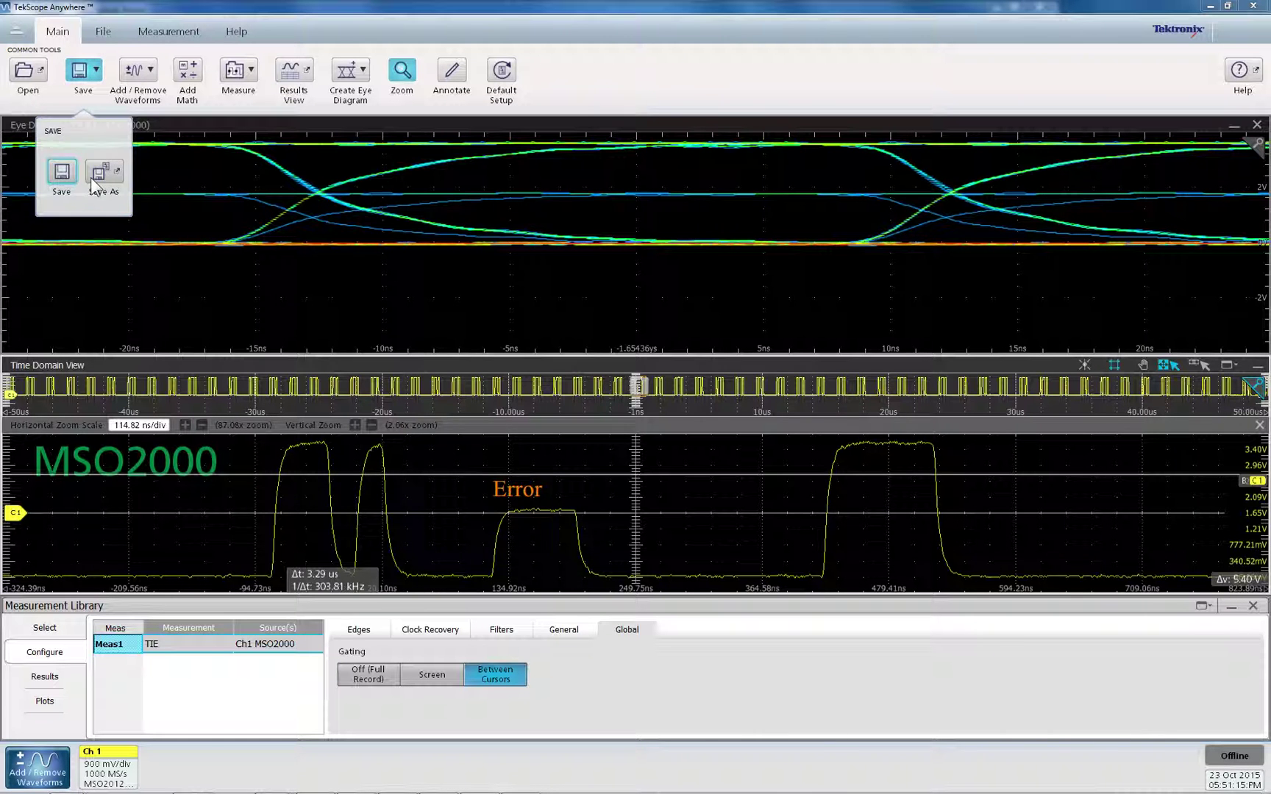
{"action": "left_click", "coordinate": [107, 188]}
{"action": "left_click", "coordinate": [559, 397]}
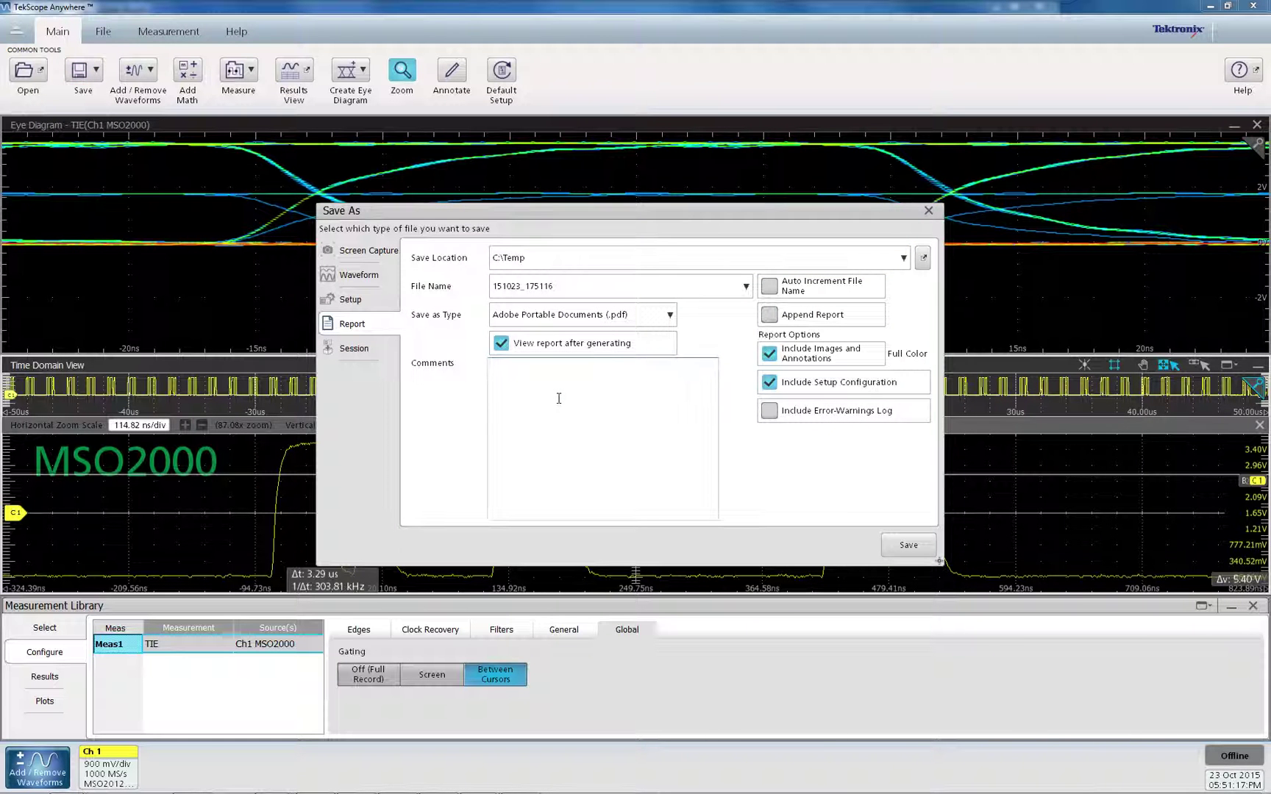
{"action": "type", "text": "error"}
{"action": "left_click", "coordinate": [913, 545]}
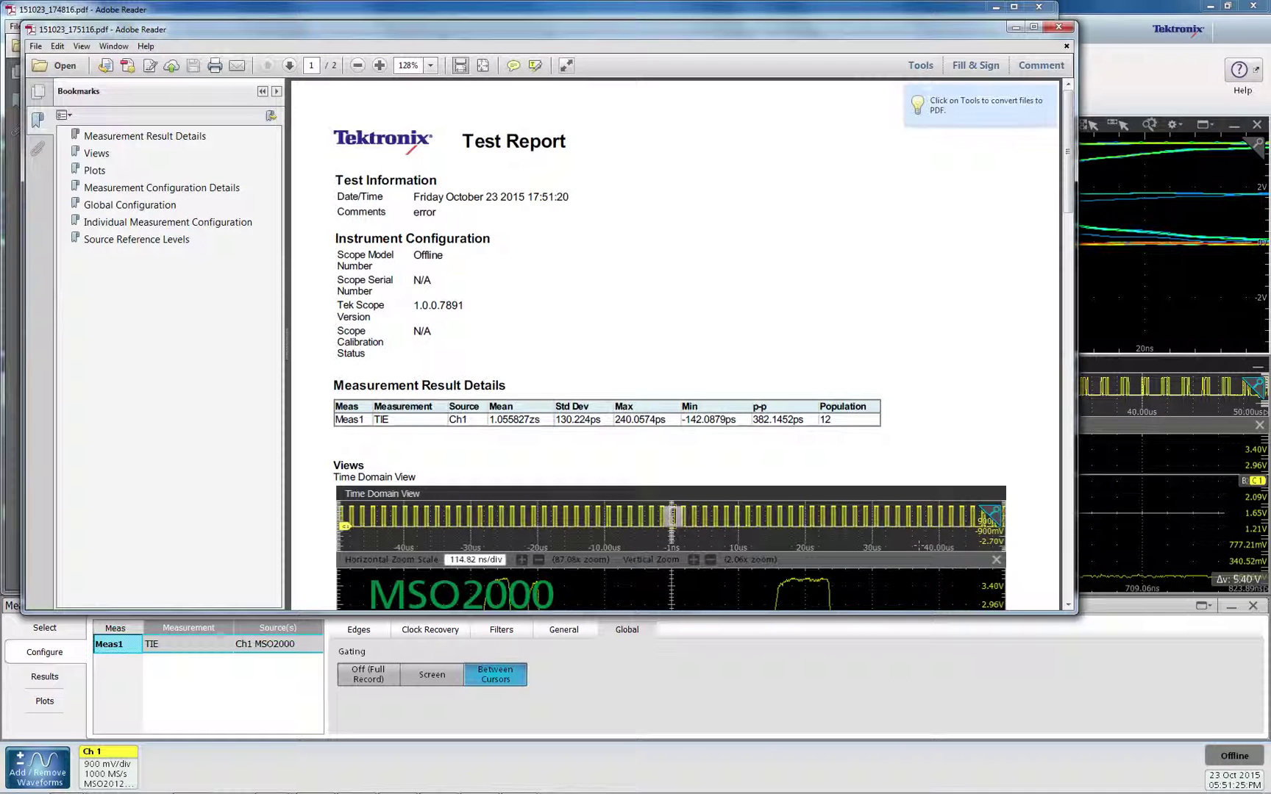
Step: Scroll the Test Report down to page 2's Ch1 Source Reference Levels table
{"action": "scroll", "coordinate": [870, 258], "scroll_direction": "down", "scroll_amount": 5}
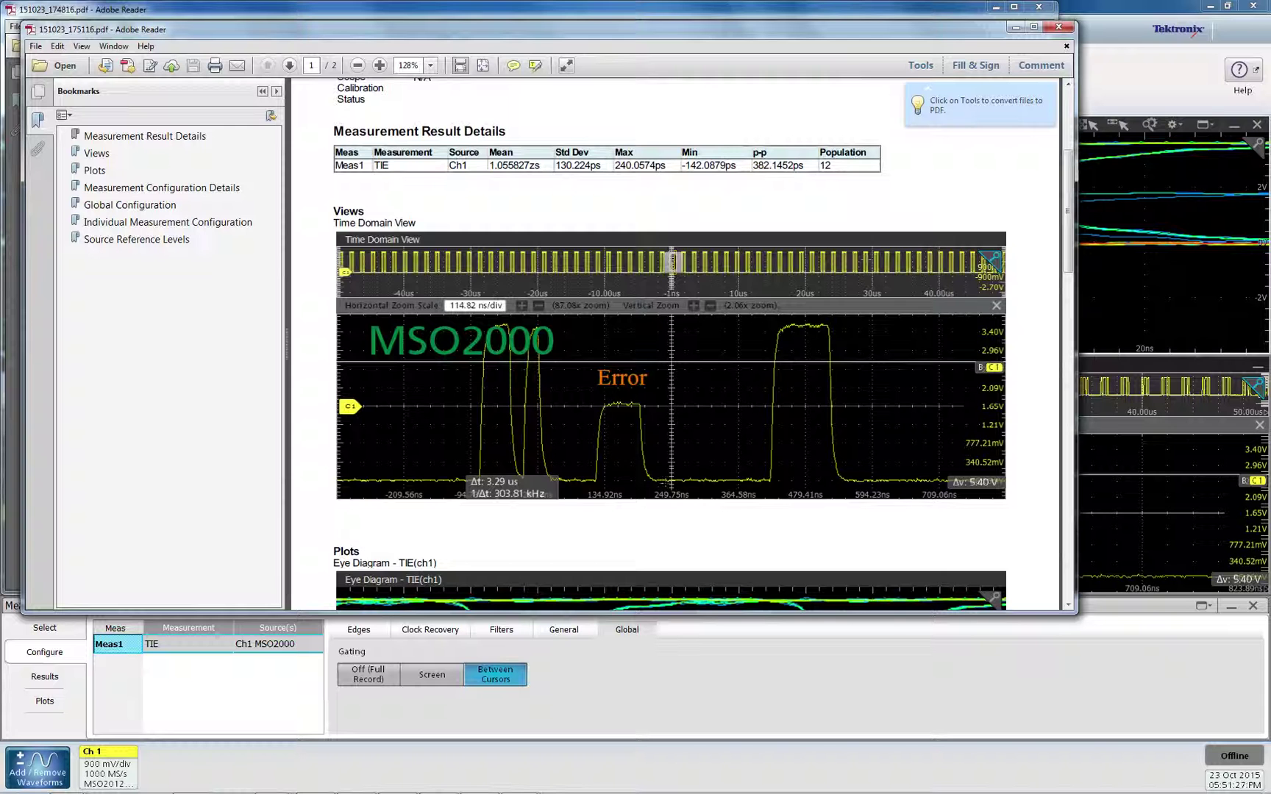
{"action": "scroll", "coordinate": [687, 346], "scroll_direction": "down", "scroll_amount": 15}
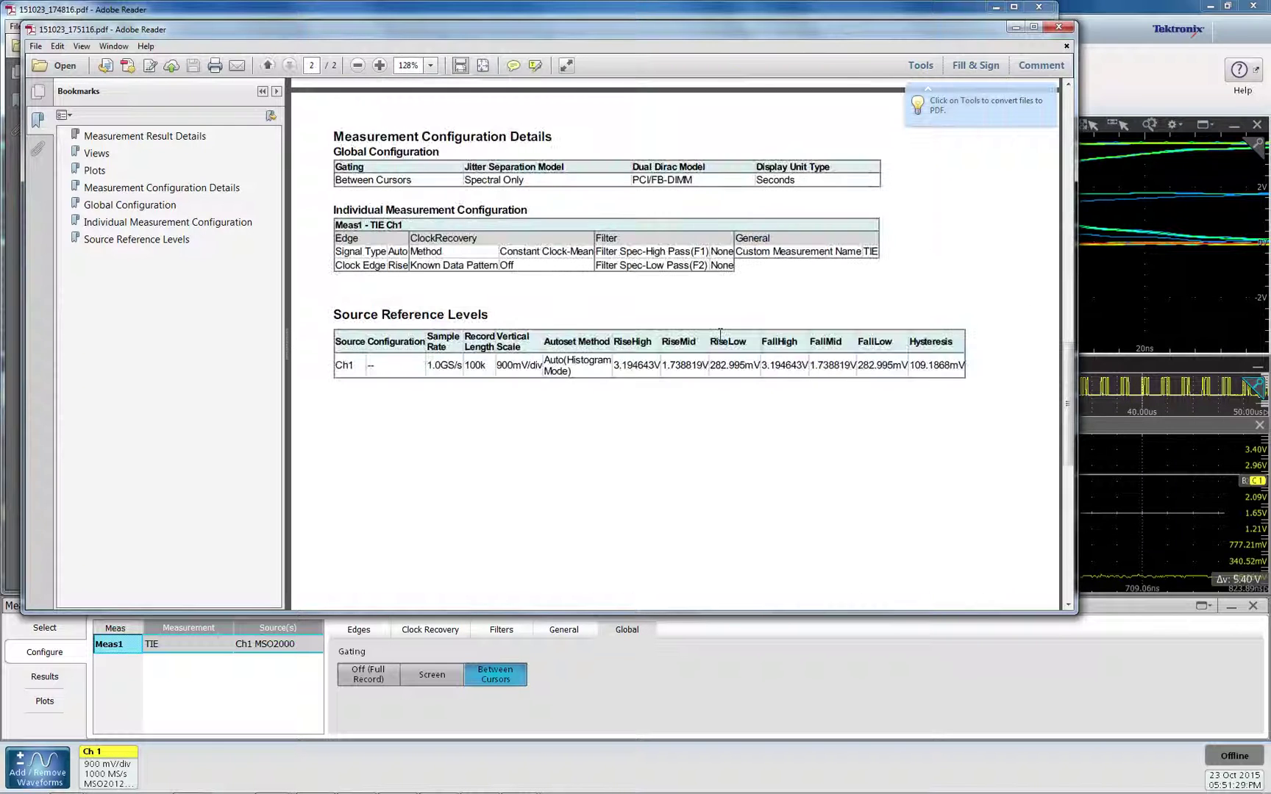